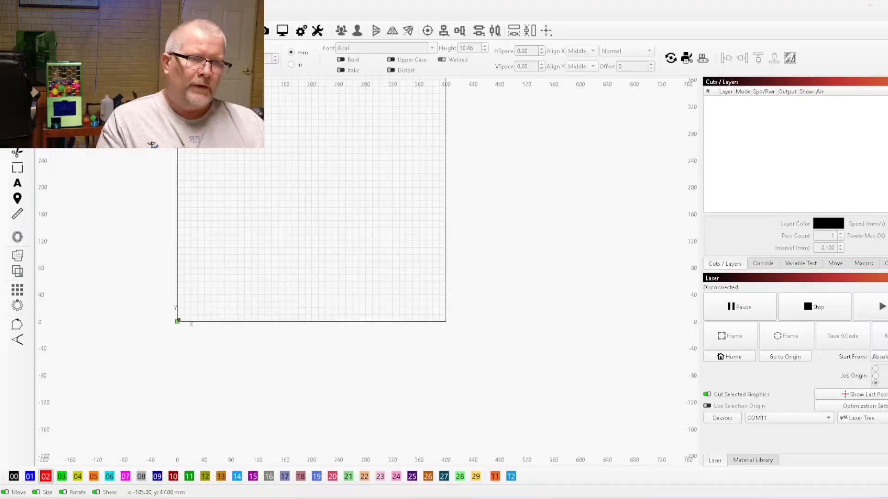
Draw a tall, narrow rectangle about 20 mm wide and 138 mm high near the workspace origin
{"action": "scroll", "coordinate": [315, 352], "scroll_direction": "down", "scroll_amount": 3}
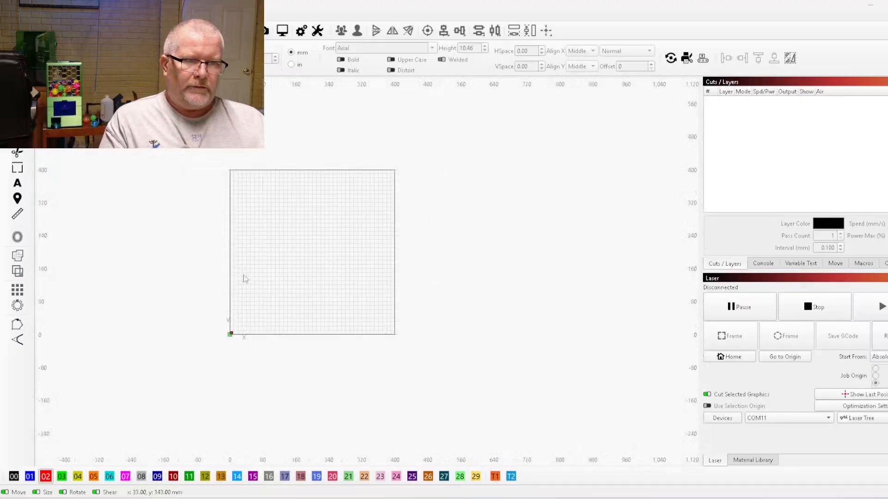
{"action": "scroll", "coordinate": [243, 273], "scroll_direction": "up", "scroll_amount": 3}
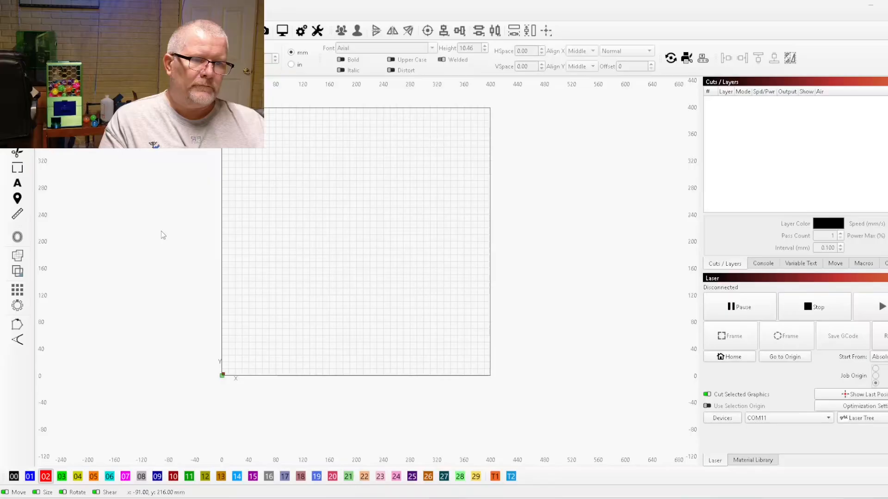
{"action": "scroll", "coordinate": [133, 314], "scroll_direction": "up", "scroll_amount": 3}
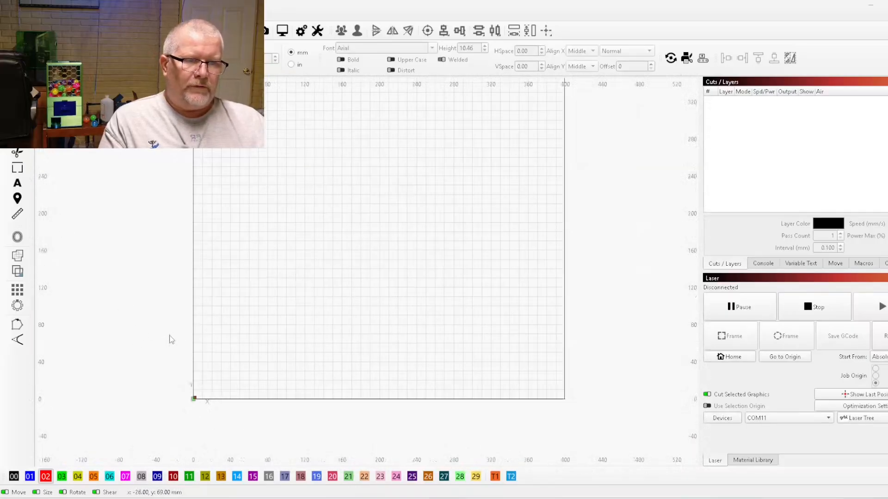
{"action": "scroll", "coordinate": [168, 337], "scroll_direction": "down", "scroll_amount": 3}
{"action": "scroll", "coordinate": [227, 376], "scroll_direction": "down", "scroll_amount": 1}
{"action": "scroll", "coordinate": [243, 295], "scroll_direction": "up", "scroll_amount": 1}
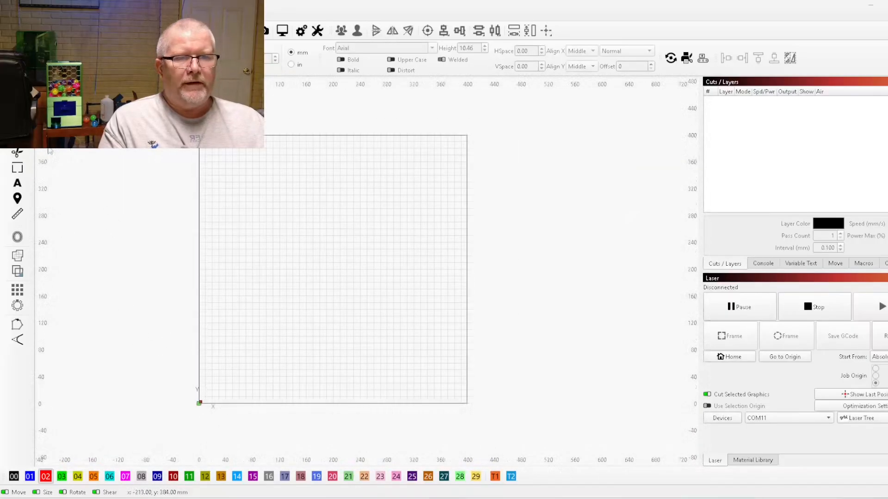
{"action": "left_click_drag", "start_coordinate": [223, 305], "coordinate": [248, 397]}
{"action": "scroll", "coordinate": [245, 388], "scroll_direction": "up", "scroll_amount": 2}
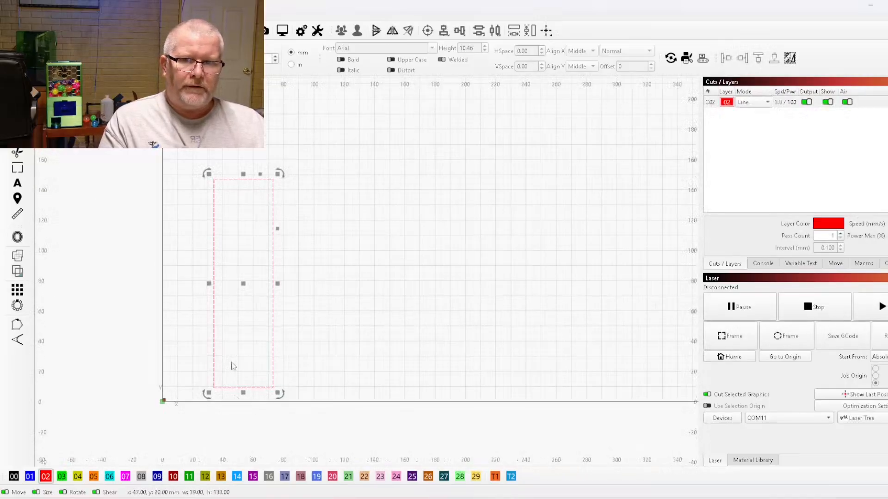
{"action": "scroll", "coordinate": [183, 218], "scroll_direction": "up", "scroll_amount": 1}
Switch the units to inches with the rectangle selected, and check the speed in the red layer's cut settings
{"action": "left_click", "coordinate": [291, 65]}
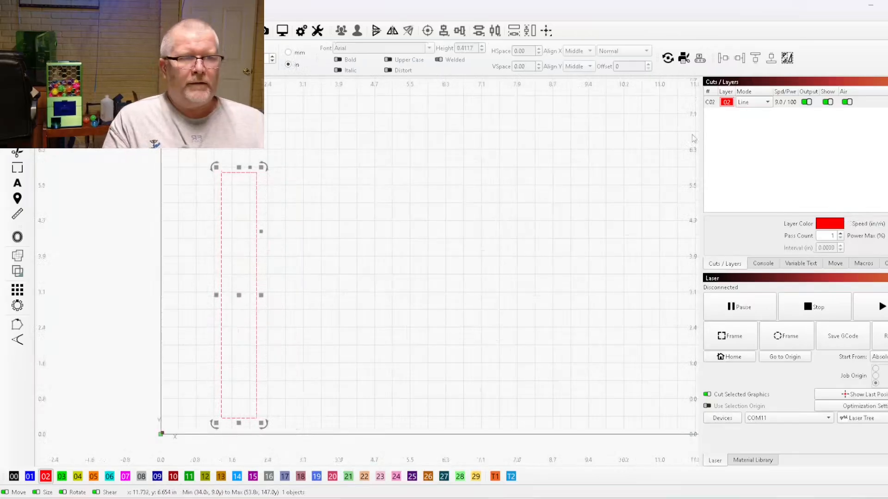
{"action": "key", "text": "Escape"}
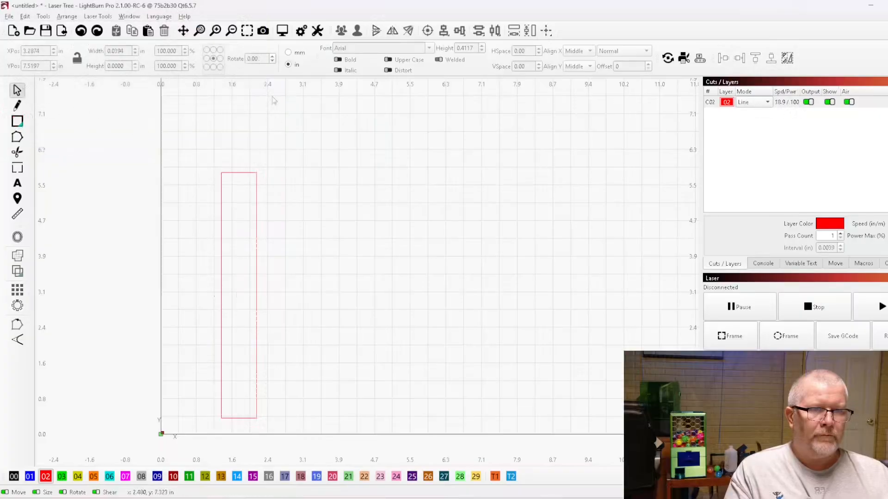
{"action": "left_click", "coordinate": [257, 206]}
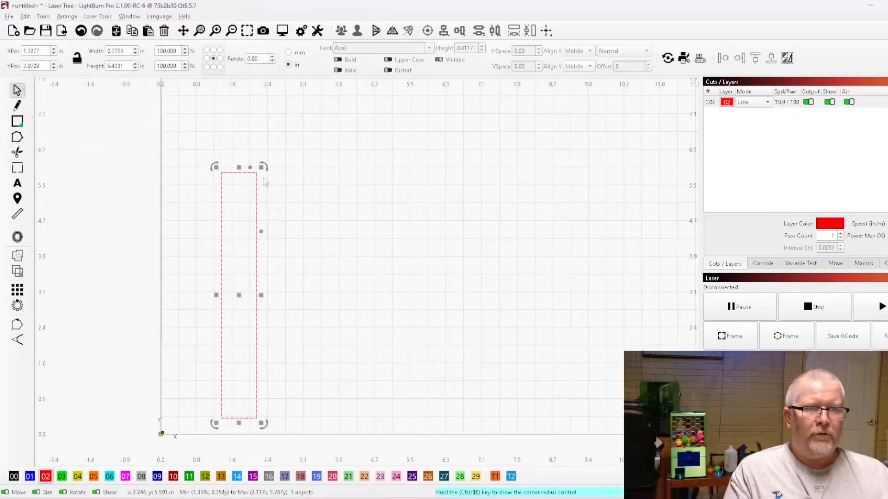
{"action": "left_click", "coordinate": [291, 53]}
{"action": "left_click", "coordinate": [290, 64]}
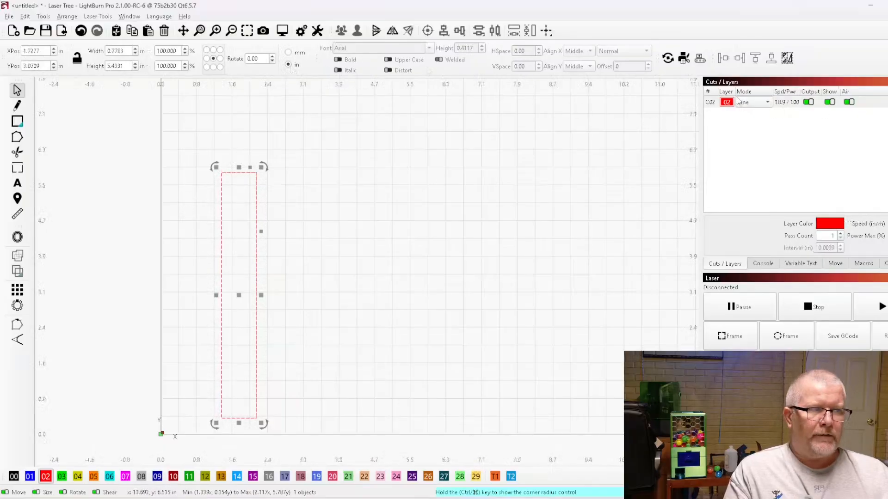
{"action": "left_click", "coordinate": [762, 102]}
{"action": "double_click", "coordinate": [790, 104]}
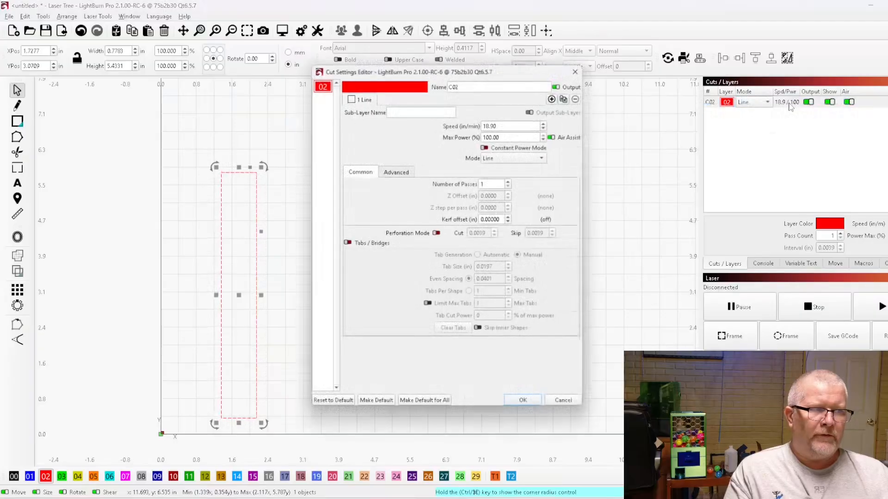
{"action": "left_click", "coordinate": [512, 122]}
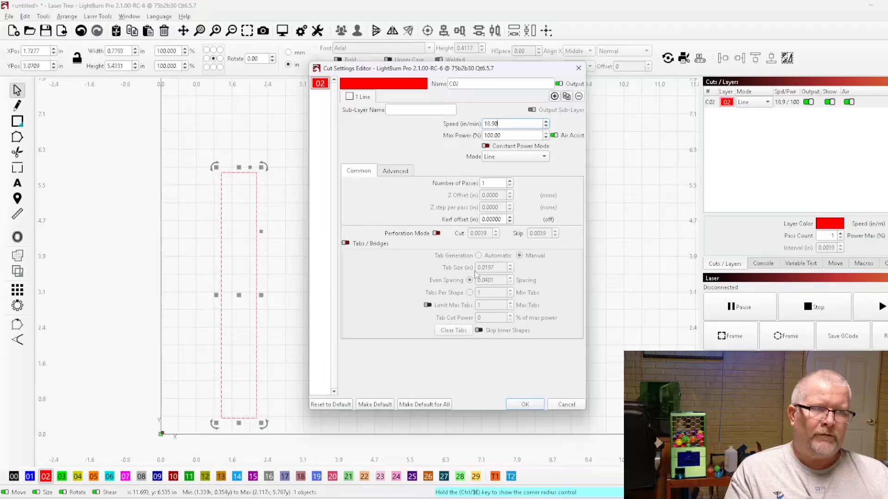
{"action": "left_click", "coordinate": [567, 406]}
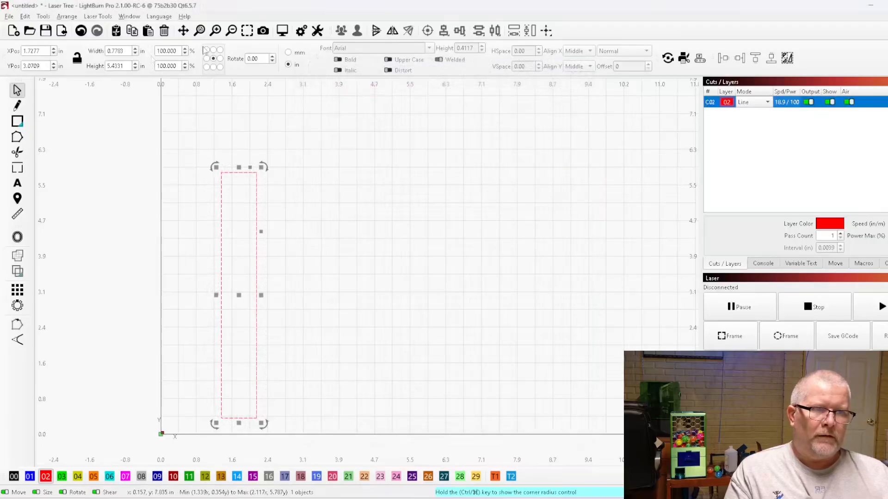
Switch the units to millimetres and check the speed in the red layer's cut settings, closing them without saving
{"action": "left_click", "coordinate": [290, 52]}
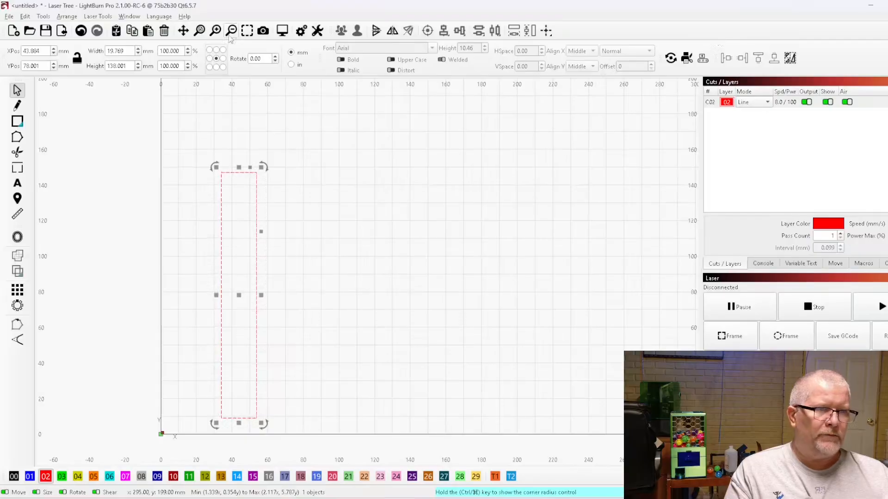
{"action": "left_click", "coordinate": [790, 104]}
{"action": "double_click", "coordinate": [791, 104]}
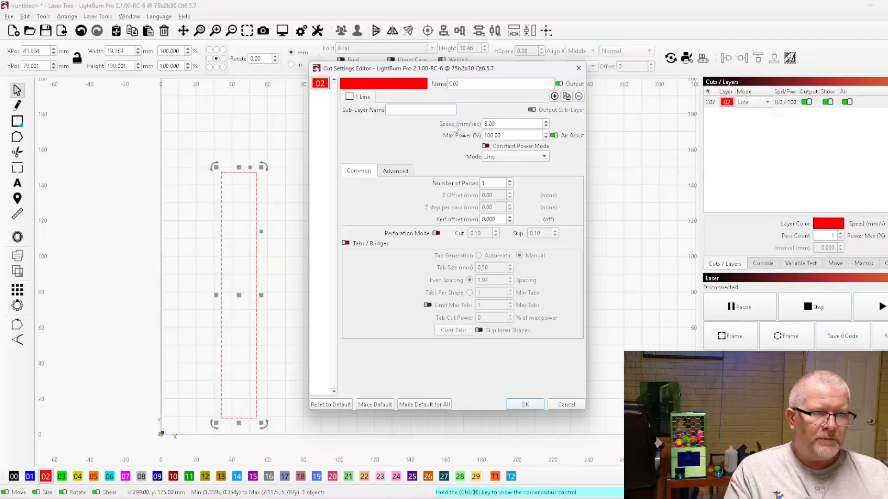
{"action": "left_click", "coordinate": [507, 125]}
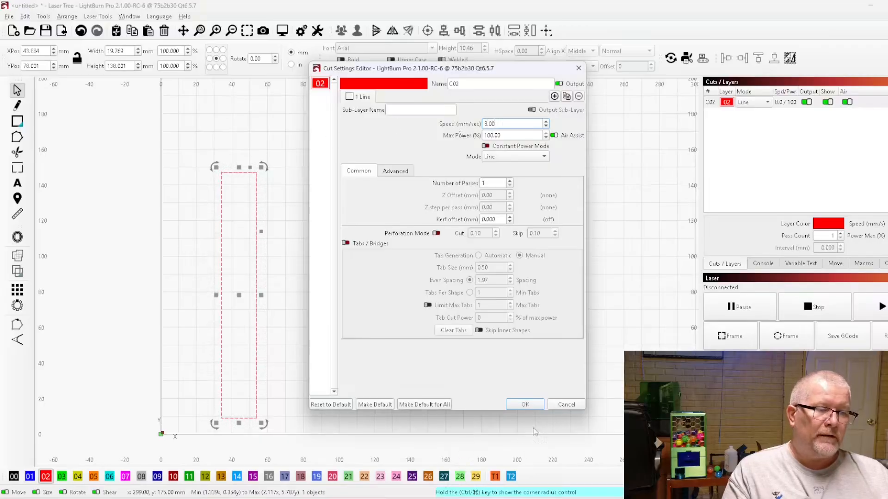
{"action": "left_click", "coordinate": [550, 406]}
Switch the units back to inches and set the red layer's cutting speed to 89 in/min
{"action": "left_click", "coordinate": [291, 66]}
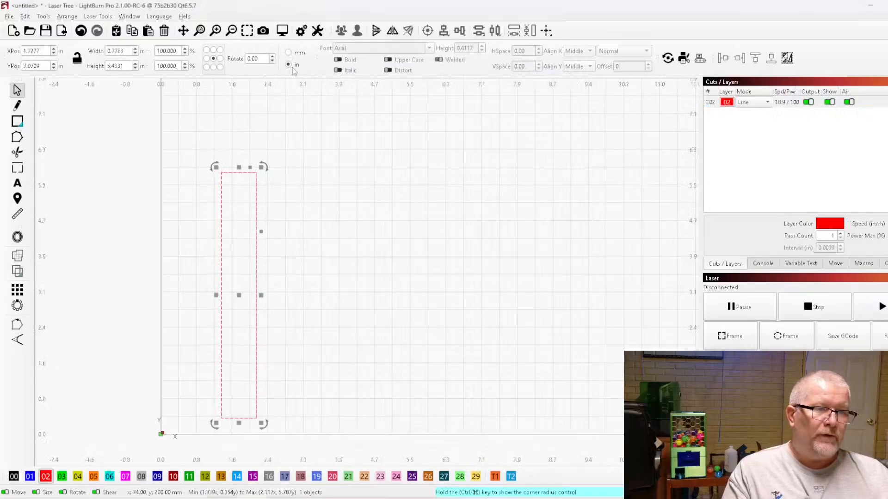
{"action": "left_click", "coordinate": [253, 227]}
{"action": "left_click", "coordinate": [222, 219]}
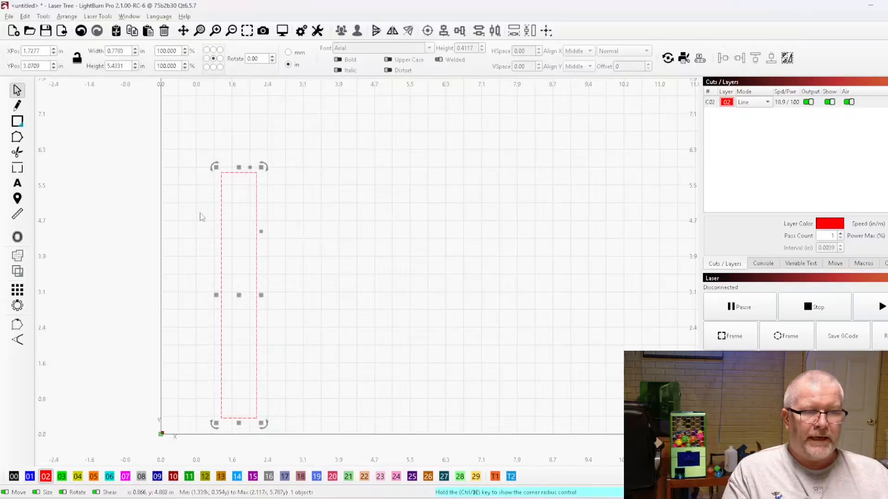
{"action": "double_click", "coordinate": [791, 103]}
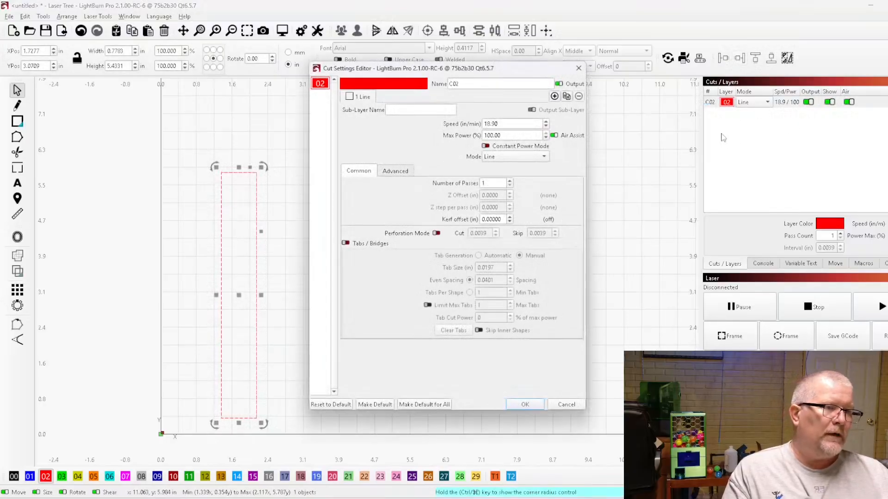
{"action": "left_click", "coordinate": [507, 136]}
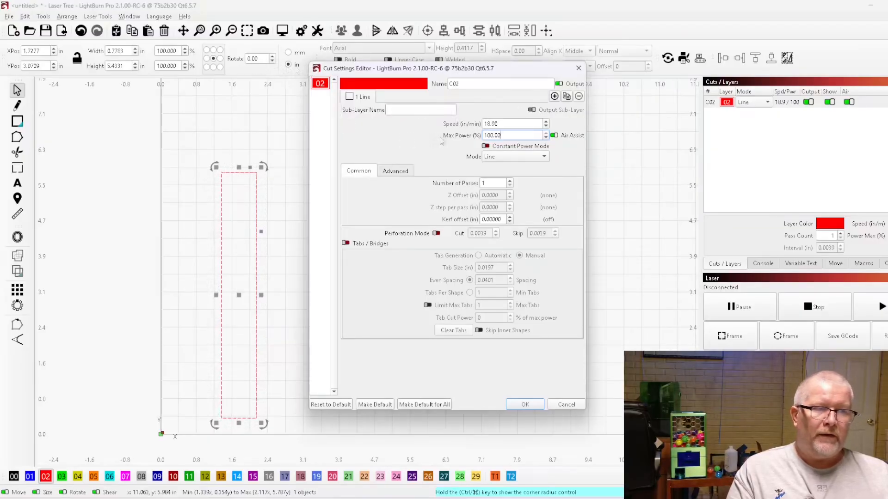
{"action": "key", "text": "shift+Tab"}
{"action": "key", "text": "Tab"}
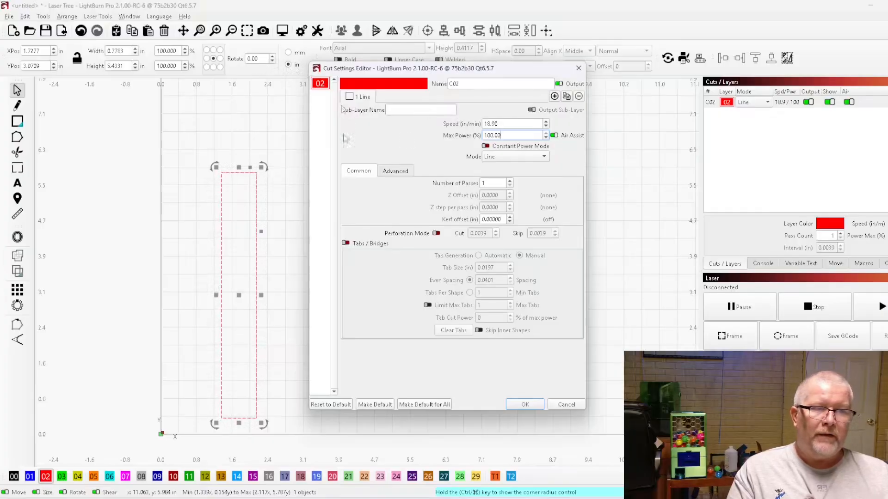
{"action": "key", "text": "shift+Tab"}
{"action": "type", "text": "89"}
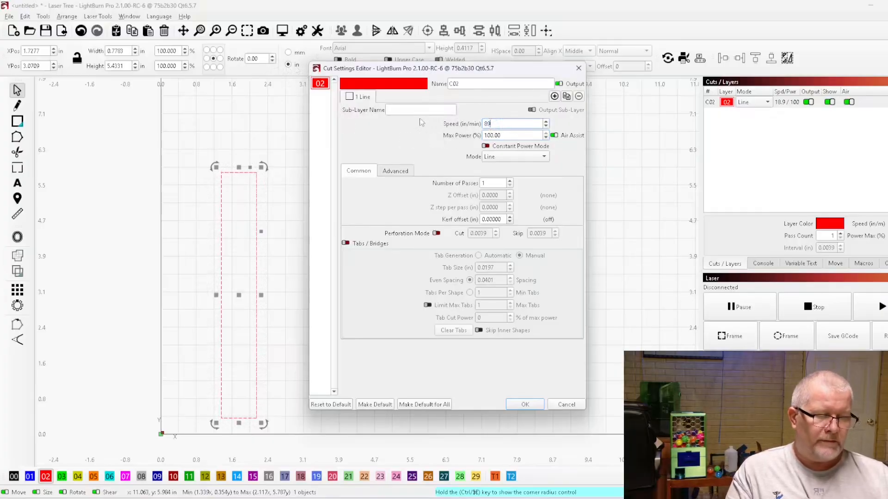
{"action": "key", "text": "Return"}
Set the red layer's cutting speed to 8 in/min and reopen its cut settings to check the value
{"action": "double_click", "coordinate": [791, 102]}
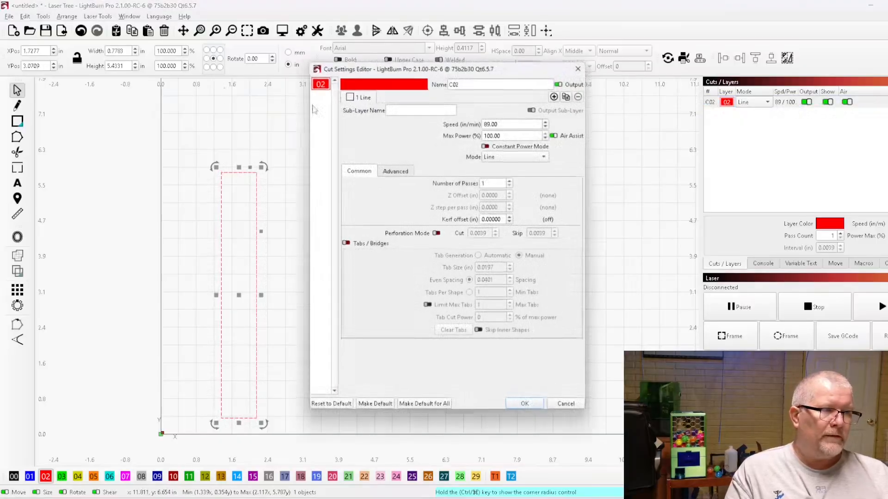
{"action": "double_click", "coordinate": [506, 124]}
{"action": "type", "text": "8"}
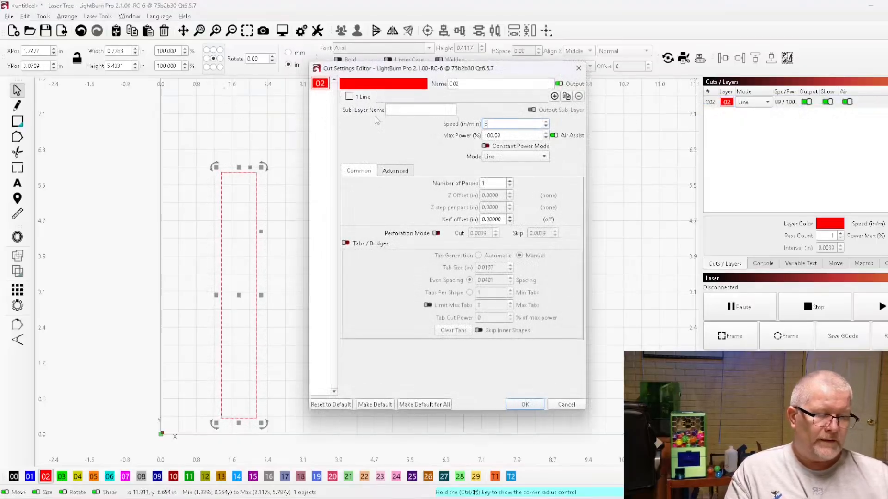
{"action": "key", "text": "Return"}
{"action": "double_click", "coordinate": [791, 103]}
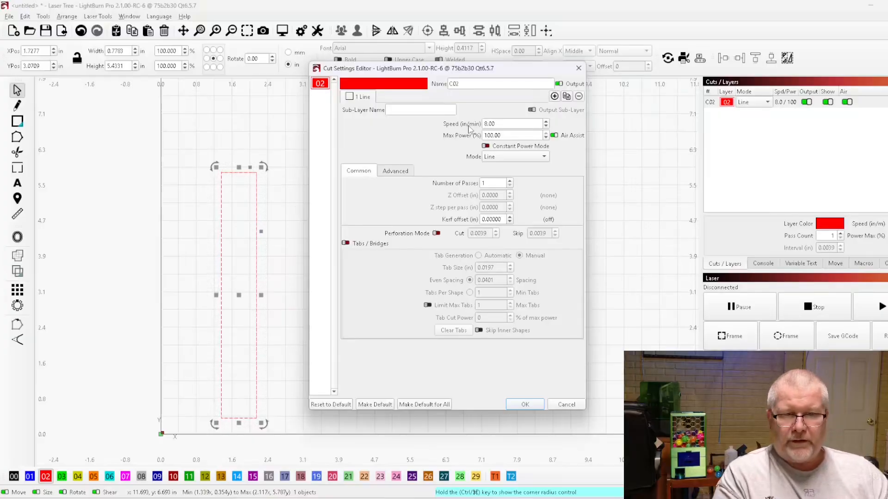
{"action": "left_click", "coordinate": [574, 407]}
Switch the units to millimetres and review the converted speed and maximum power in the red layer's cut settings
{"action": "left_click", "coordinate": [290, 52]}
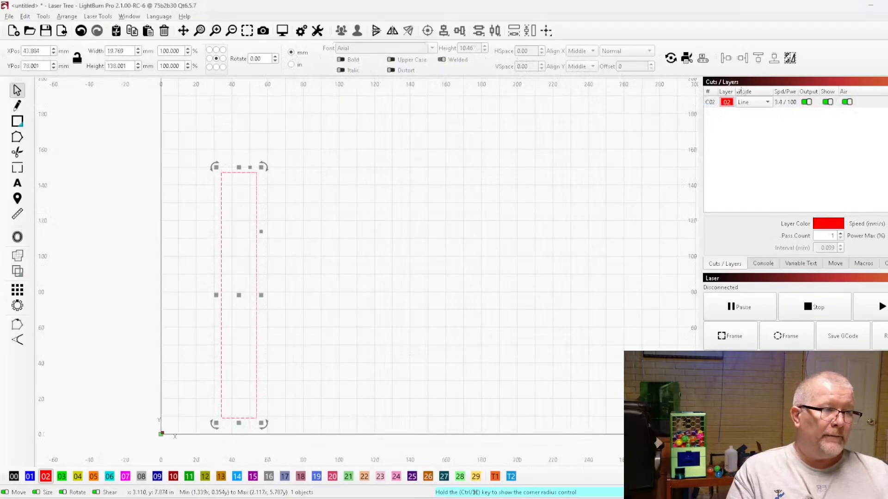
{"action": "double_click", "coordinate": [794, 106]}
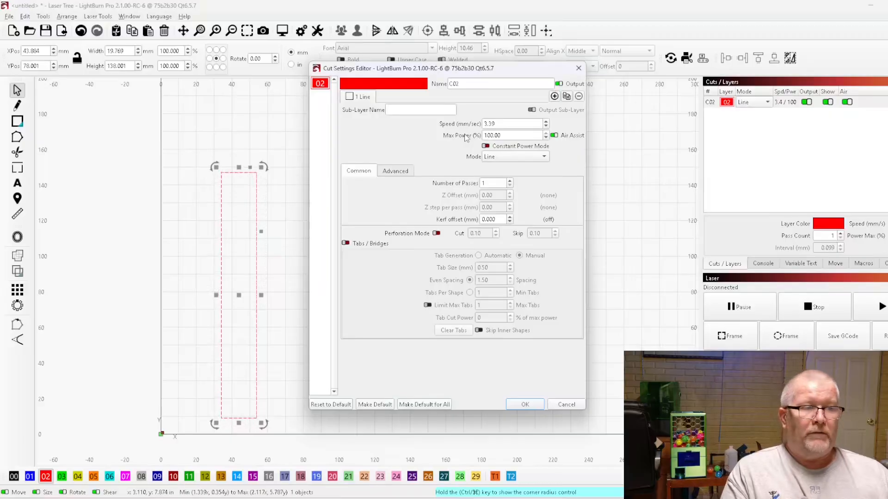
{"action": "double_click", "coordinate": [517, 137]}
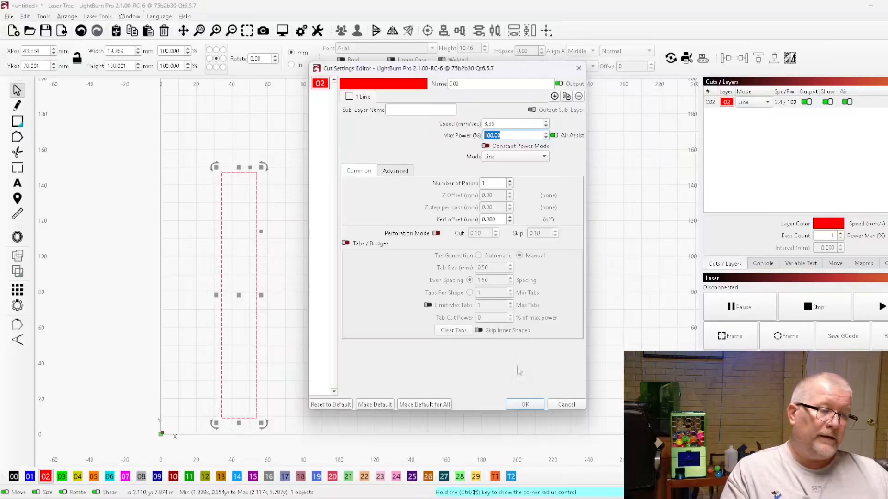
{"action": "left_click", "coordinate": [566, 404]}
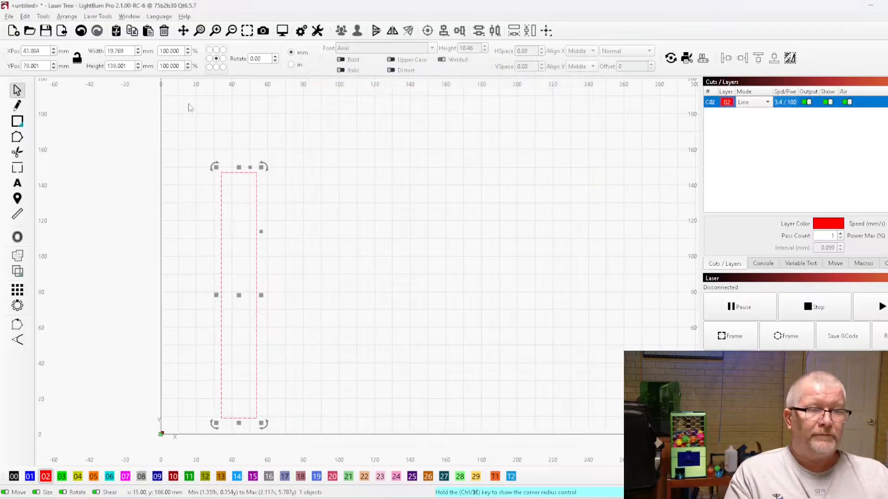
Set the red layer's cutting speed to 8 mm/sec
{"action": "double_click", "coordinate": [787, 108]}
{"action": "left_click_drag", "start_coordinate": [518, 124], "coordinate": [445, 124]}
{"action": "type", "text": "8"}
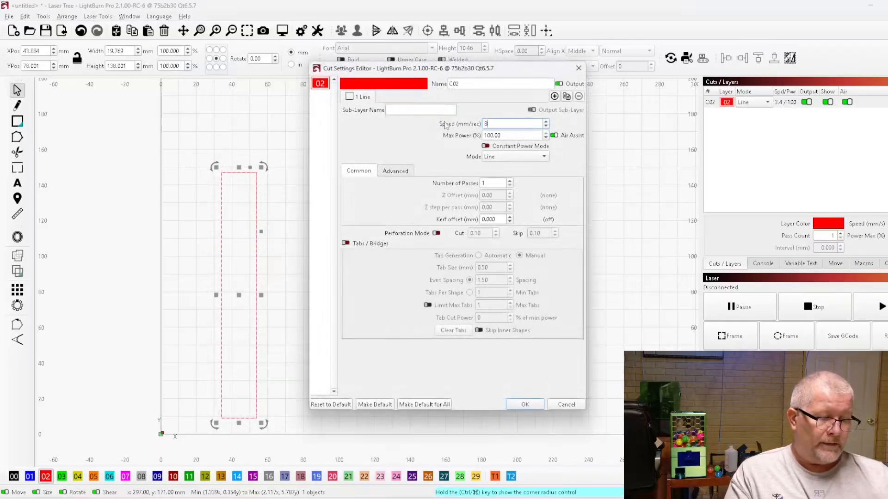
{"action": "left_click", "coordinate": [525, 404]}
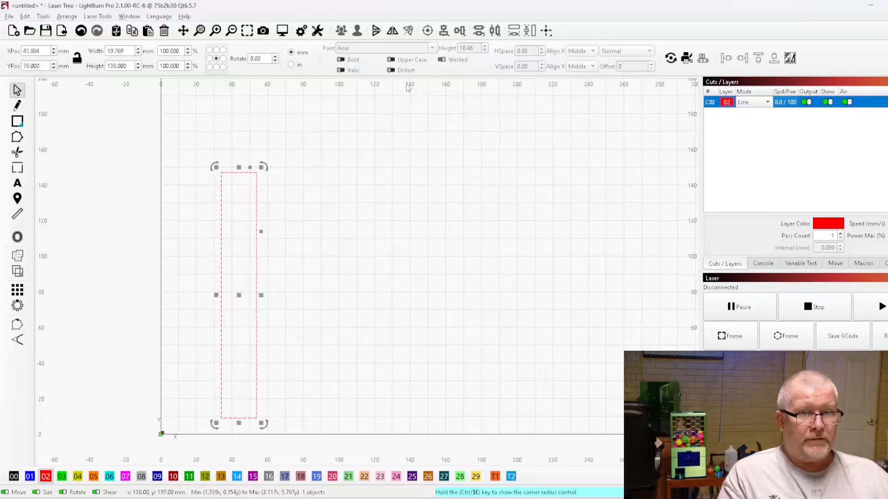
Switch the units to inches, set the rectangle's height to 6 in, and reselect the rectangle
{"action": "left_click", "coordinate": [292, 65]}
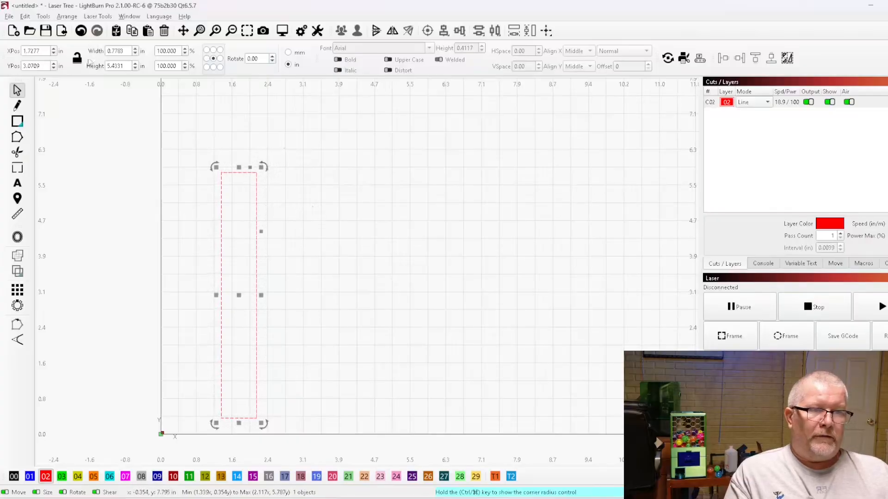
{"action": "left_click_drag", "start_coordinate": [127, 68], "coordinate": [75, 66]}
{"action": "type", "text": "6"}
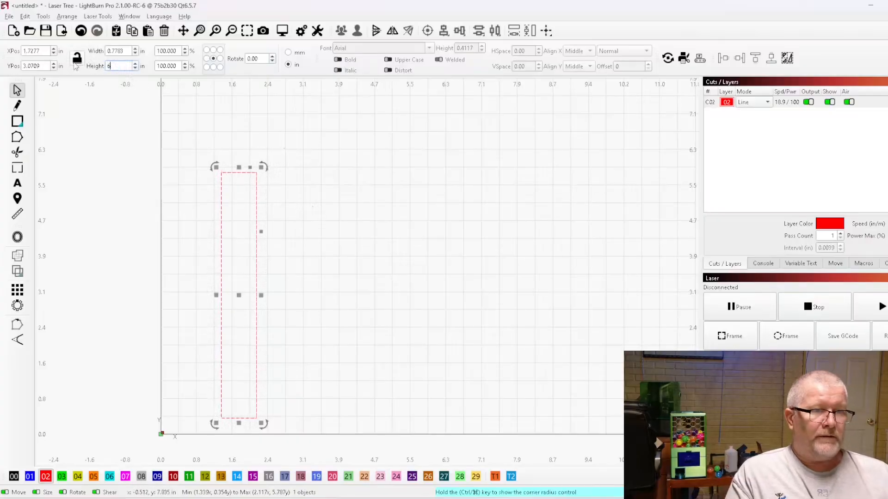
{"action": "left_click", "coordinate": [121, 52]}
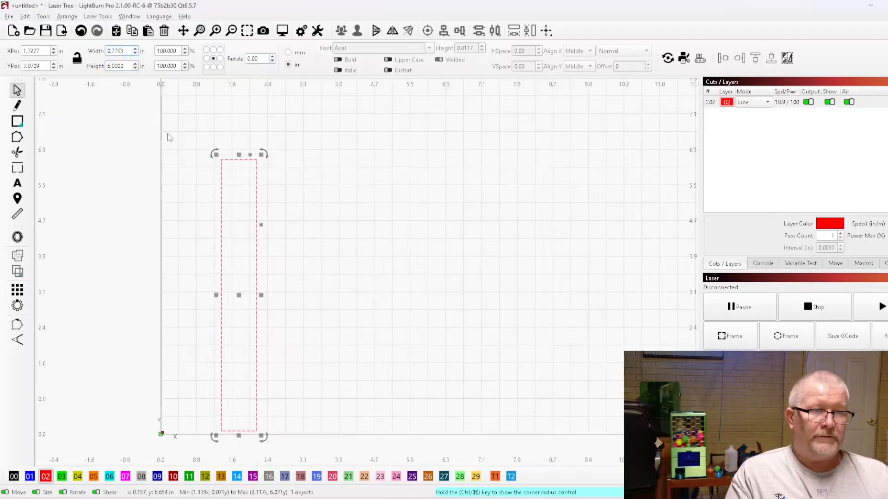
{"action": "left_click", "coordinate": [268, 248]}
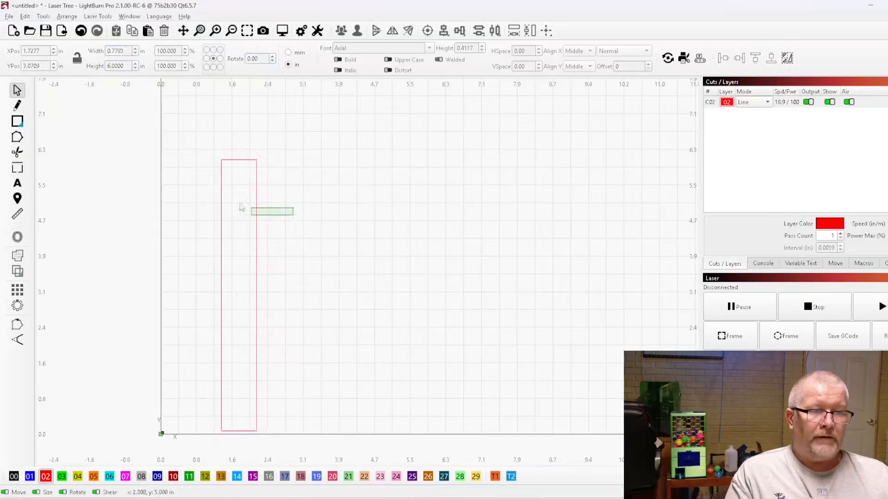
{"action": "left_click_drag", "start_coordinate": [241, 207], "coordinate": [249, 209]}
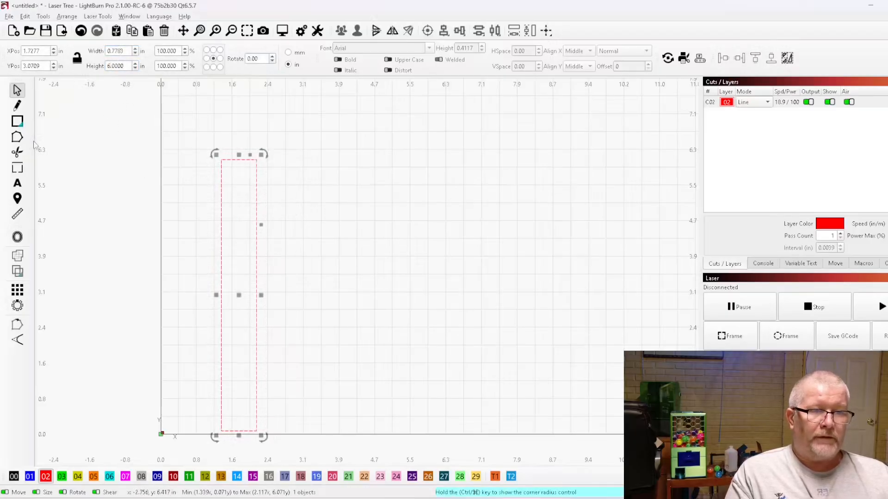
Convert the rectangle to an editable path and insert nodes on both long sides at a height of about 1.18 in
{"action": "right_click", "coordinate": [257, 186]}
{"action": "left_click", "coordinate": [272, 301]}
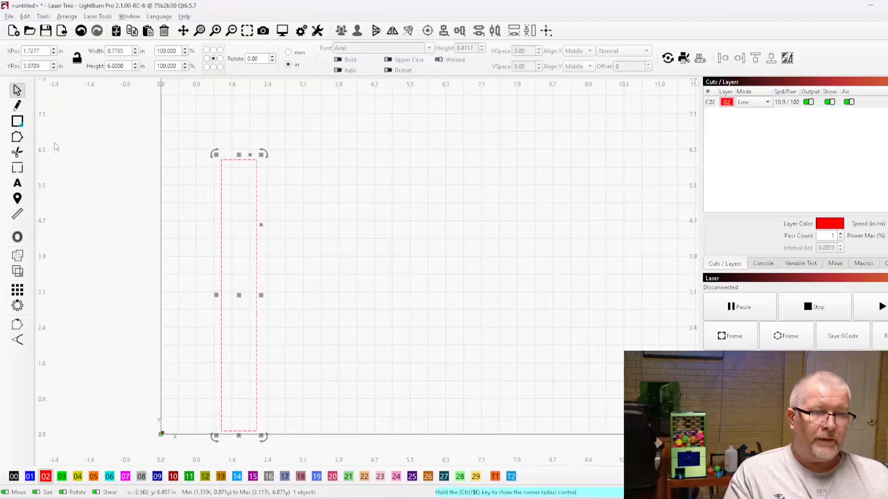
{"action": "left_click", "coordinate": [17, 137]}
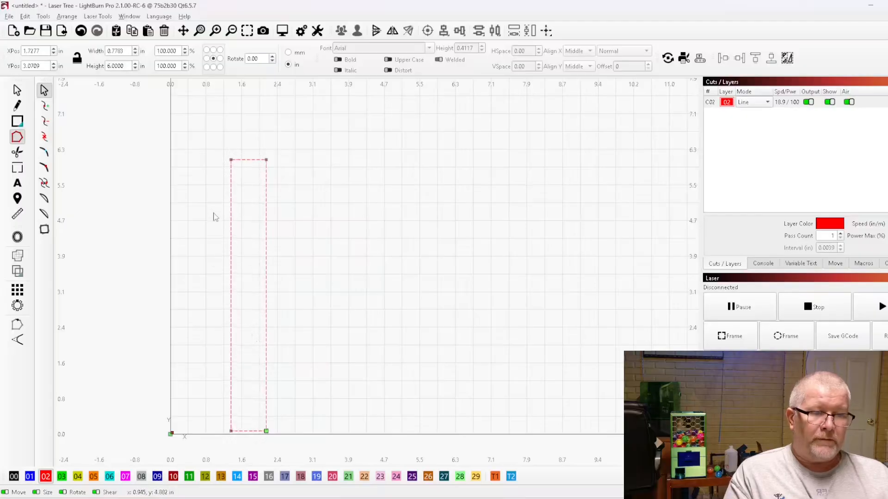
{"action": "scroll", "coordinate": [231, 342], "scroll_direction": "down", "scroll_amount": 3}
{"action": "scroll", "coordinate": [209, 305], "scroll_direction": "up", "scroll_amount": 2}
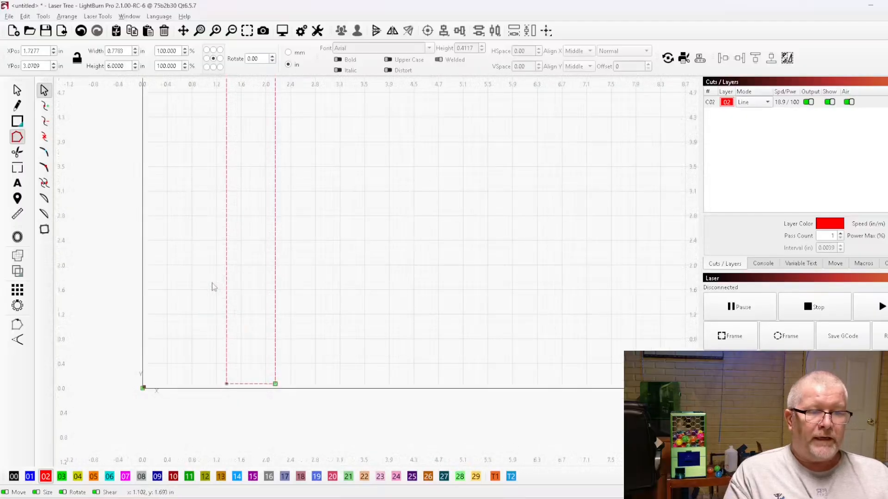
{"action": "scroll", "coordinate": [224, 313], "scroll_direction": "up", "scroll_amount": 1}
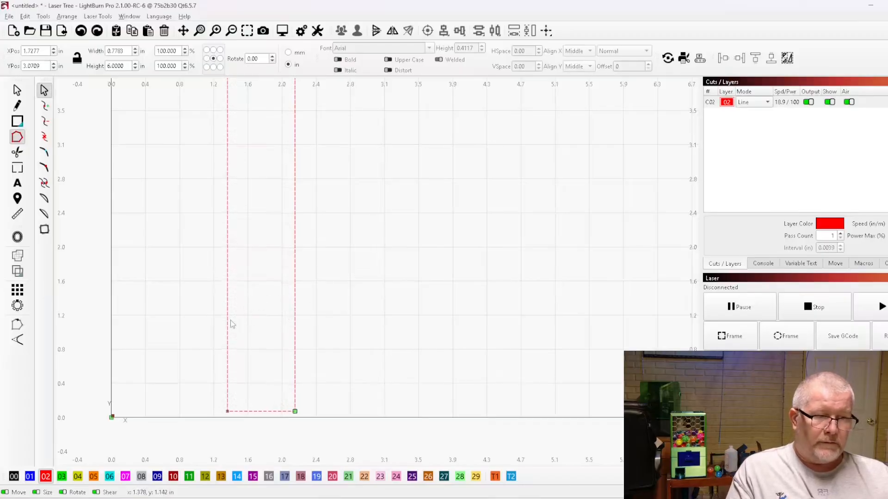
{"action": "scroll", "coordinate": [230, 320], "scroll_direction": "up", "scroll_amount": 3}
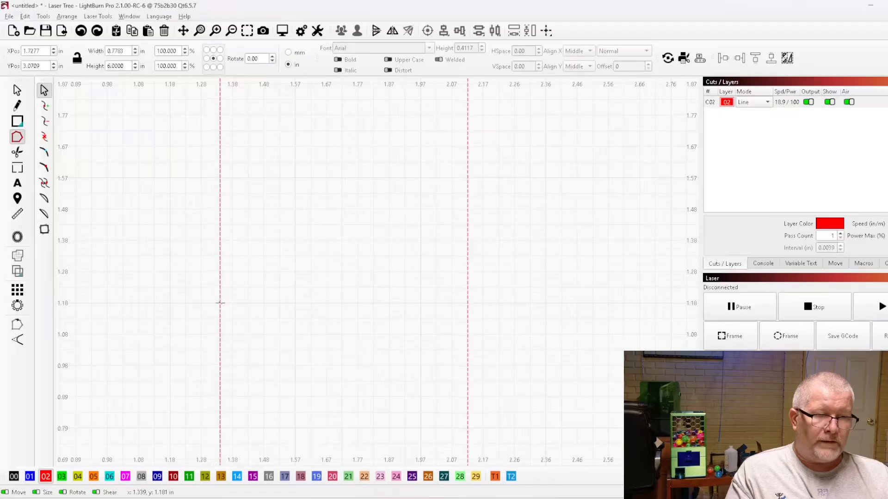
{"action": "key", "text": "i"}
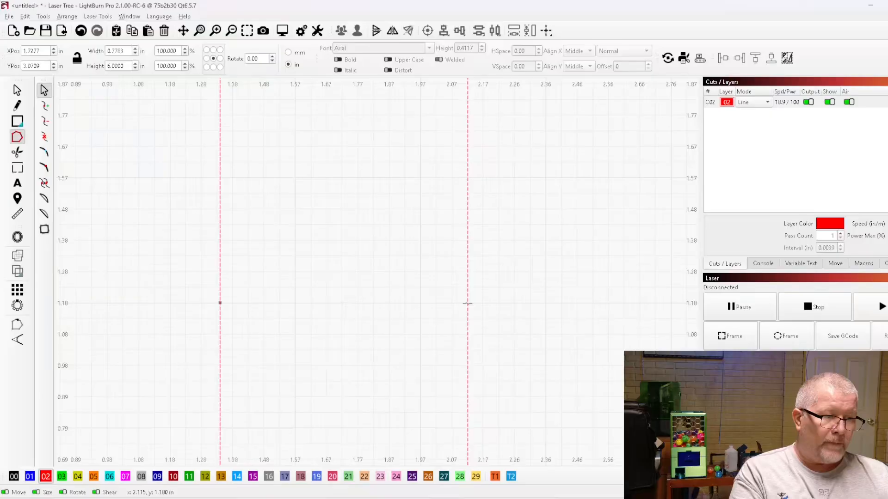
Insert a node at the midpoint of the shape's bottom edge and delete both bottom corner nodes to form a pointed tip
{"action": "scroll", "coordinate": [387, 291], "scroll_direction": "down", "scroll_amount": 3}
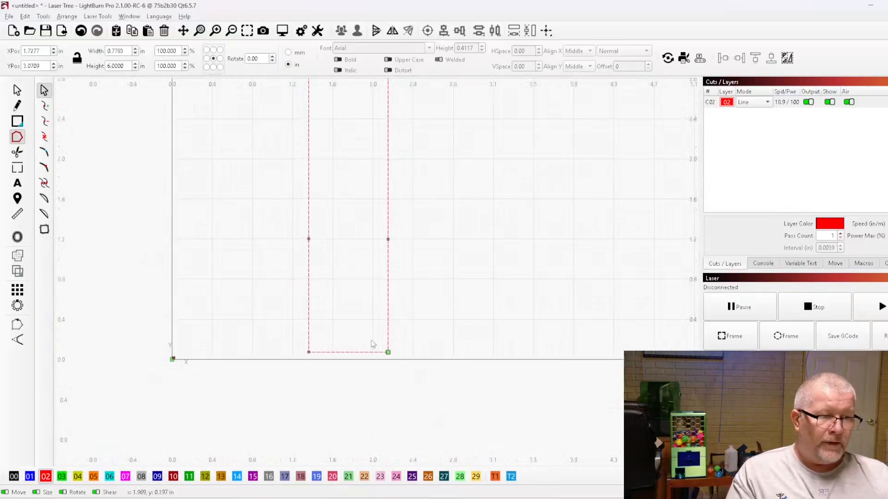
{"action": "scroll", "coordinate": [372, 343], "scroll_direction": "up", "scroll_amount": 2}
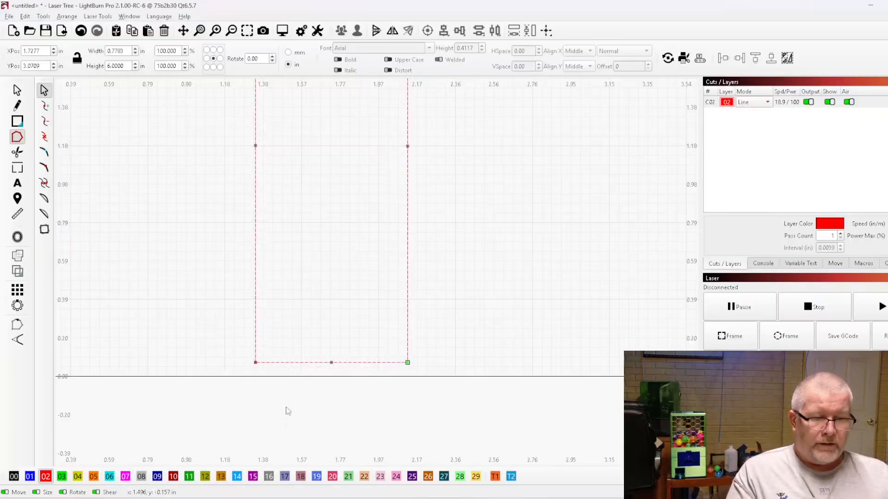
{"action": "key", "text": "d"}
{"action": "key", "text": "d"}
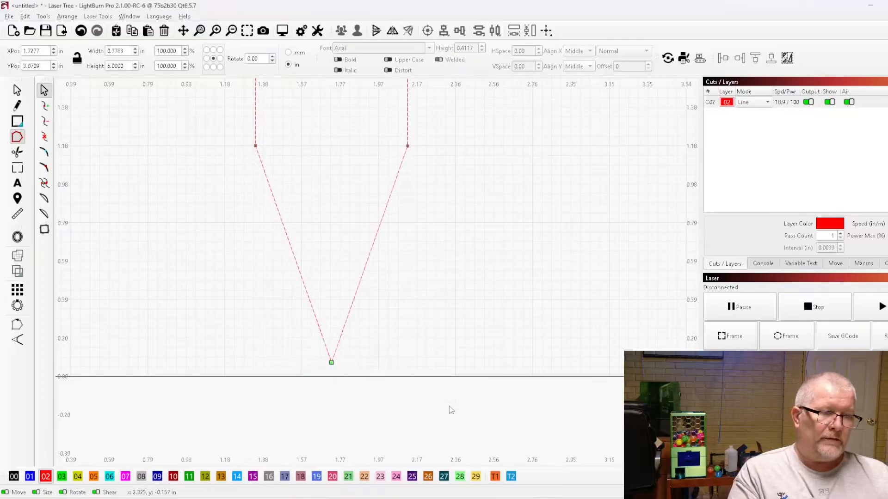
{"action": "scroll", "coordinate": [343, 392], "scroll_direction": "down", "scroll_amount": 2}
{"action": "scroll", "coordinate": [293, 393], "scroll_direction": "down", "scroll_amount": 5}
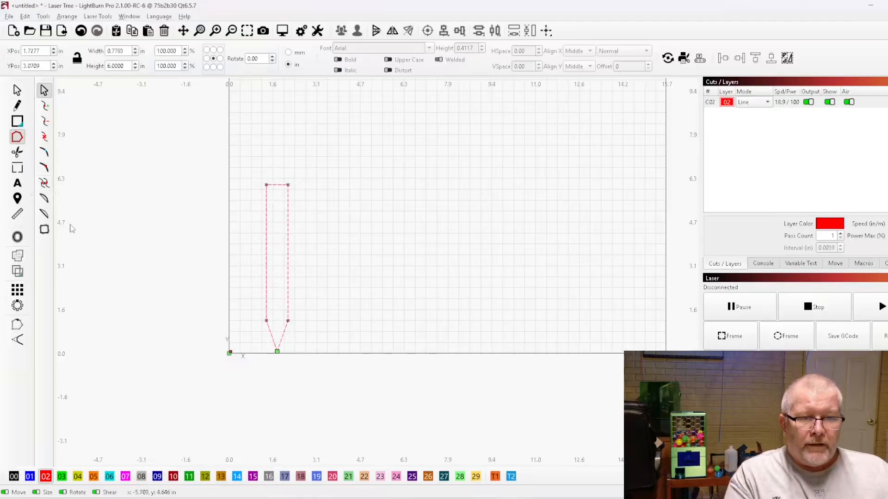
Add the text "Potato" in Arial on the empty area beside the pointed stake
{"action": "left_click", "coordinate": [17, 183]}
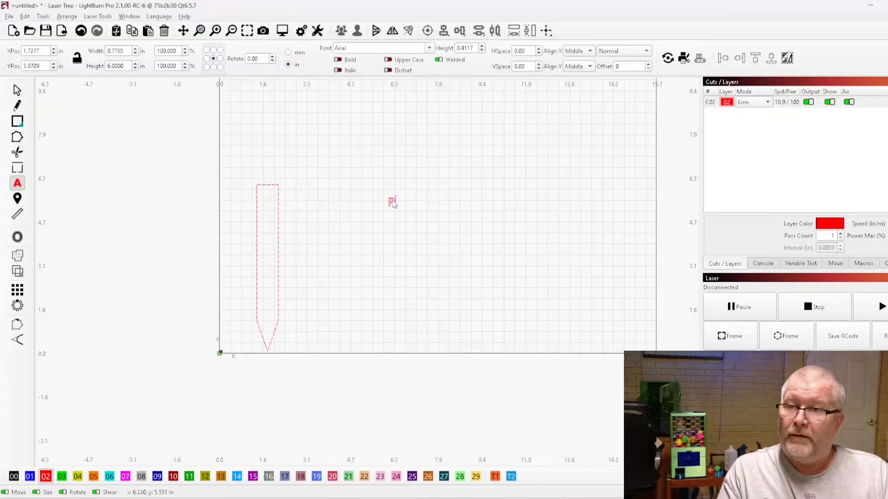
{"action": "type", "text": "etal"}
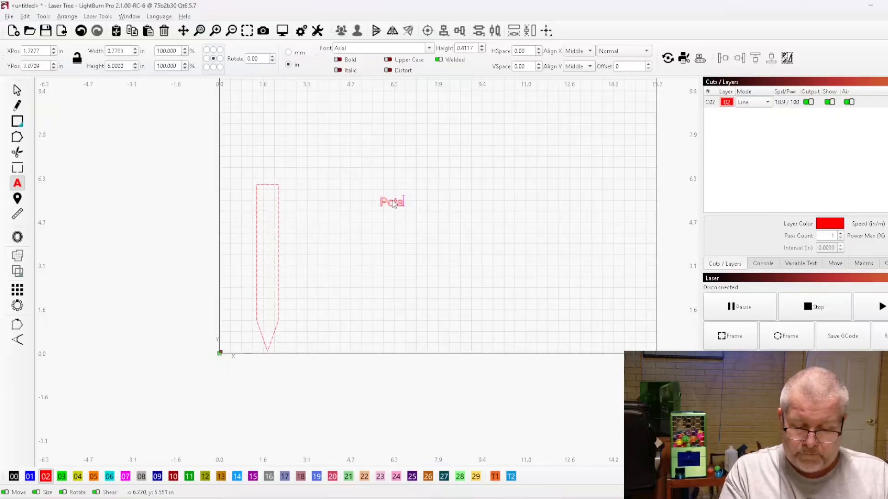
{"action": "type", "text": "o"}
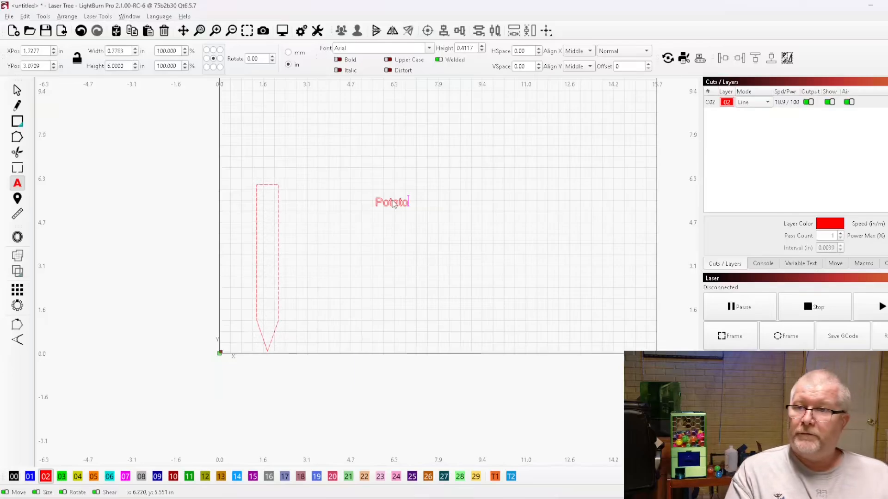
{"action": "left_click", "coordinate": [17, 90]}
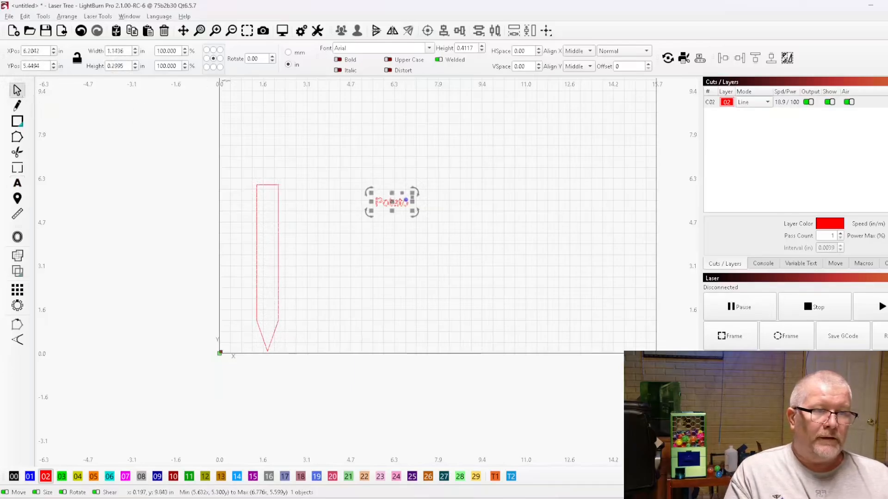
Rotate the Potato text 90 degrees clockwise and assign it to the black layer 00
{"action": "left_click", "coordinate": [253, 59]}
{"action": "key", "text": "BackSpace"}
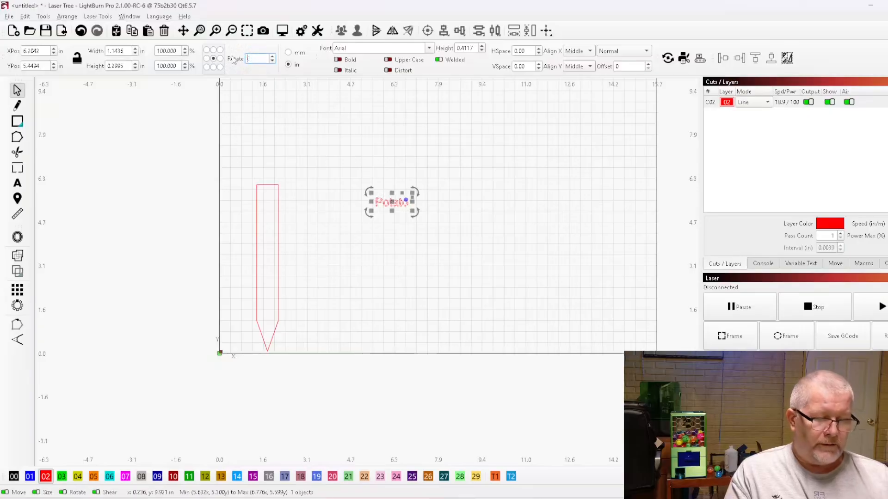
{"action": "type", "text": "90"}
{"action": "key", "text": "Return"}
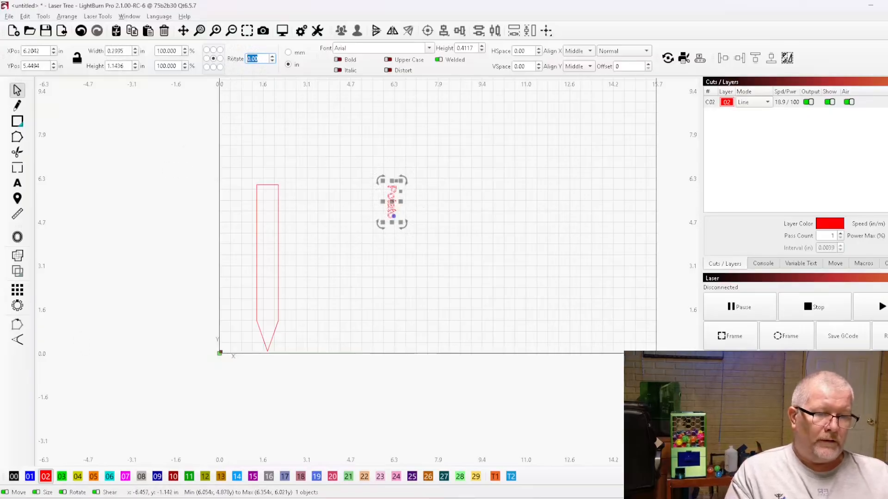
{"action": "left_click", "coordinate": [14, 477]}
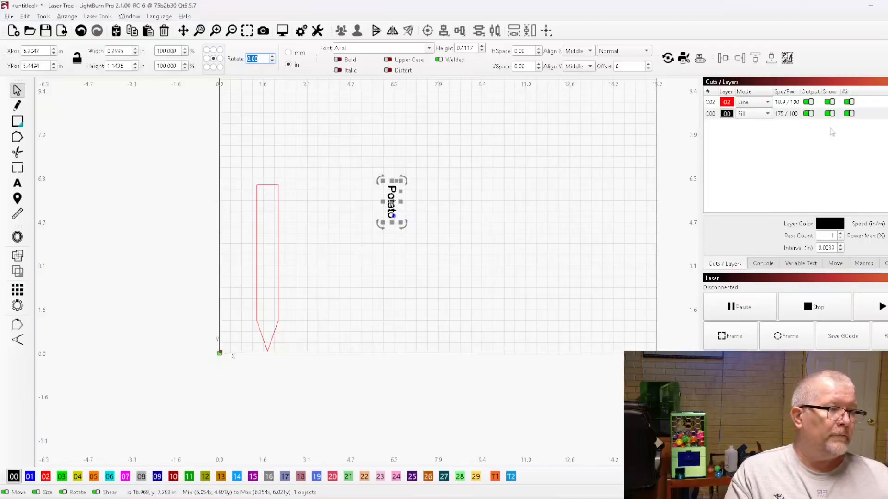
Switch the units to millimetres and set the black fill layer's speed to 175 mm/sec
{"action": "left_click", "coordinate": [288, 52]}
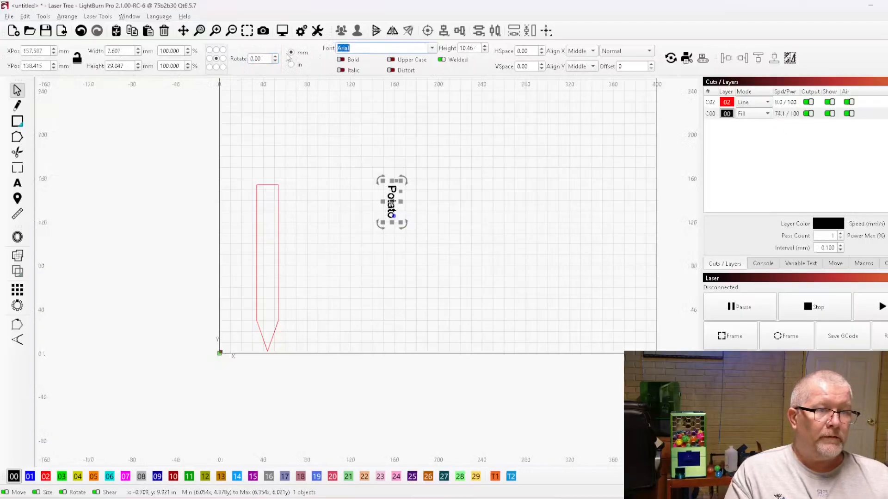
{"action": "double_click", "coordinate": [786, 114]}
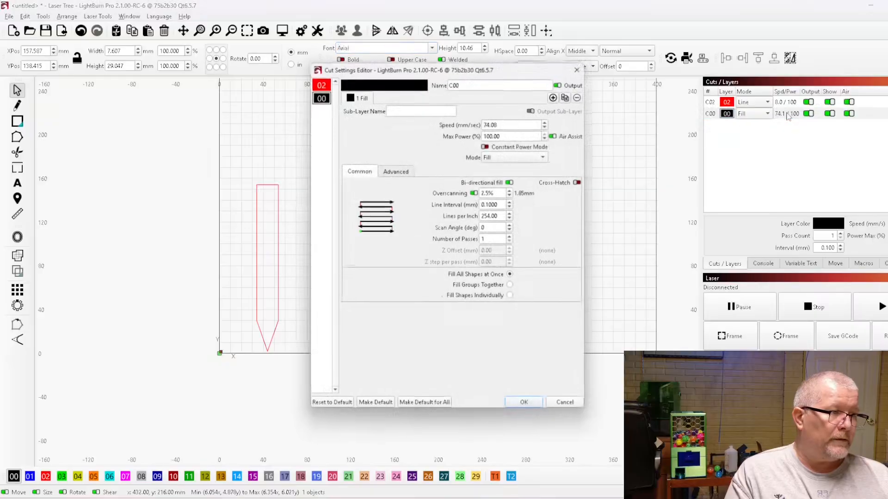
{"action": "left_click_drag", "start_coordinate": [504, 124], "coordinate": [437, 123]}
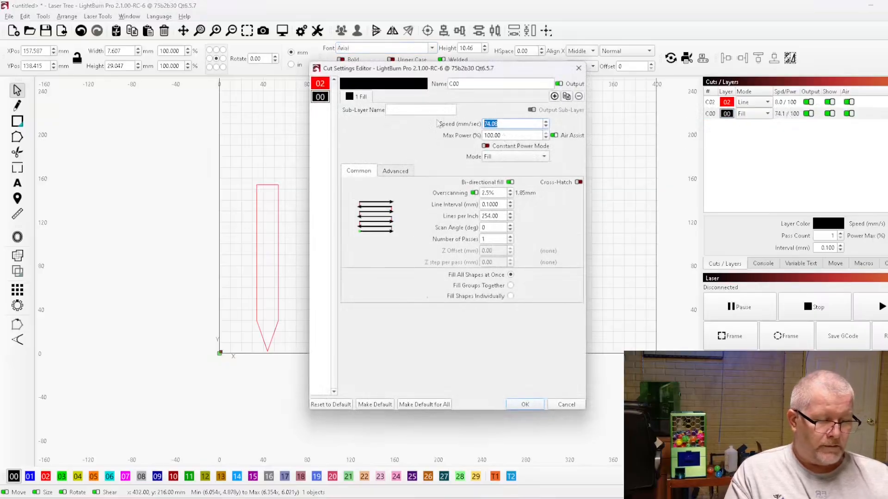
{"action": "type", "text": "1"}
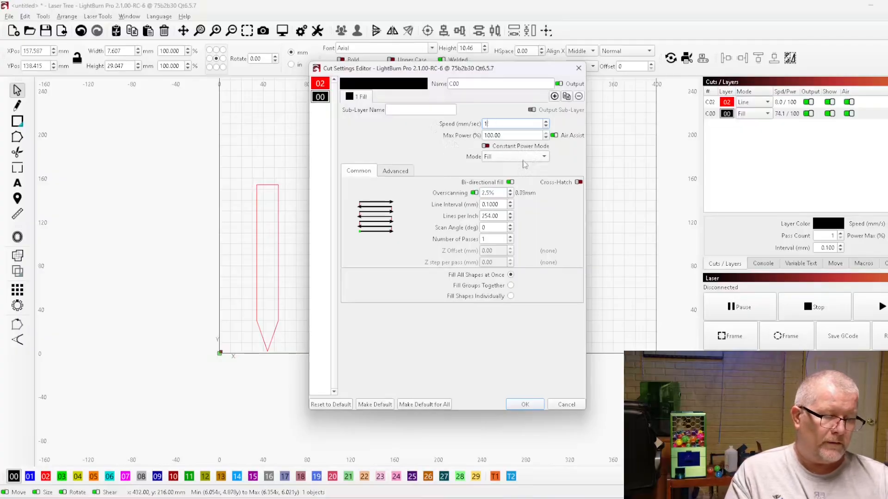
{"action": "type", "text": "500"}
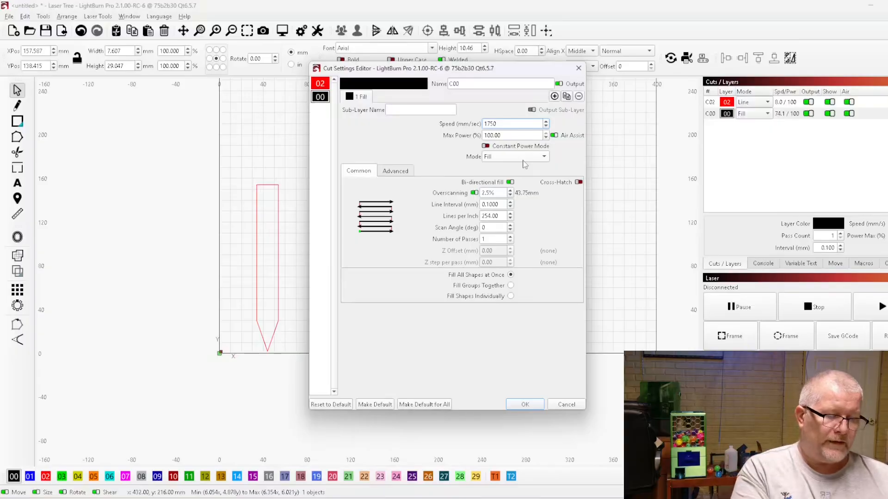
{"action": "key", "text": "BackSpace"}
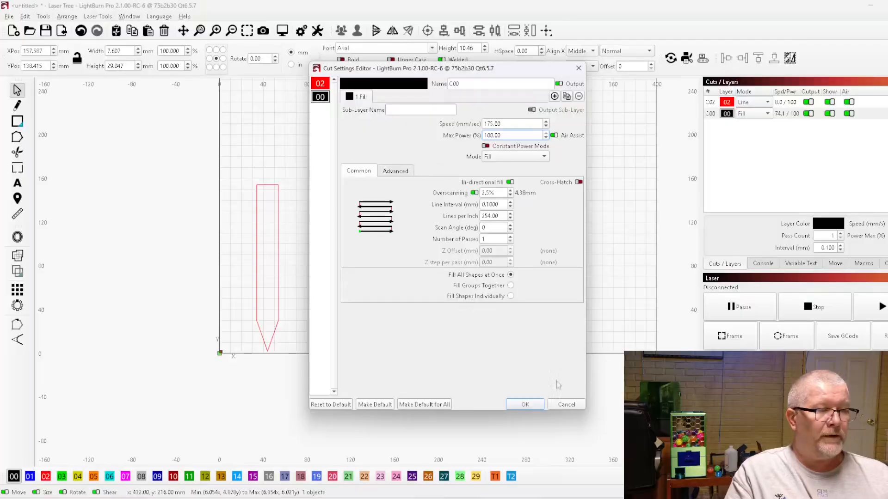
{"action": "left_click", "coordinate": [527, 404]}
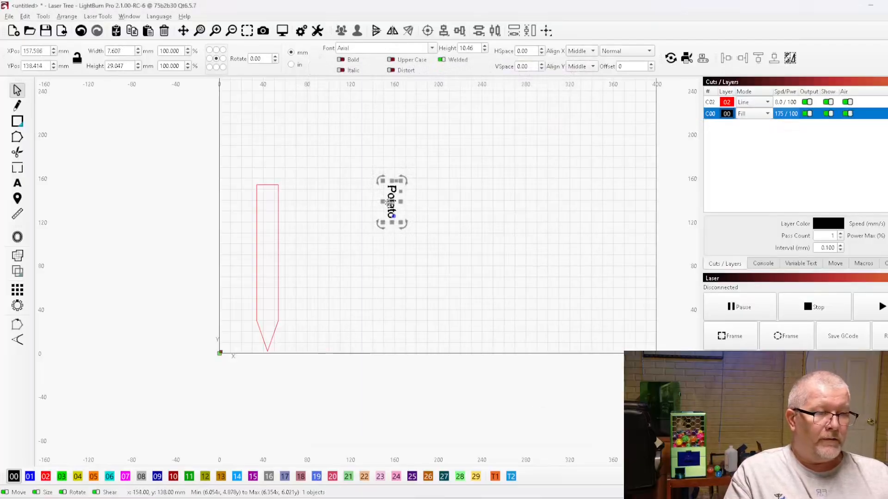
Move the Potato text into the stake's upper end, and place a duplicate of the labelled stake about 22 mm to its right
{"action": "left_click_drag", "start_coordinate": [386, 206], "coordinate": [270, 212]}
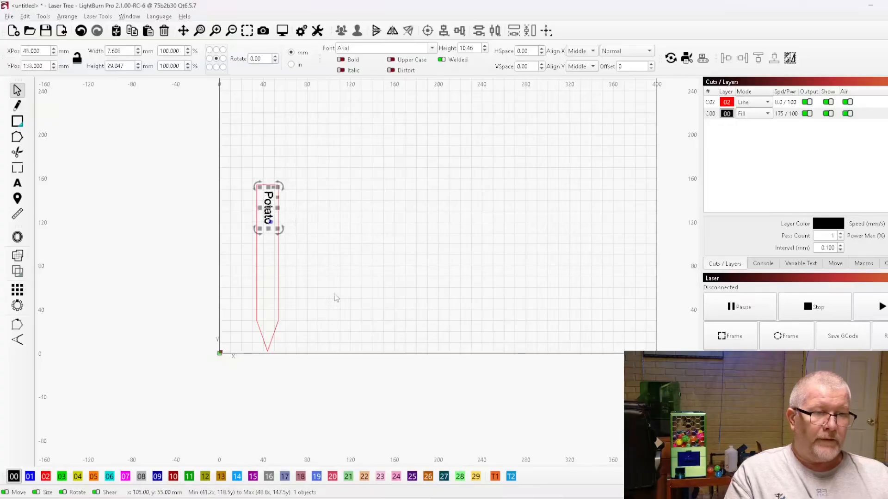
{"action": "left_click_drag", "start_coordinate": [123, 146], "coordinate": [622, 465]}
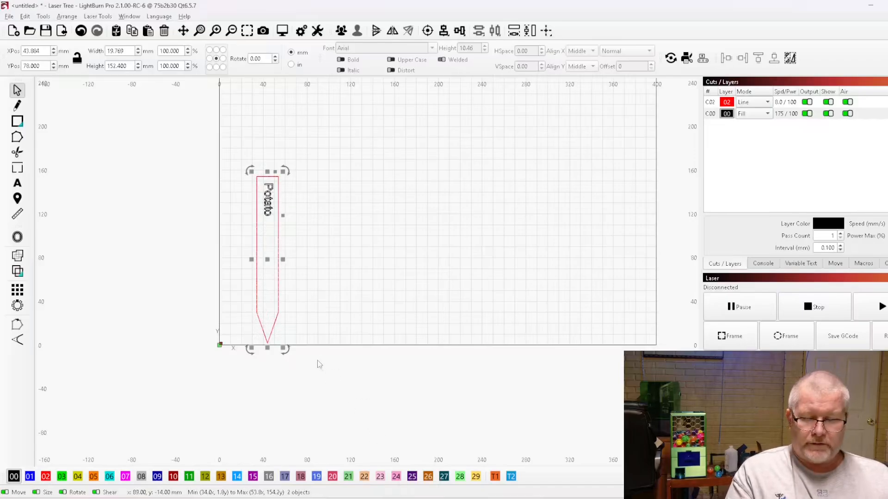
{"action": "key", "text": "ctrl+d"}
{"action": "left_click_drag", "start_coordinate": [269, 262], "coordinate": [292, 259]}
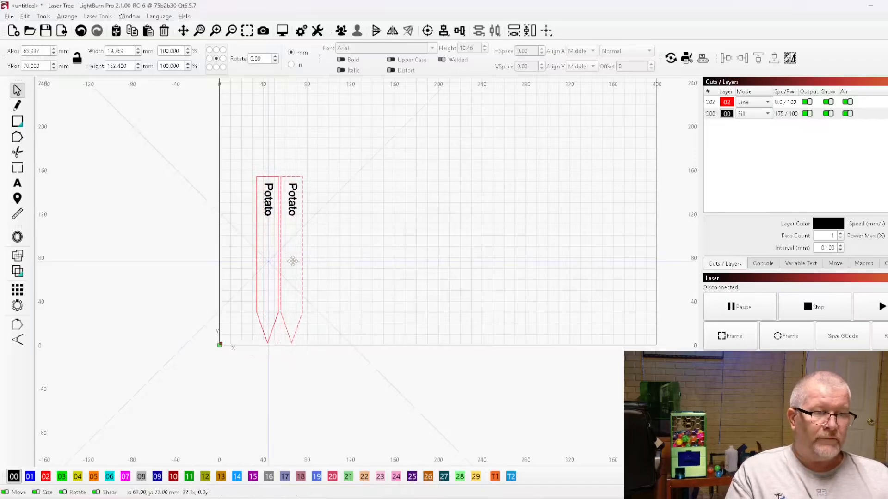
{"action": "left_click", "coordinate": [396, 270]}
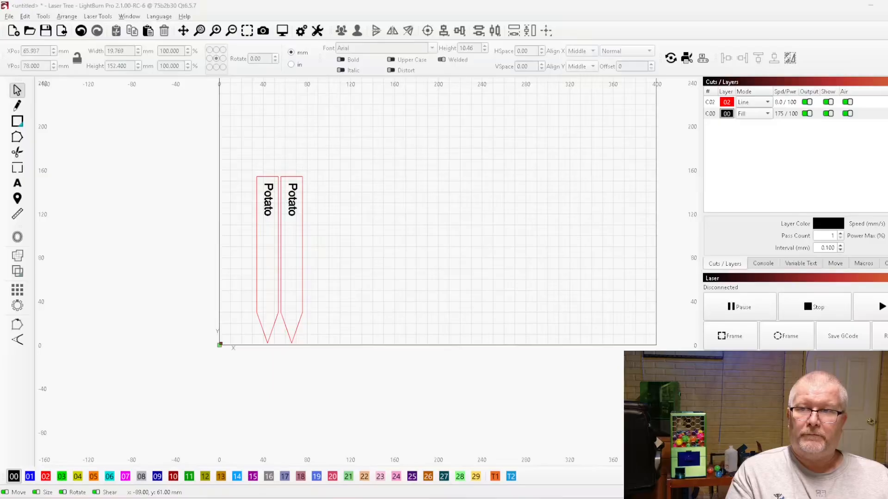
Switch to the Firefox browser and search Google Images for "potato SVG"
{"action": "key", "text": "alt+Tab"}
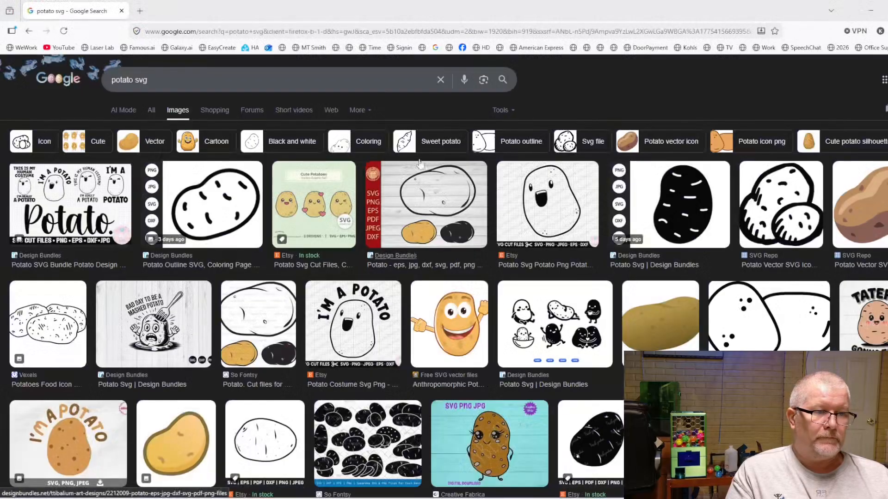
{"action": "left_click", "coordinate": [132, 88]}
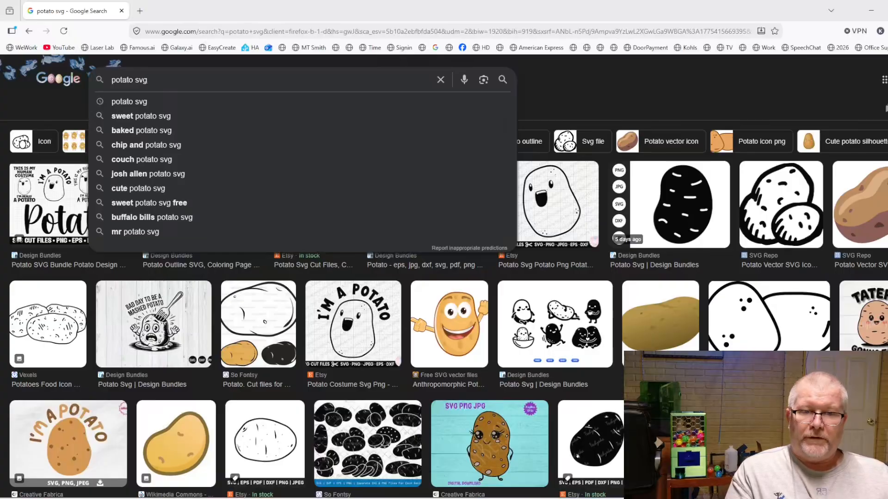
{"action": "left_click", "coordinate": [664, 97]}
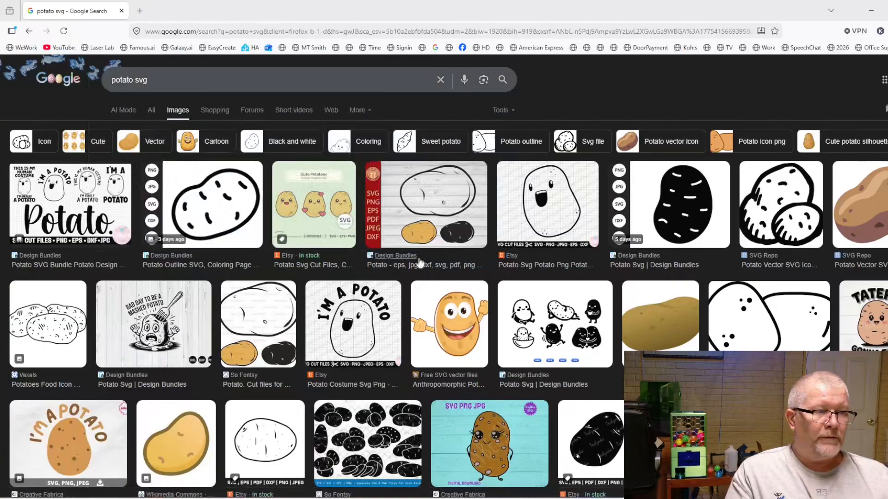
{"action": "left_click", "coordinate": [170, 81]}
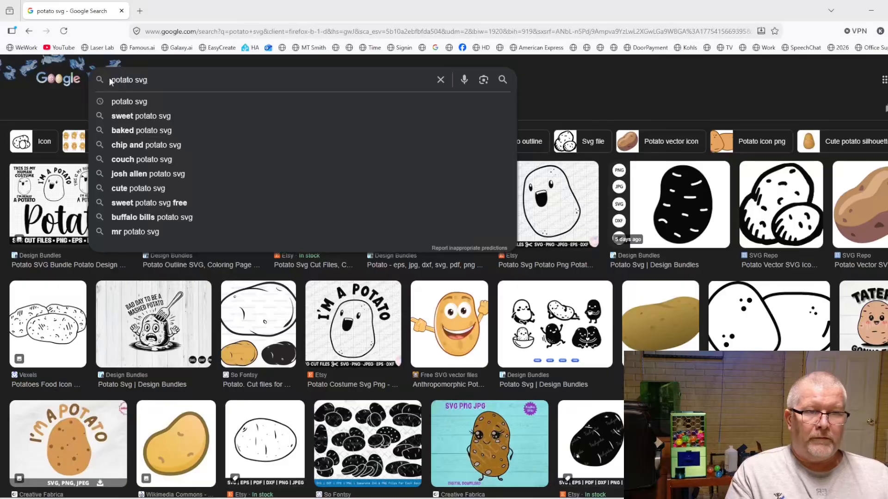
{"action": "key", "text": "BackSpace"}
{"action": "key", "text": "BackSpace"}
{"action": "key", "text": "BackSpace"}
{"action": "key", "text": "BackSpace"}
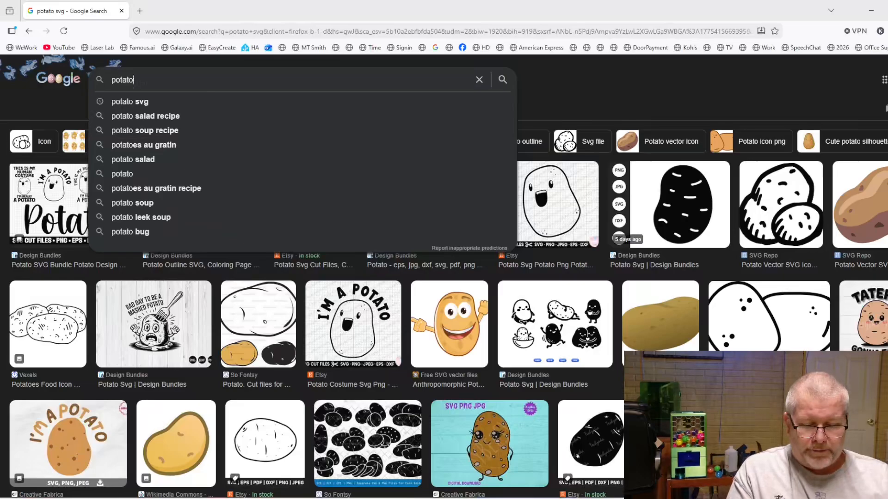
{"action": "type", "text": "S"}
{"action": "type", "text": "VG"}
{"action": "key", "text": "Return"}
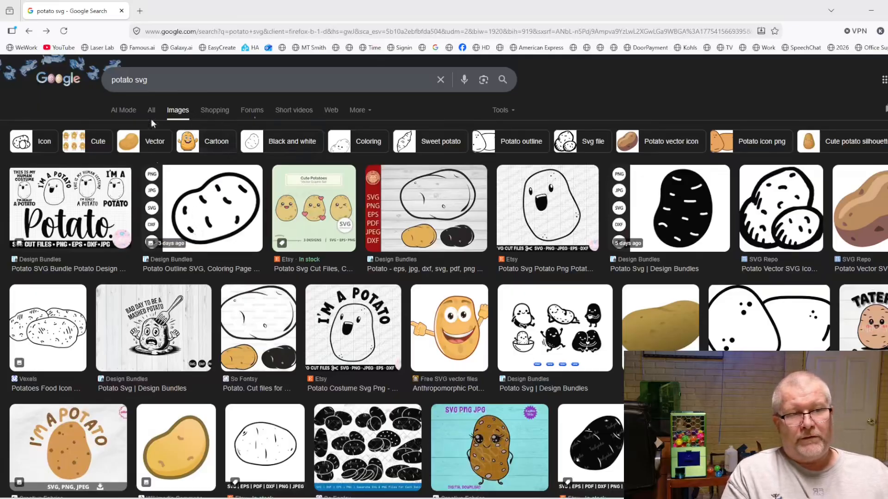
Filter the potato image results to the Large size
{"action": "left_click", "coordinate": [502, 110]}
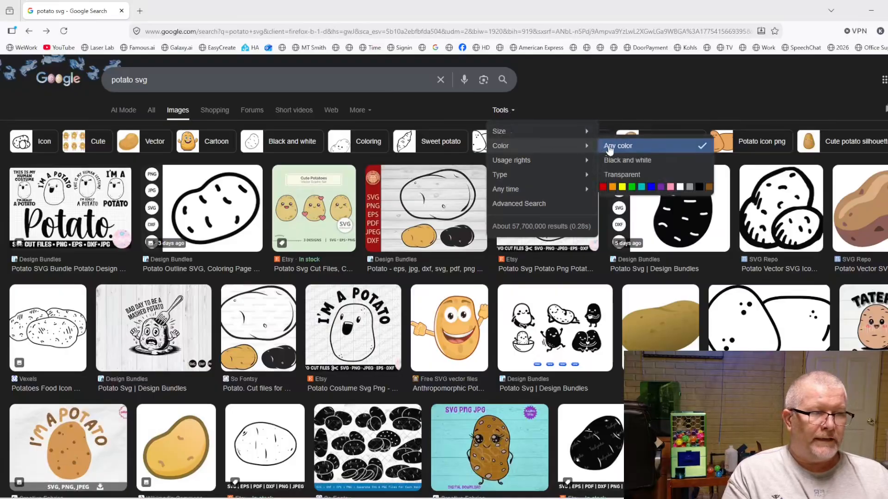
{"action": "mouse_move", "coordinate": [562, 132]}
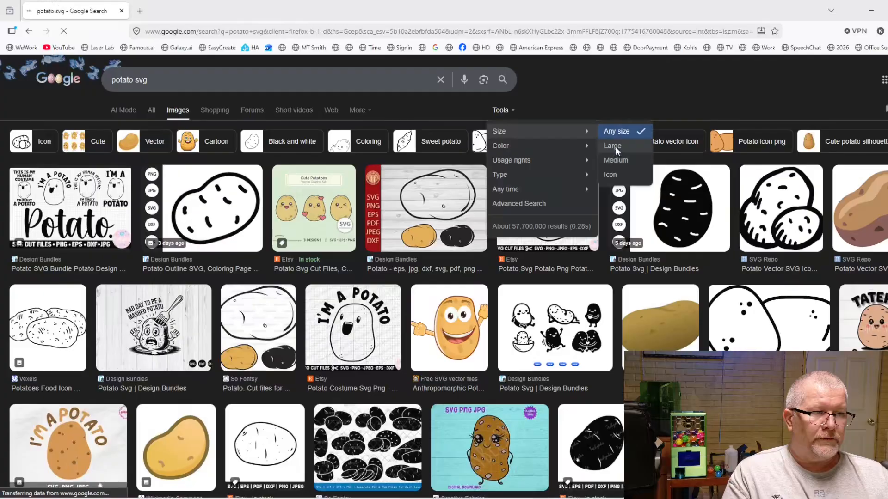
{"action": "left_click", "coordinate": [615, 146]}
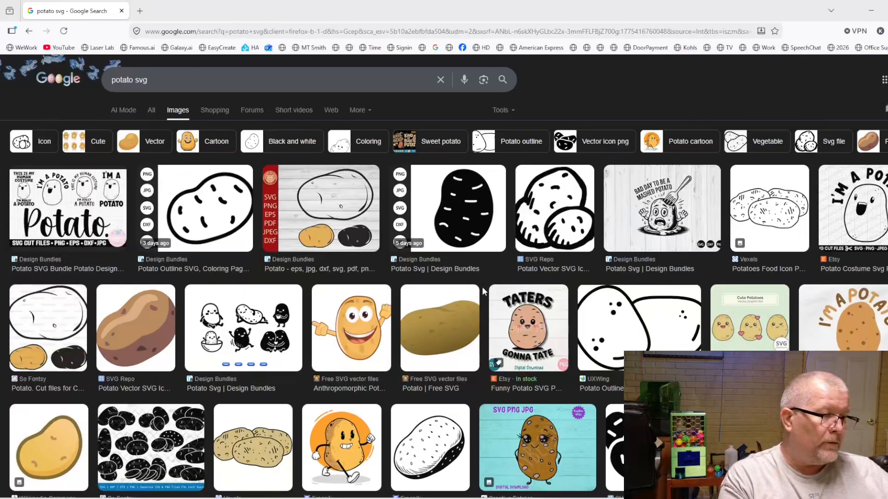
Examine the large potato images for suitable artwork, previewing the spotted Freepik line drawing and checking the Potatoes Cuttable Design product page
{"action": "scroll", "coordinate": [483, 291], "scroll_direction": "down", "scroll_amount": 3}
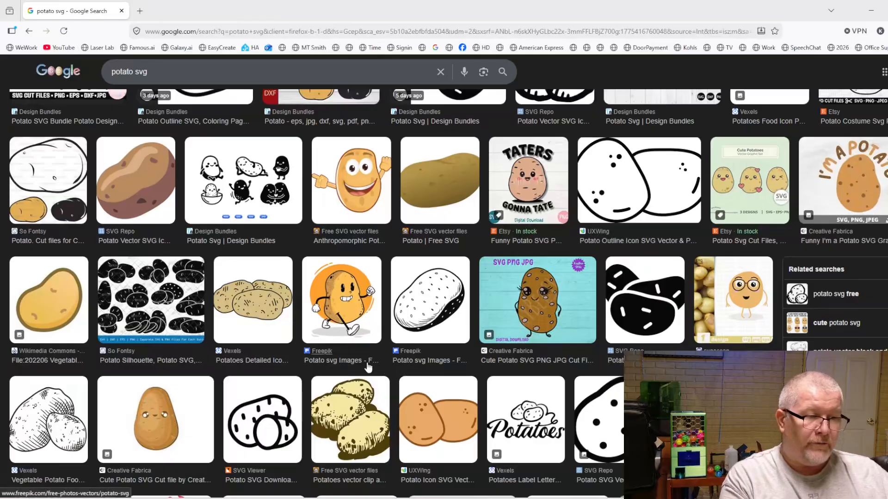
{"action": "left_click", "coordinate": [449, 365]}
{"action": "scroll", "coordinate": [350, 308], "scroll_direction": "down", "scroll_amount": 5}
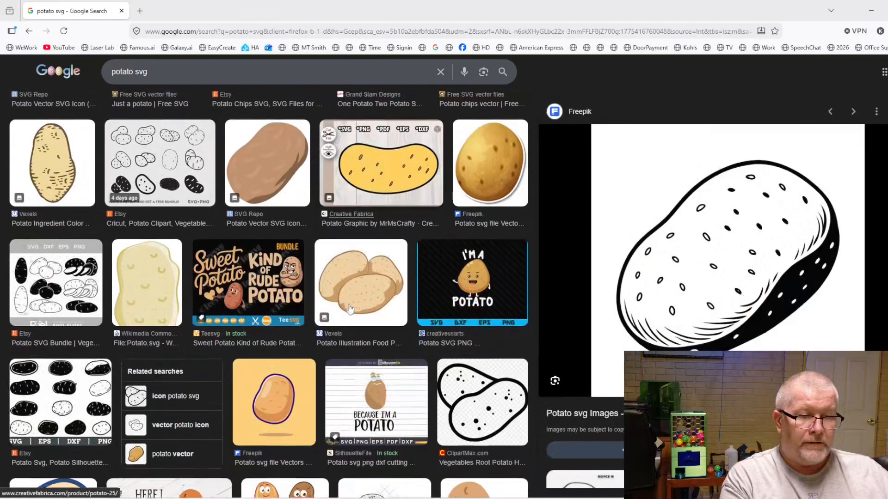
{"action": "scroll", "coordinate": [350, 309], "scroll_direction": "down", "scroll_amount": 1}
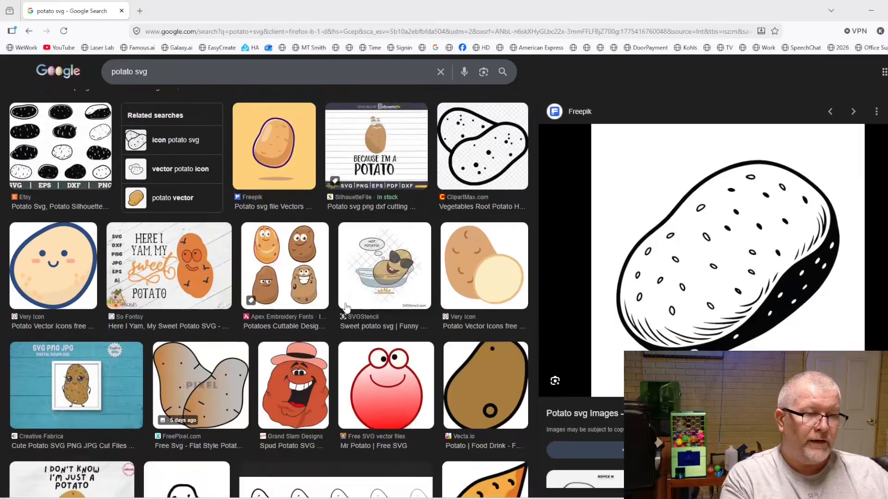
{"action": "left_click", "coordinate": [301, 332]}
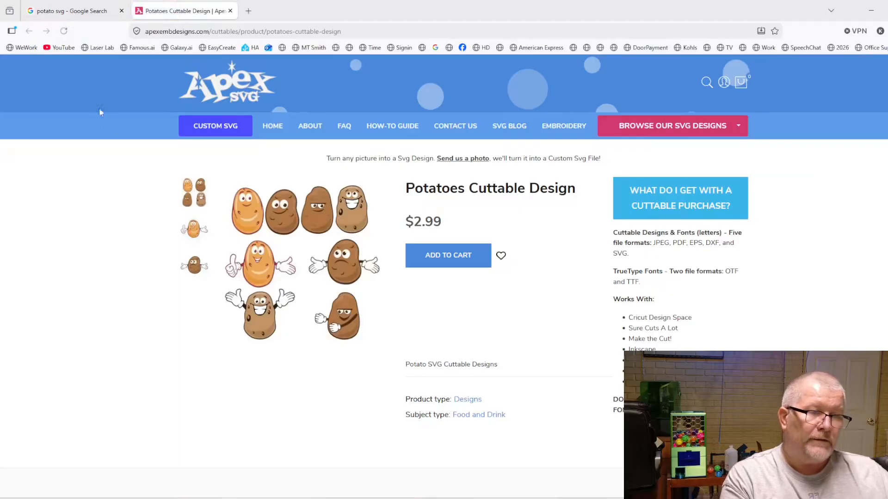
{"action": "left_click", "coordinate": [230, 11]}
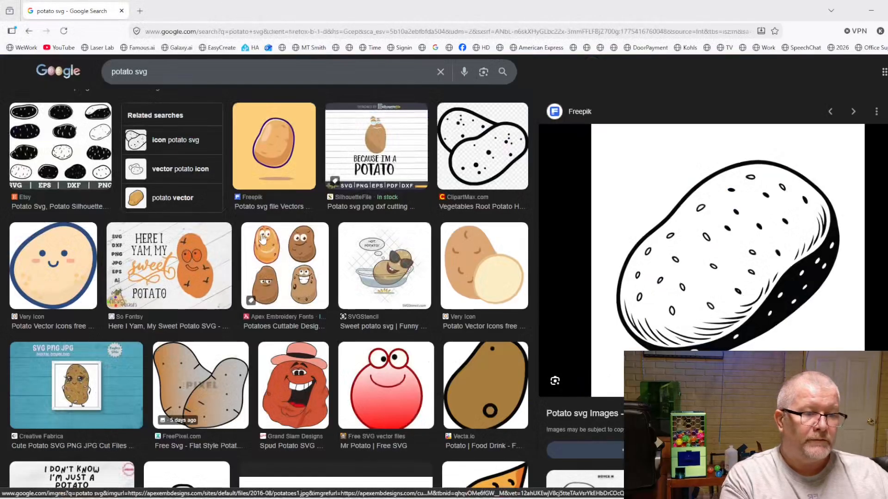
{"action": "scroll", "coordinate": [262, 238], "scroll_direction": "down", "scroll_amount": 5}
{"action": "scroll", "coordinate": [262, 238], "scroll_direction": "down", "scroll_amount": 10}
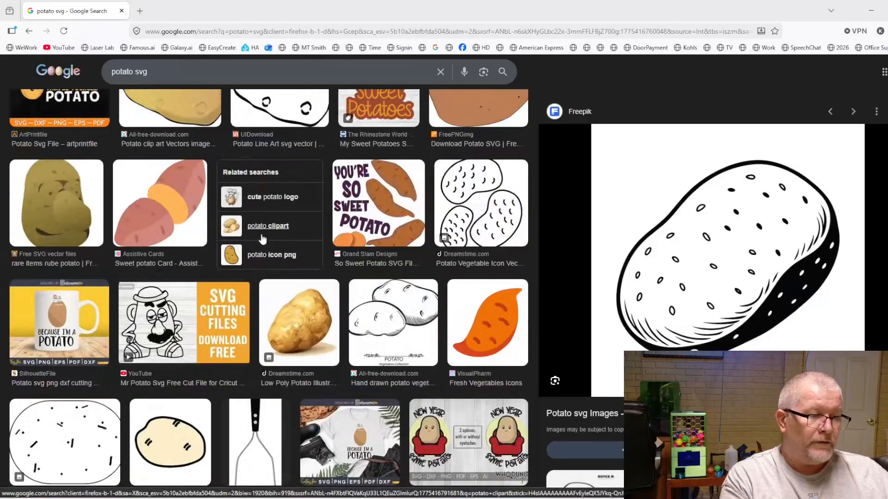
{"action": "scroll", "coordinate": [262, 239], "scroll_direction": "down", "scroll_amount": 8}
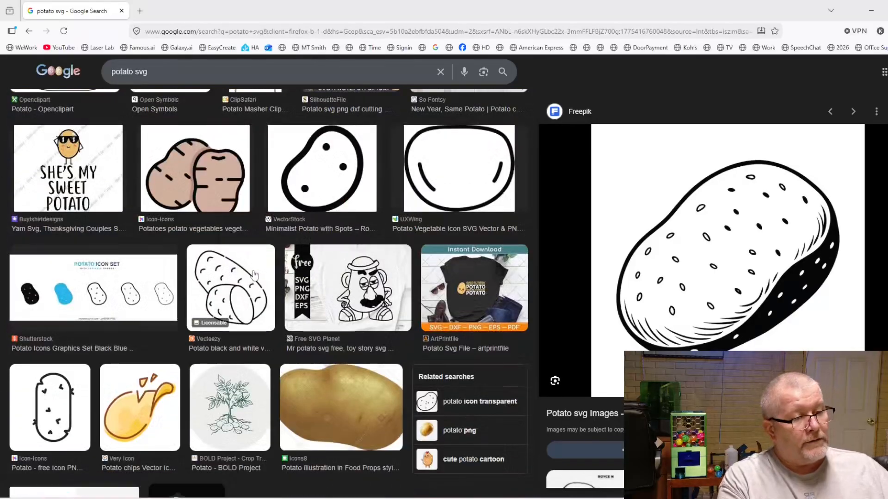
{"action": "scroll", "coordinate": [346, 341], "scroll_direction": "down", "scroll_amount": 10}
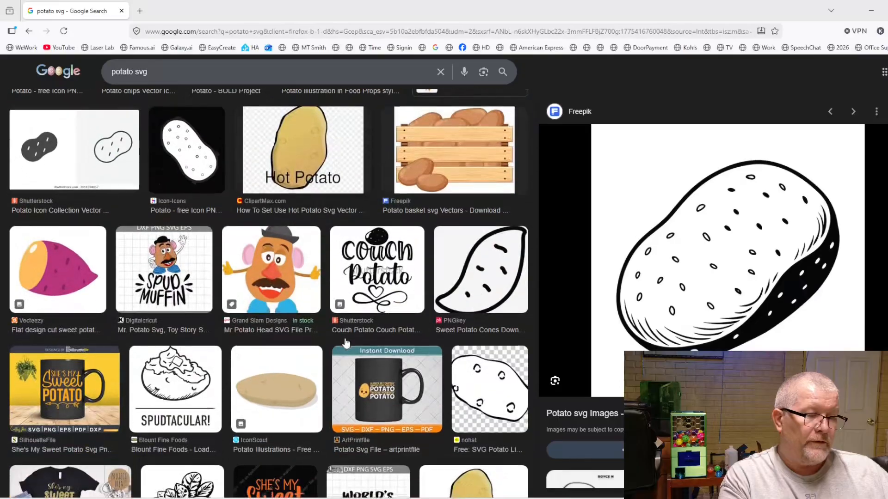
{"action": "scroll", "coordinate": [746, 339], "scroll_direction": "down", "scroll_amount": 5}
Copy Freepik's walking cartoon potato image from the search results and paste it into the stake project in LightBurn
{"action": "scroll", "coordinate": [747, 339], "scroll_direction": "up", "scroll_amount": 5}
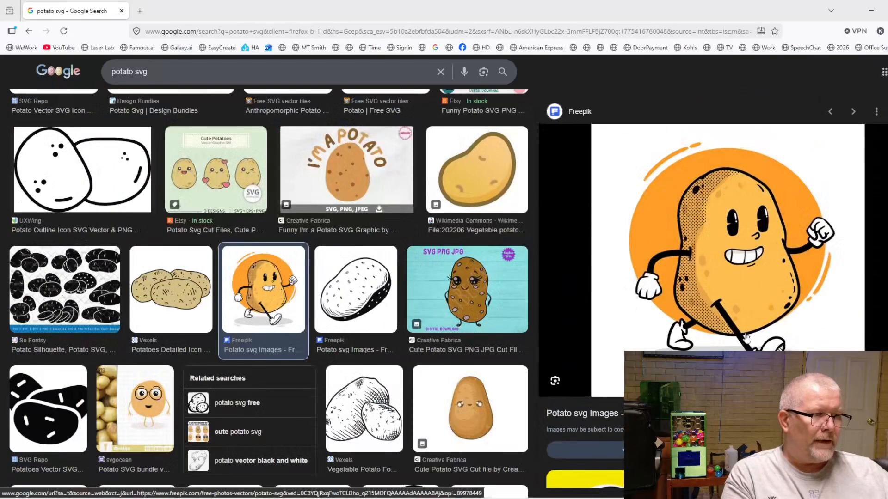
{"action": "right_click", "coordinate": [740, 190]}
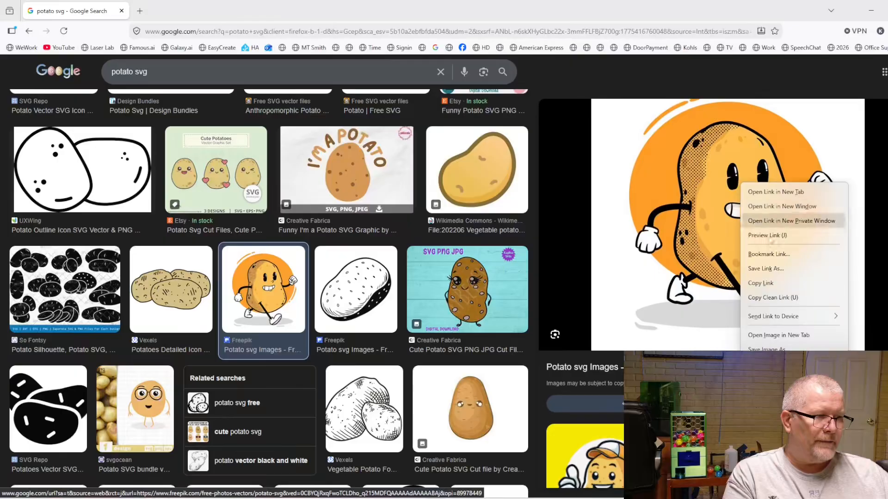
{"action": "left_click", "coordinate": [766, 365]}
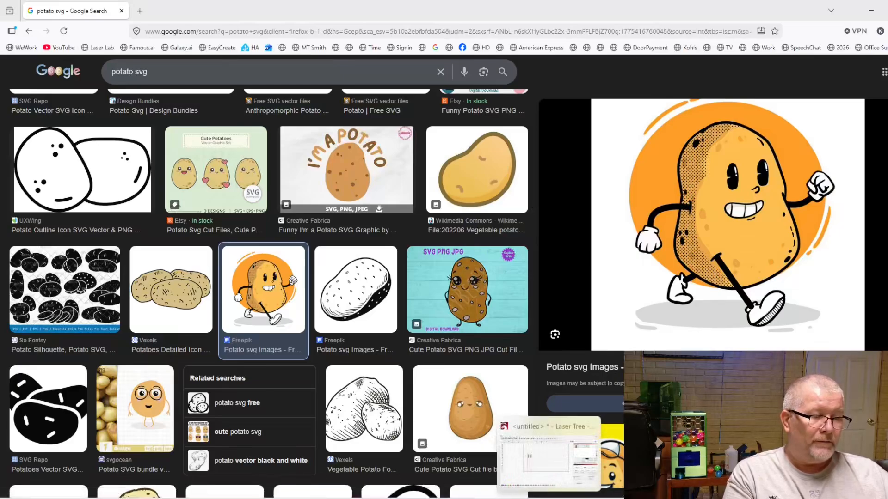
{"action": "left_click", "coordinate": [550, 498]}
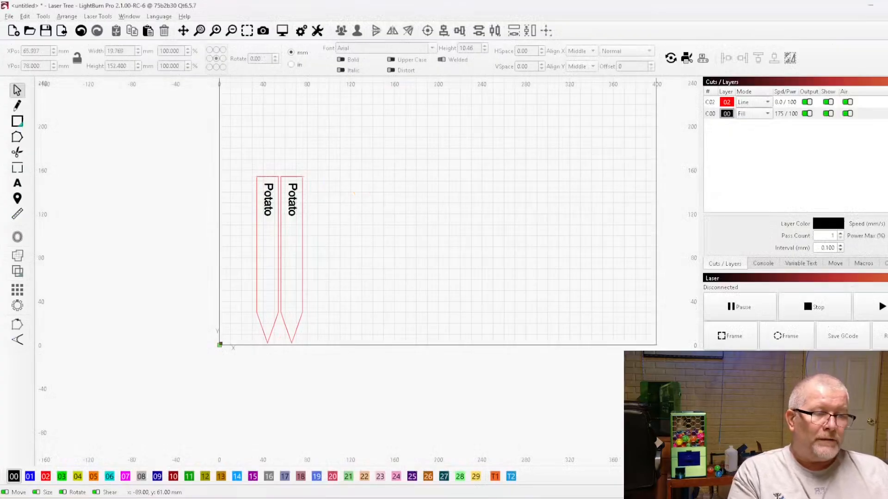
{"action": "key", "text": "ctrl+v"}
Trace the pasted potato image with a threshold of 128, ignore-less-than 2, smoothness 1.000 and optimize 0.2
{"action": "left_click", "coordinate": [447, 223]}
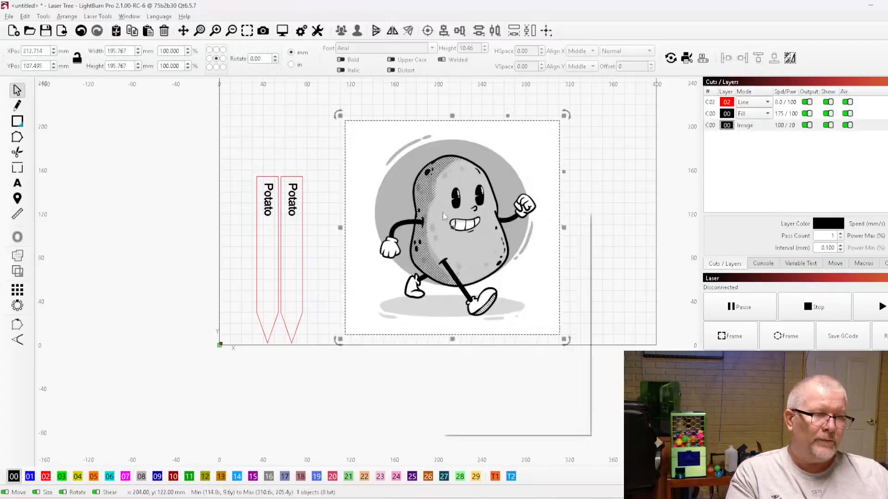
{"action": "right_click", "coordinate": [447, 224]}
{"action": "left_click", "coordinate": [478, 392]}
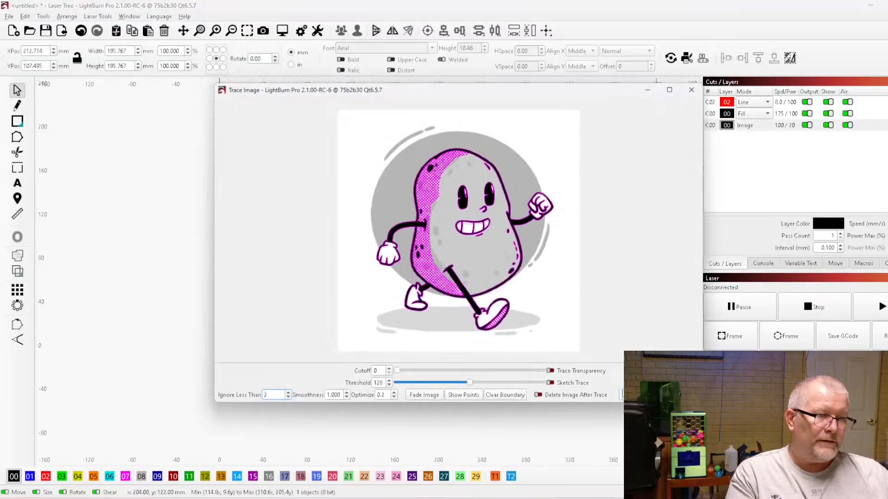
{"action": "key", "text": "Return"}
Move the traced potato well clear of the source image and the work area, and ungroup its shapes
{"action": "scroll", "coordinate": [556, 316], "scroll_direction": "down", "scroll_amount": 4}
{"action": "mouse_move", "coordinate": [525, 280]}
{"action": "left_mouse_down"}
{"action": "mouse_move", "coordinate": [469, 283]}
{"action": "mouse_move", "coordinate": [303, 262]}
{"action": "left_mouse_up"}
{"action": "scroll", "coordinate": [290, 264], "scroll_direction": "up", "scroll_amount": 5}
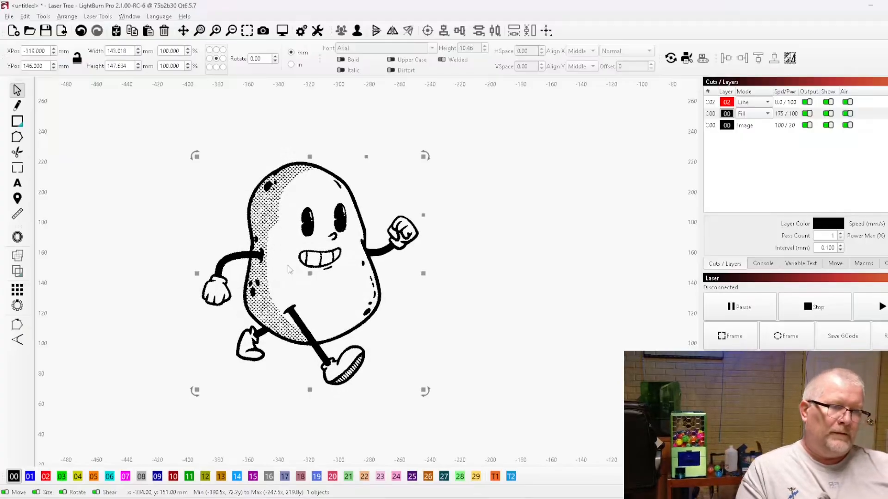
{"action": "left_click", "coordinate": [357, 32]}
{"action": "left_click", "coordinate": [247, 235]}
{"action": "scroll", "coordinate": [247, 226], "scroll_direction": "up", "scroll_amount": 7}
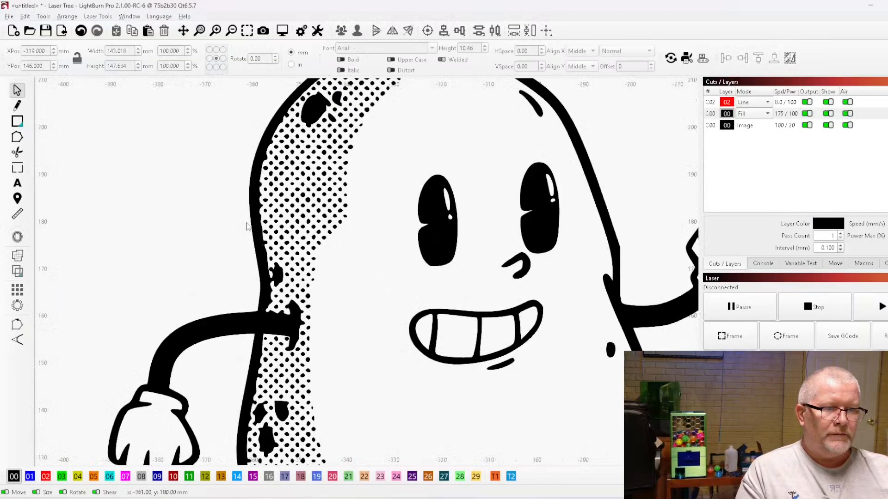
{"action": "left_click_drag", "start_coordinate": [252, 225], "coordinate": [198, 197]}
{"action": "scroll", "coordinate": [367, 238], "scroll_direction": "down", "scroll_amount": 5}
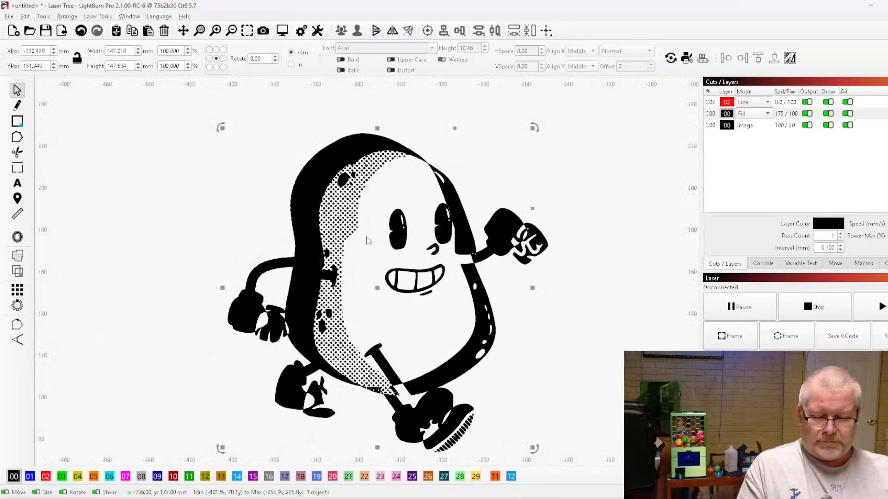
{"action": "key", "text": "ctrl+z"}
Change the black fill layer 00 to Line mode so the traced shapes are drawn as outlines
{"action": "left_click", "coordinate": [752, 114]}
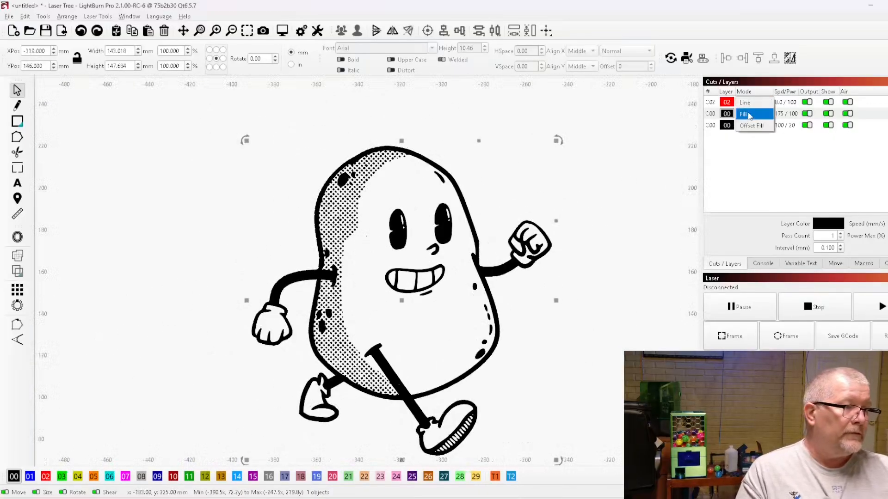
{"action": "left_click", "coordinate": [749, 101]}
{"action": "left_click", "coordinate": [354, 242]}
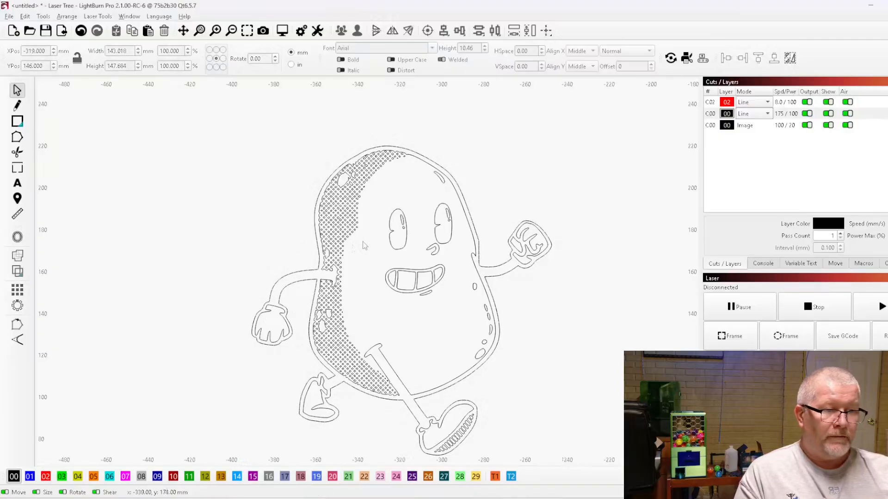
Delete the small kidney-shaped spot among the potato's shading dots together with all shapes smaller than it
{"action": "left_click_drag", "start_coordinate": [362, 241], "coordinate": [337, 219]}
{"action": "scroll", "coordinate": [362, 202], "scroll_direction": "up", "scroll_amount": 5}
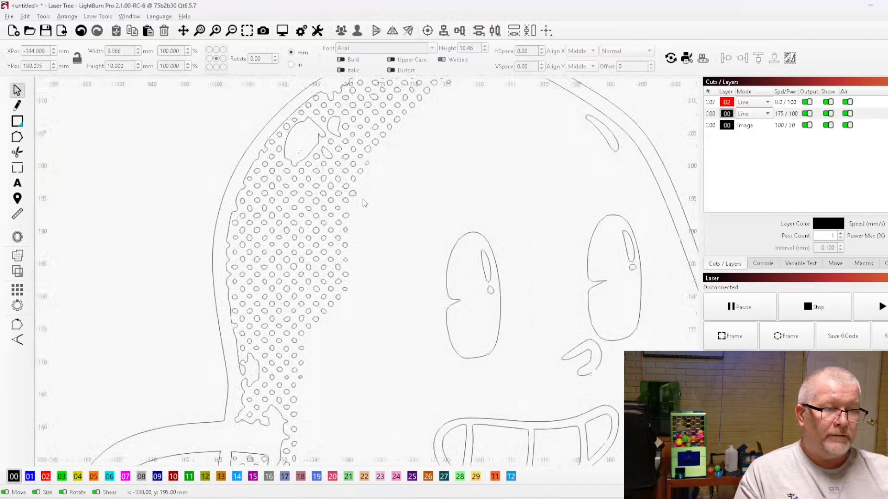
{"action": "scroll", "coordinate": [355, 233], "scroll_direction": "down", "scroll_amount": 4}
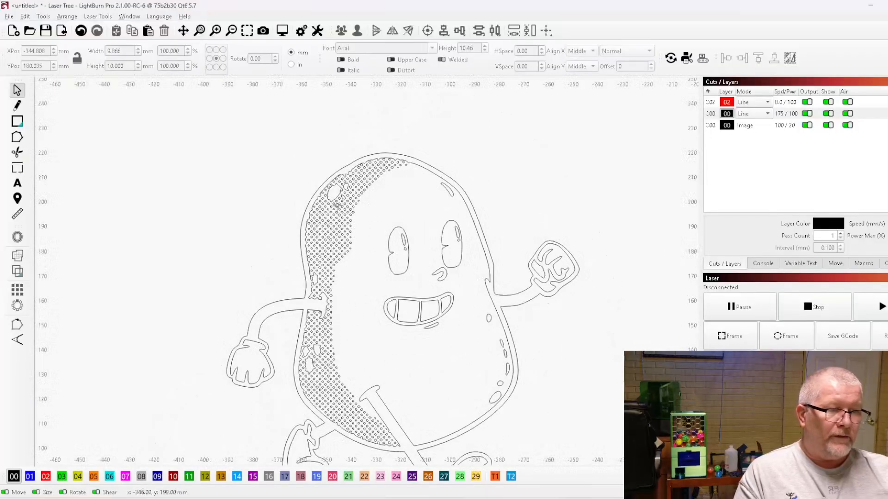
{"action": "scroll", "coordinate": [340, 206], "scroll_direction": "up", "scroll_amount": 8}
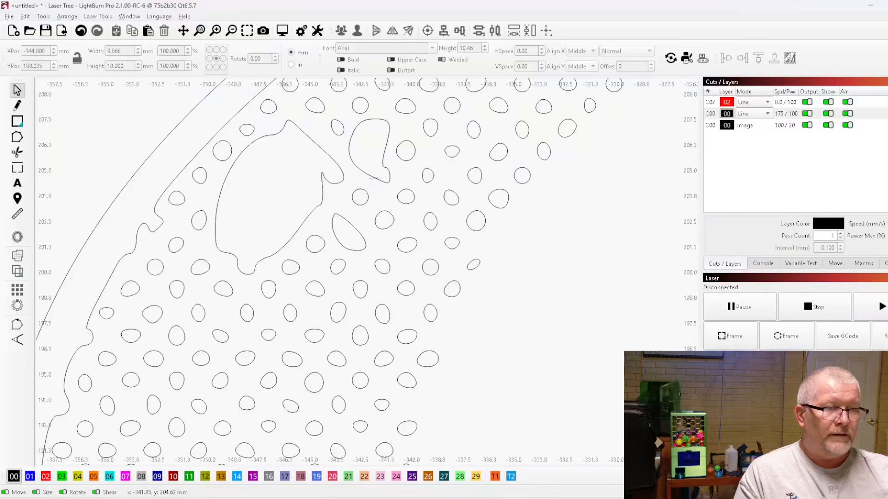
{"action": "left_click", "coordinate": [370, 176]}
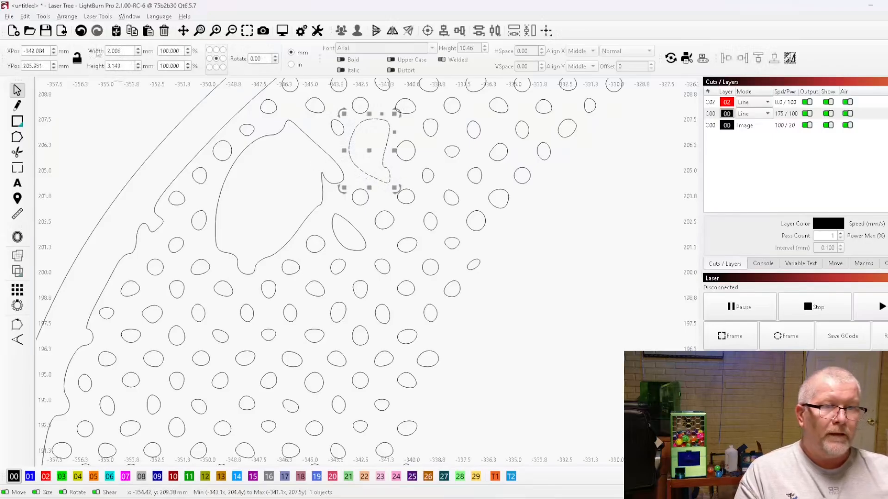
{"action": "left_click", "coordinate": [25, 17]}
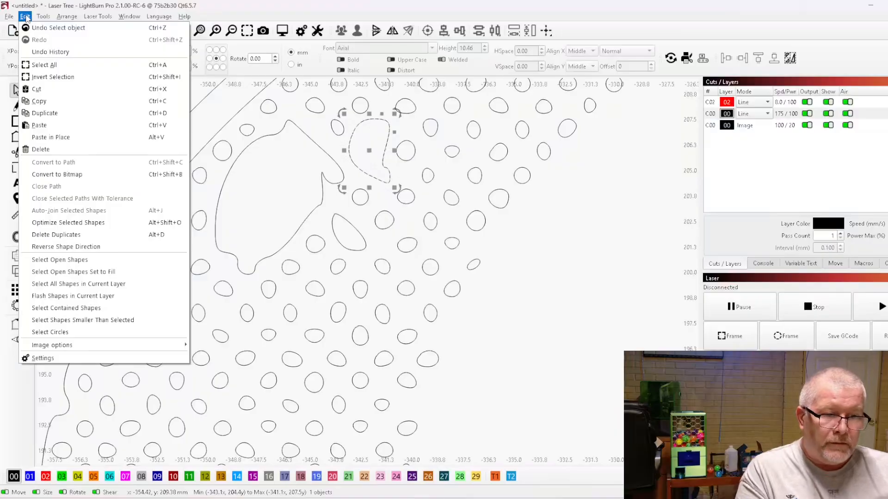
{"action": "left_click", "coordinate": [63, 320]}
{"action": "key", "text": "Delete"}
{"action": "scroll", "coordinate": [180, 219], "scroll_direction": "down", "scroll_amount": 10}
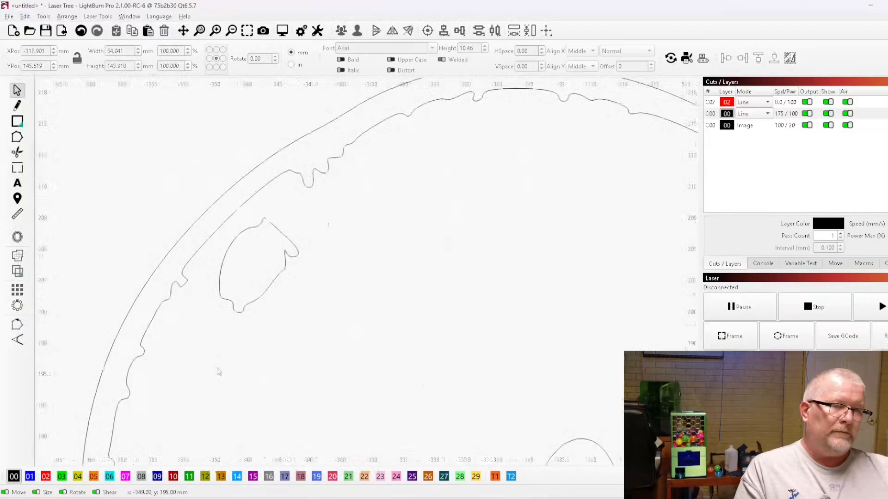
Delete the larger spot near the potato's upper-left edge and the inner lines of its lowered hand
{"action": "scroll", "coordinate": [320, 211], "scroll_direction": "down", "scroll_amount": 2}
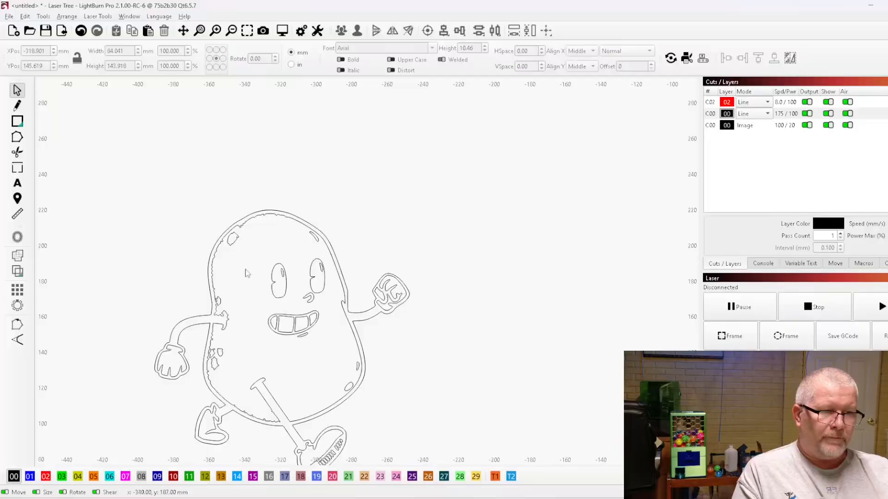
{"action": "key", "text": "ctrl+a"}
{"action": "left_click_drag", "start_coordinate": [179, 214], "coordinate": [247, 274]}
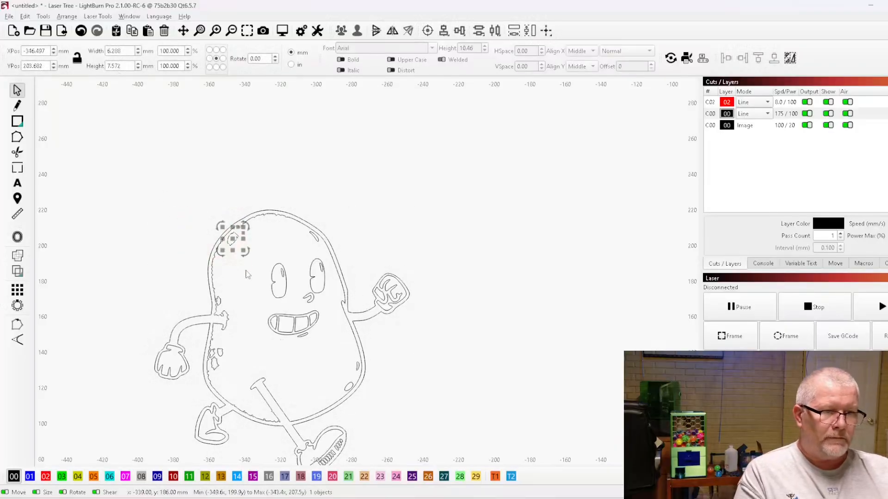
{"action": "left_click", "coordinate": [184, 295]}
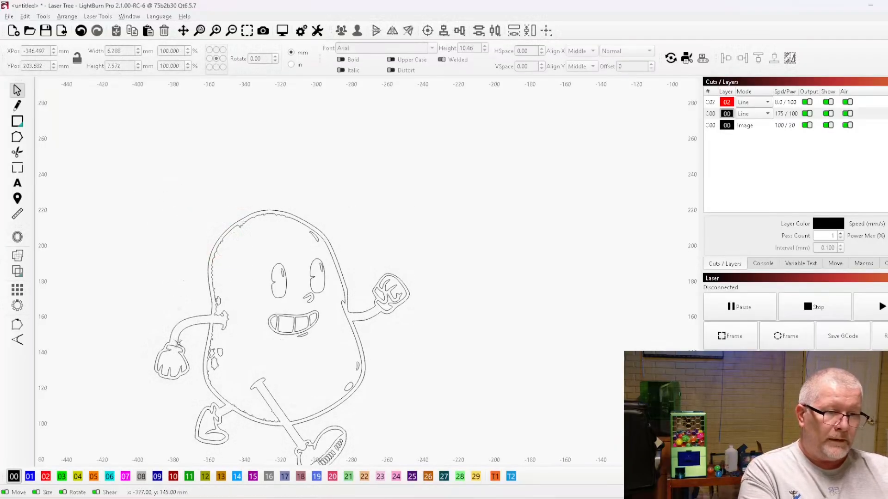
{"action": "scroll", "coordinate": [179, 343], "scroll_direction": "up", "scroll_amount": 3}
{"action": "left_click_drag", "start_coordinate": [56, 279], "coordinate": [212, 452]}
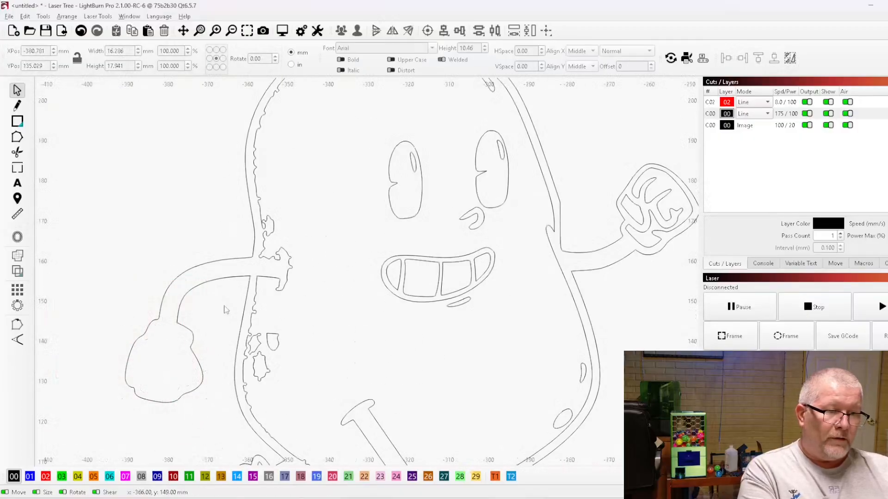
Delete the nodes that form the lowered arm and hand from the potato's outer outline
{"action": "left_click", "coordinate": [271, 279]}
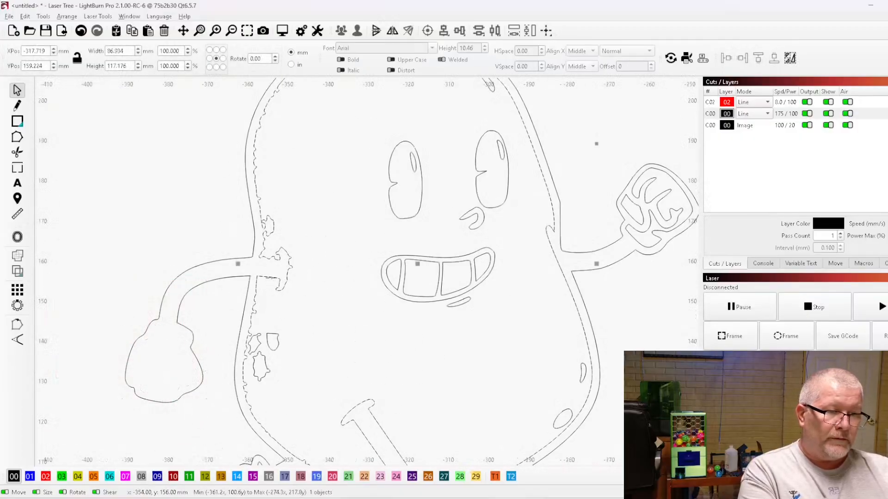
{"action": "left_click", "coordinate": [229, 294]}
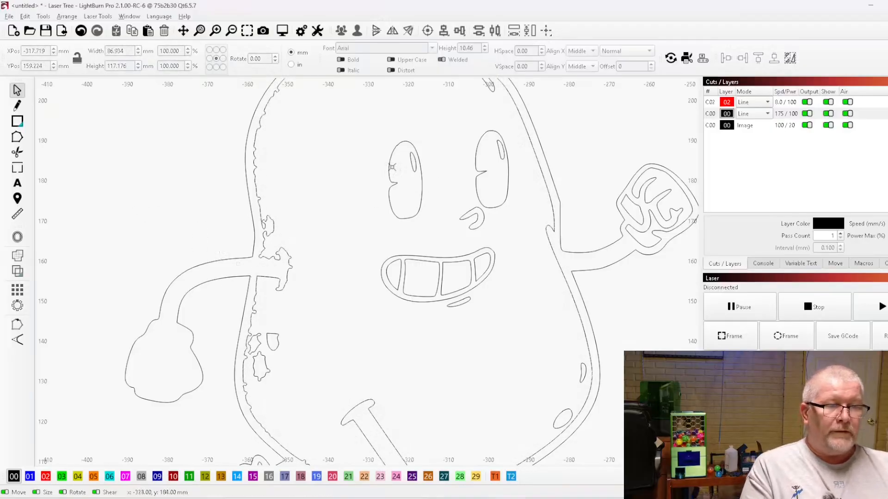
{"action": "scroll", "coordinate": [228, 295], "scroll_direction": "down", "scroll_amount": 3}
{"action": "scroll", "coordinate": [287, 224], "scroll_direction": "up", "scroll_amount": 4}
{"action": "left_click", "coordinate": [306, 245]}
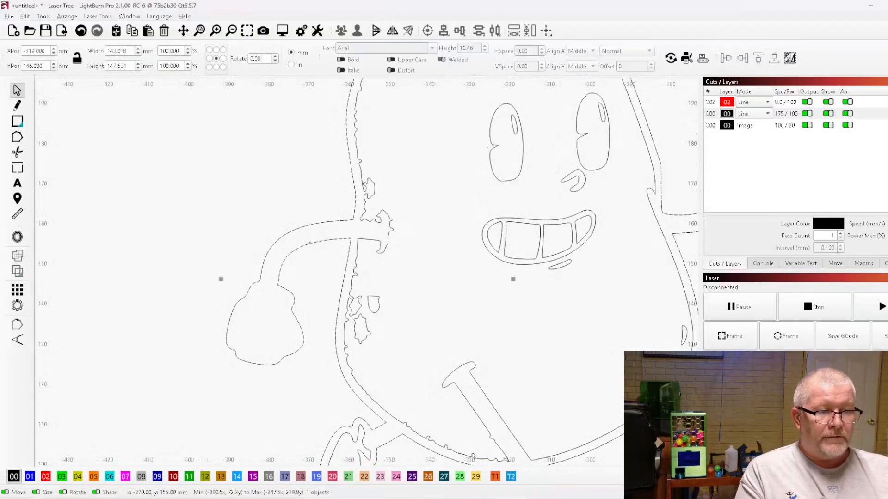
{"action": "left_click", "coordinate": [17, 136]}
{"action": "left_click_drag", "start_coordinate": [149, 172], "coordinate": [300, 422]}
{"action": "key", "text": "Delete"}
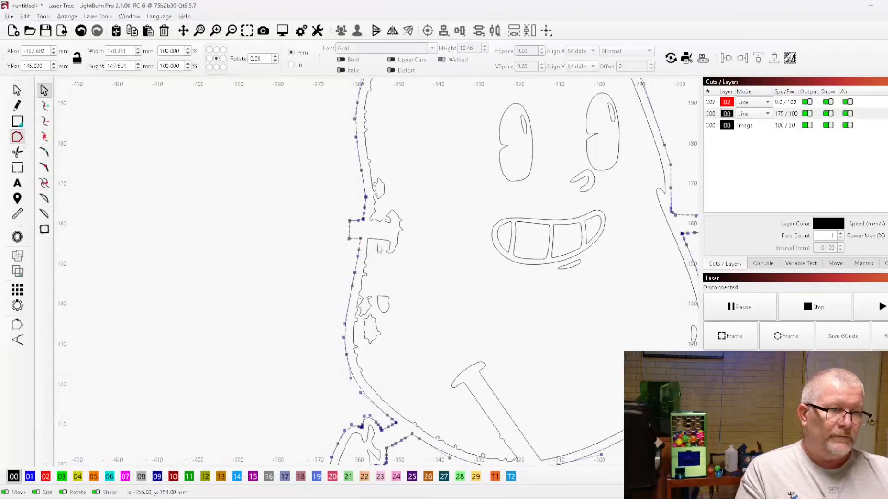
Delete the nodes of the remaining arm stub so the outer outline runs straight past the shoulder
{"action": "scroll", "coordinate": [378, 249], "scroll_direction": "up", "scroll_amount": 5}
{"action": "left_click_drag", "start_coordinate": [243, 178], "coordinate": [283, 268]}
{"action": "key", "text": "Delete"}
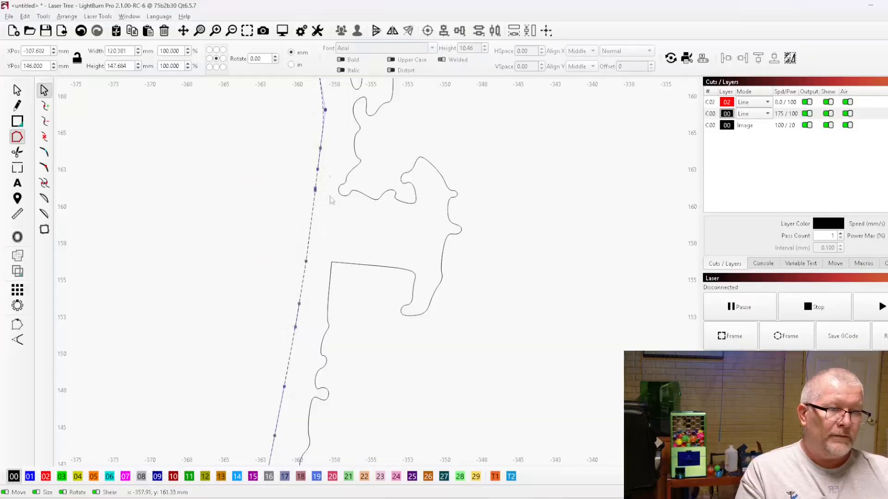
Remove the arm-shaped bulge from the potato's inner outline by deleting its nodes
{"action": "left_click", "coordinate": [383, 195]}
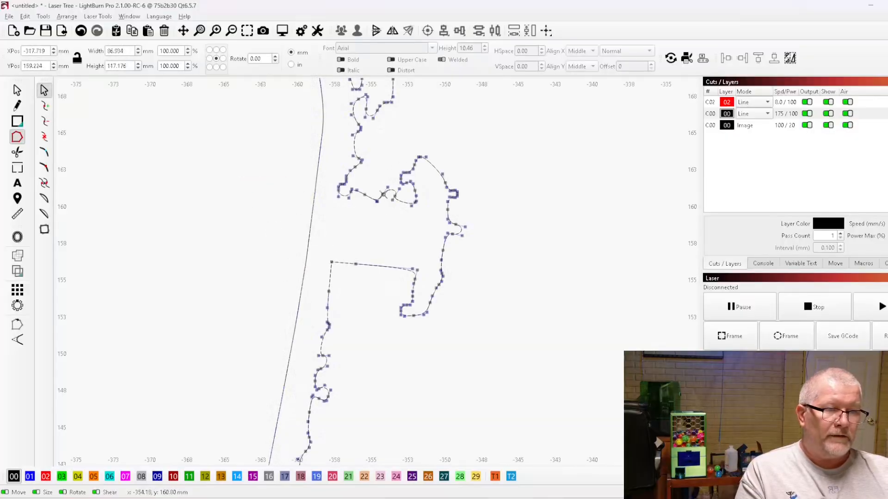
{"action": "left_click_drag", "start_coordinate": [391, 136], "coordinate": [490, 382]}
{"action": "key", "text": "Delete"}
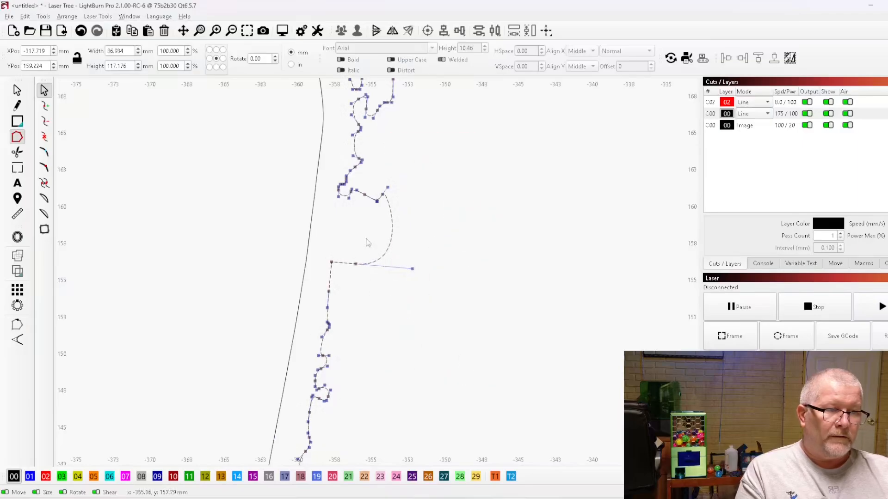
{"action": "left_click_drag", "start_coordinate": [279, 154], "coordinate": [442, 282]}
{"action": "key", "text": "Delete"}
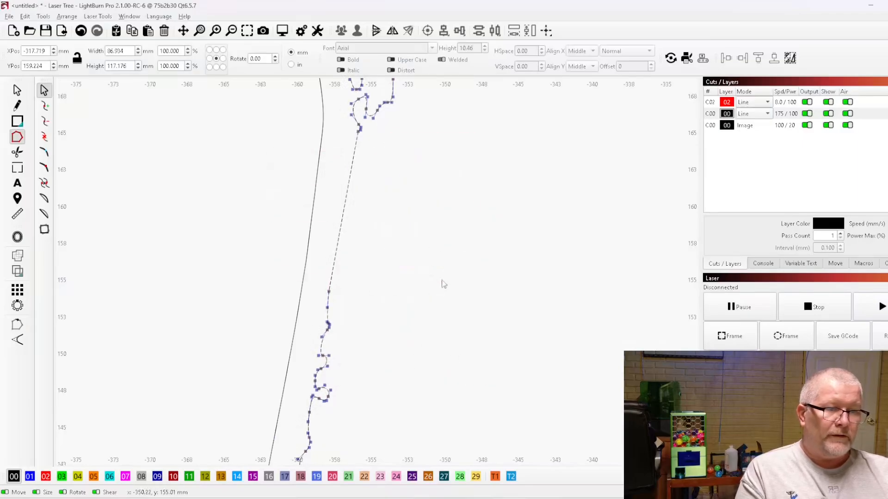
Delete the jagged nodes along the inner outline's waist and bend the new segment to follow the outer outline
{"action": "scroll", "coordinate": [308, 240], "scroll_direction": "down", "scroll_amount": 4}
{"action": "left_click_drag", "start_coordinate": [204, 131], "coordinate": [375, 292]}
{"action": "left_click_drag", "start_coordinate": [215, 121], "coordinate": [362, 299]}
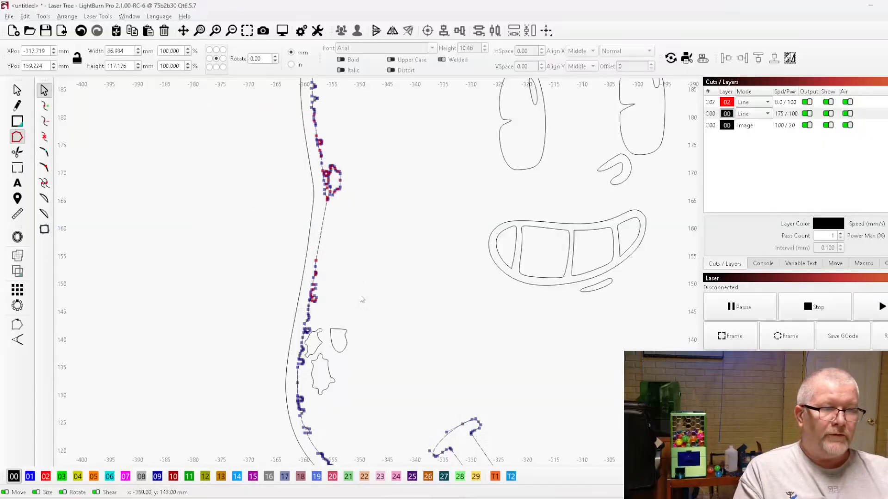
{"action": "key", "text": "Delete"}
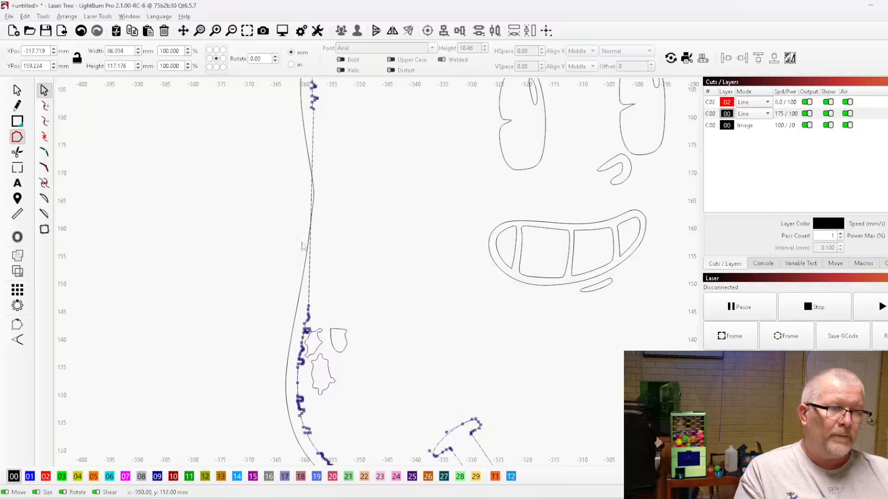
{"action": "left_click_drag", "start_coordinate": [311, 211], "coordinate": [322, 213]}
{"action": "key", "text": "Escape"}
Delete the two spots inside the potato's lower body edge on the raised-arm side and the inner details of both shoes
{"action": "scroll", "coordinate": [246, 208], "scroll_direction": "down", "scroll_amount": 4}
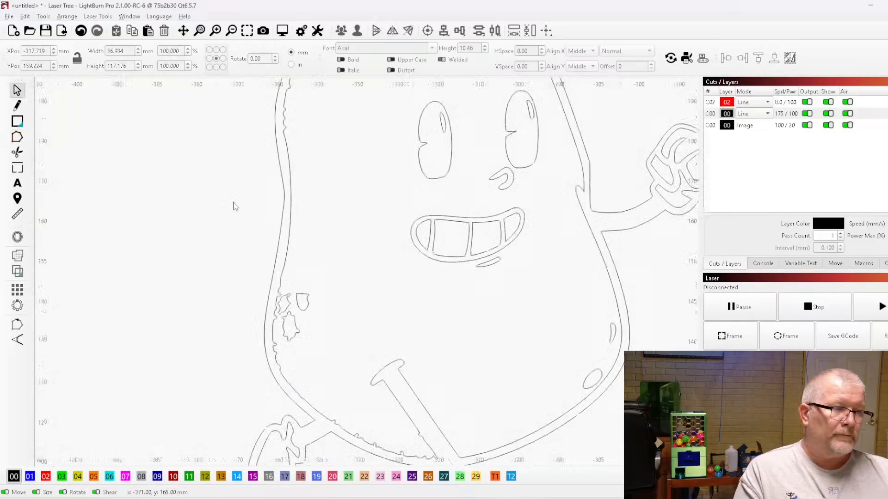
{"action": "left_click_drag", "start_coordinate": [368, 241], "coordinate": [463, 342]}
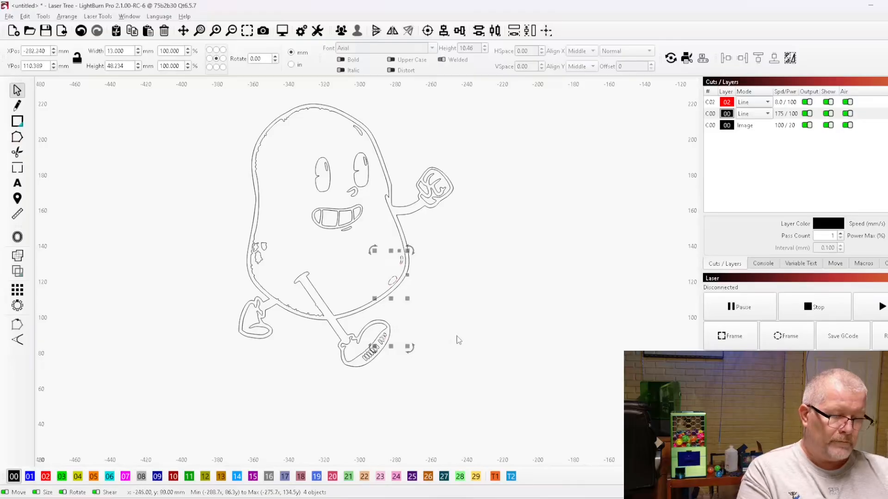
{"action": "left_click", "coordinate": [394, 271]}
{"action": "left_click_drag", "start_coordinate": [356, 238], "coordinate": [454, 318]}
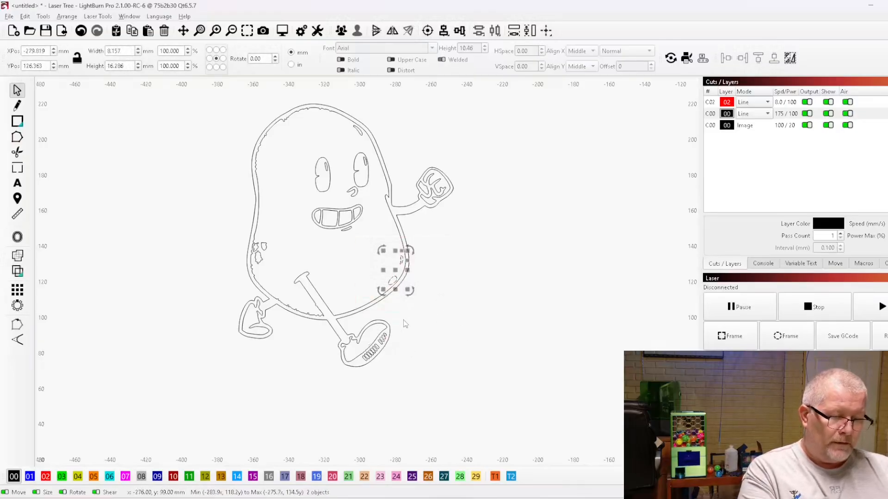
{"action": "key", "text": "Delete"}
{"action": "left_click_drag", "start_coordinate": [201, 290], "coordinate": [493, 386]}
{"action": "key", "text": "Delete"}
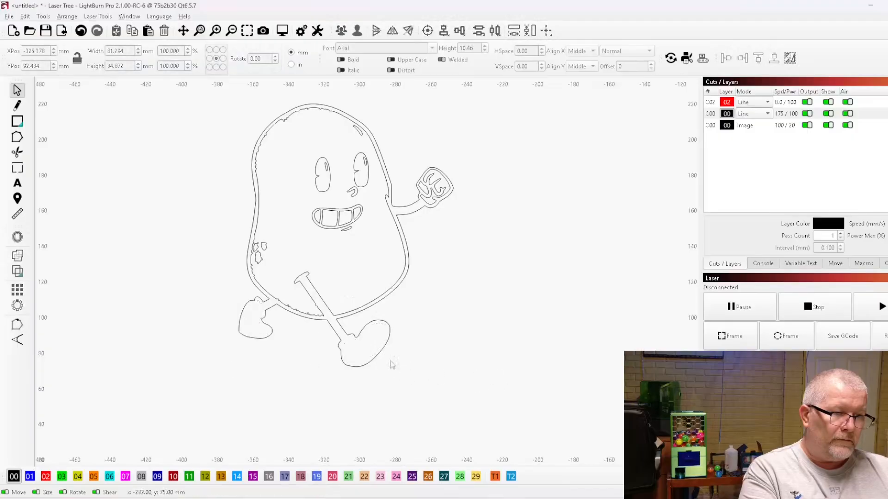
Delete the small jagged spots inside the body edge above the rear leg
{"action": "scroll", "coordinate": [269, 316], "scroll_direction": "up", "scroll_amount": 5}
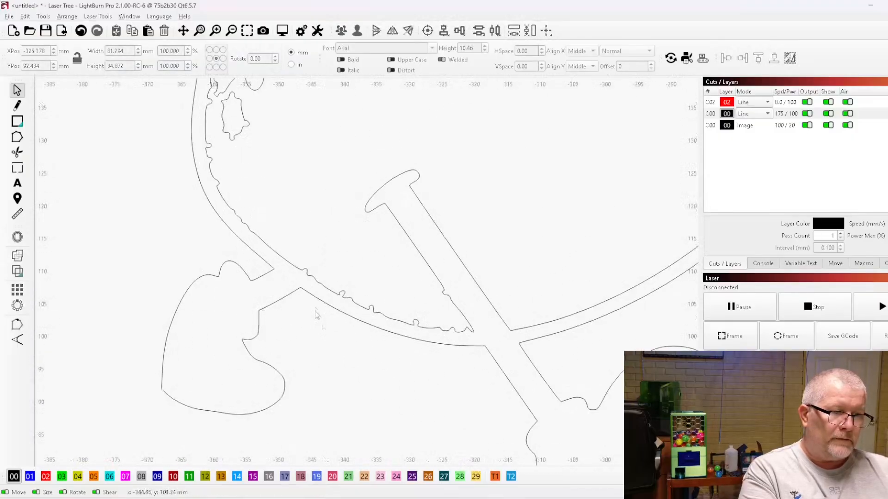
{"action": "scroll", "coordinate": [317, 315], "scroll_direction": "down", "scroll_amount": 5}
{"action": "left_click_drag", "start_coordinate": [263, 215], "coordinate": [303, 257]}
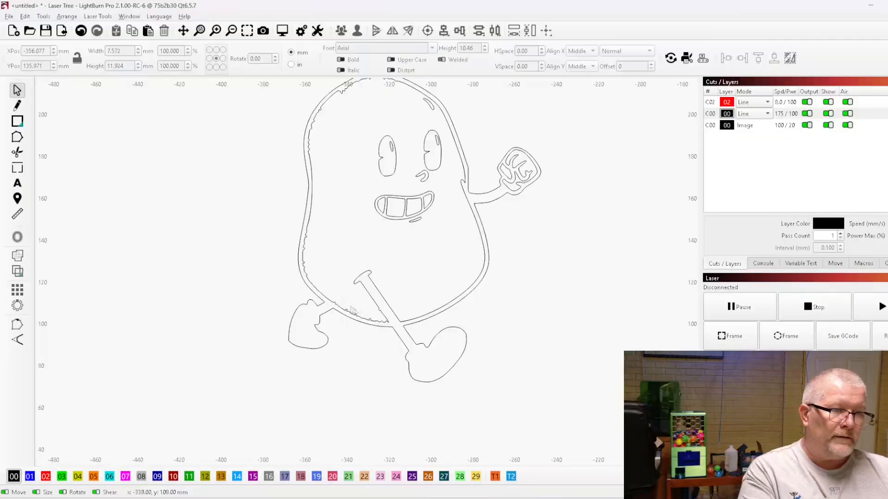
Undo the accidental shift of the outer outline and delete its rear leg and shoe nodes
{"action": "scroll", "coordinate": [304, 314], "scroll_direction": "up", "scroll_amount": 5}
{"action": "left_click", "coordinate": [301, 312]}
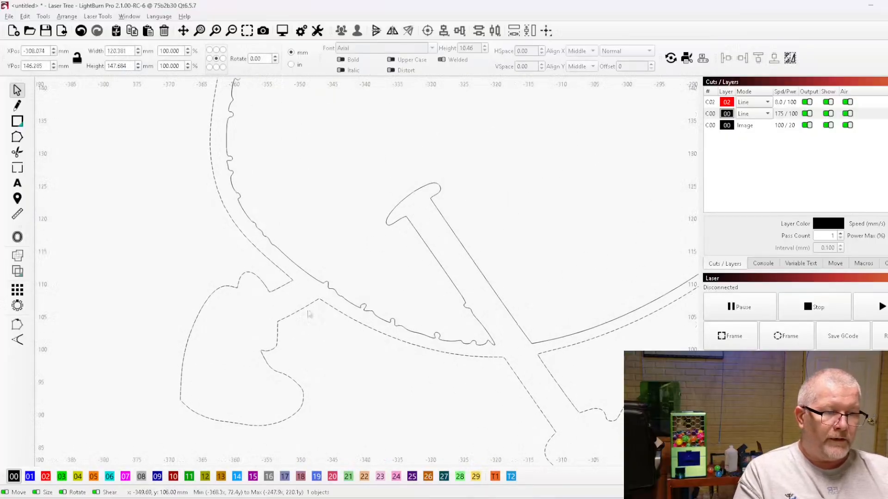
{"action": "key", "text": "ctrl+z"}
{"action": "scroll", "coordinate": [420, 196], "scroll_direction": "down", "scroll_amount": 2}
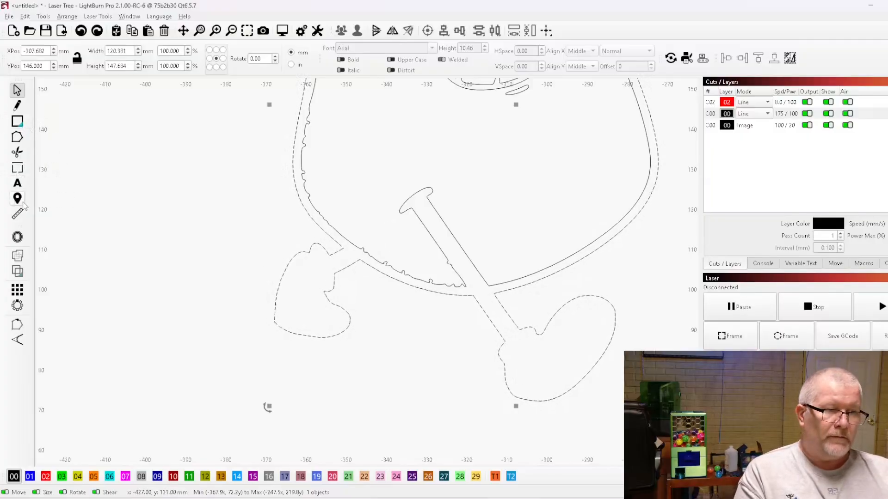
{"action": "left_click", "coordinate": [17, 137]}
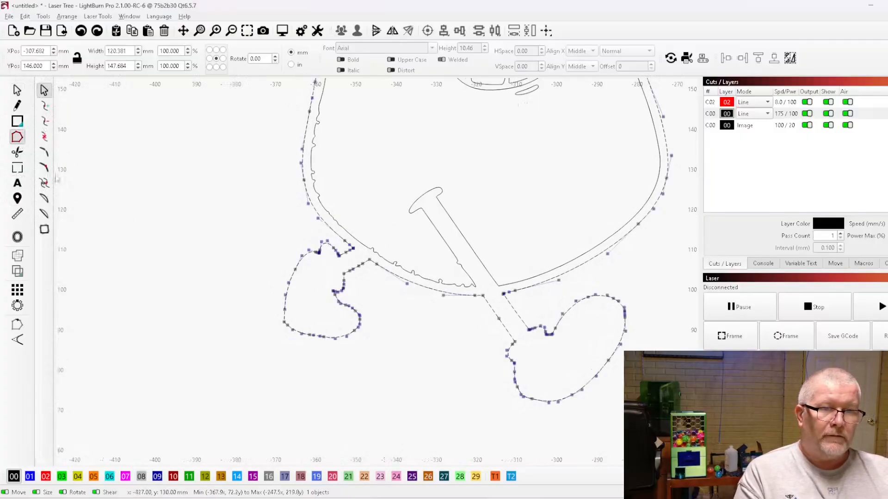
{"action": "left_click_drag", "start_coordinate": [236, 221], "coordinate": [389, 372]}
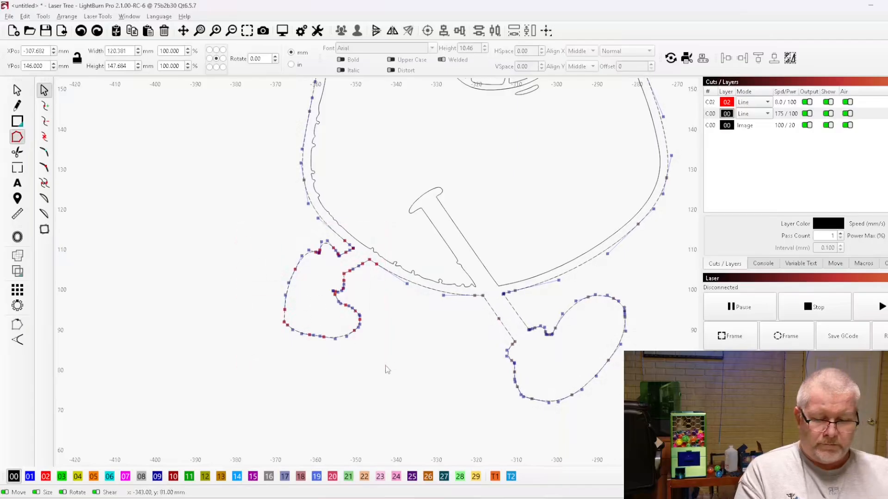
{"action": "key", "text": "Delete"}
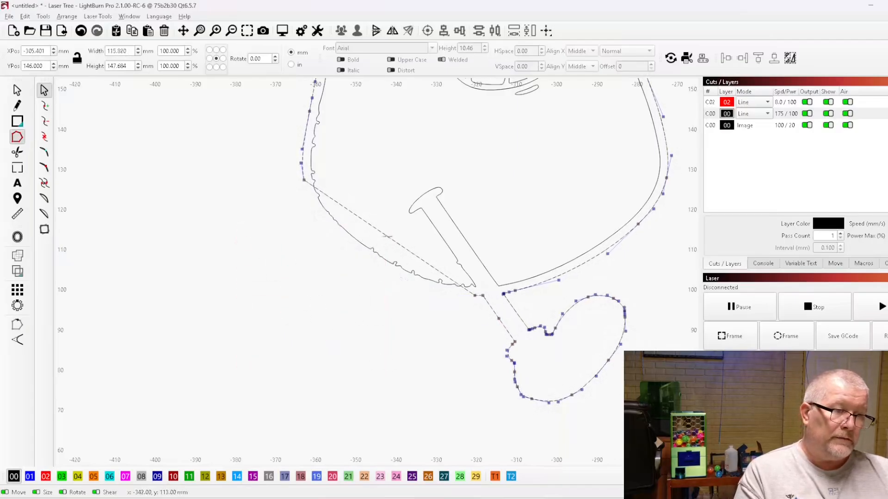
Delete the front leg and shoe nodes together with the bottom nodes of the outer outline
{"action": "left_click_drag", "start_coordinate": [387, 236], "coordinate": [455, 364]}
{"action": "scroll", "coordinate": [230, 277], "scroll_direction": "down", "scroll_amount": 3}
{"action": "key", "text": "Delete"}
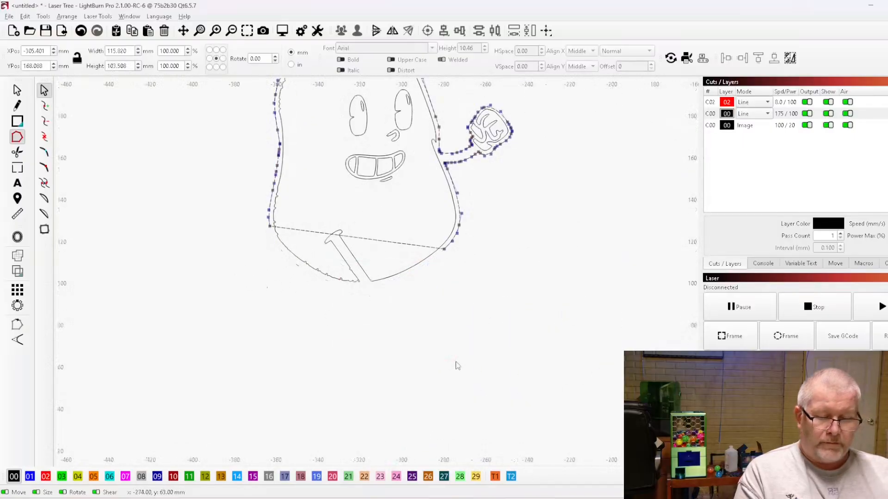
Bend the outer outline's straight bottom segment into a rounded base and adjust its curve handles to follow the inner outline
{"action": "left_click_drag", "start_coordinate": [386, 242], "coordinate": [362, 294]}
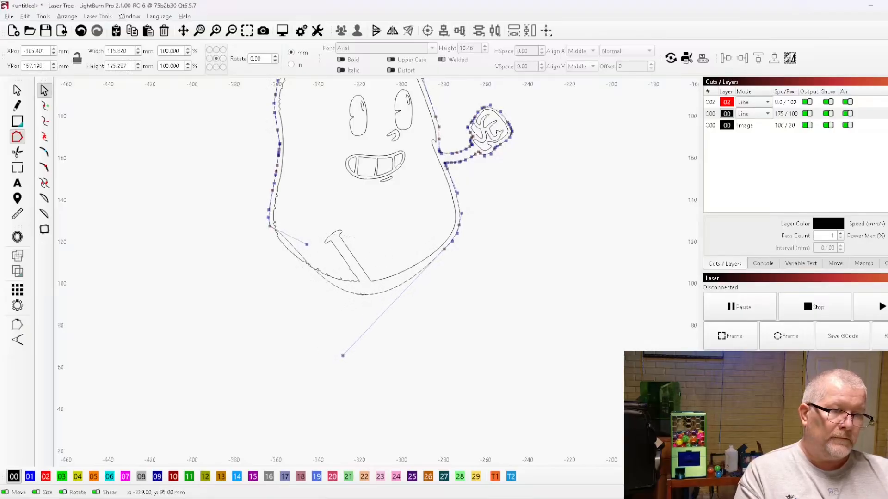
{"action": "left_click_drag", "start_coordinate": [306, 245], "coordinate": [278, 258]}
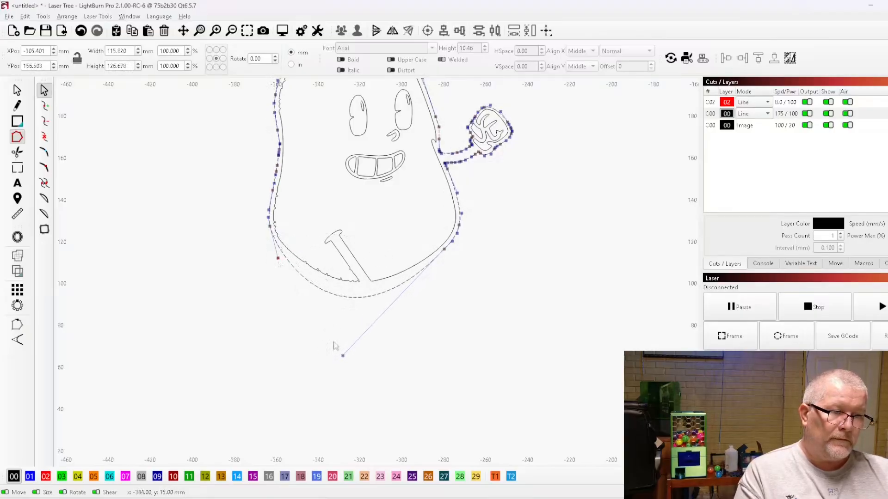
{"action": "left_click_drag", "start_coordinate": [342, 361], "coordinate": [358, 345]}
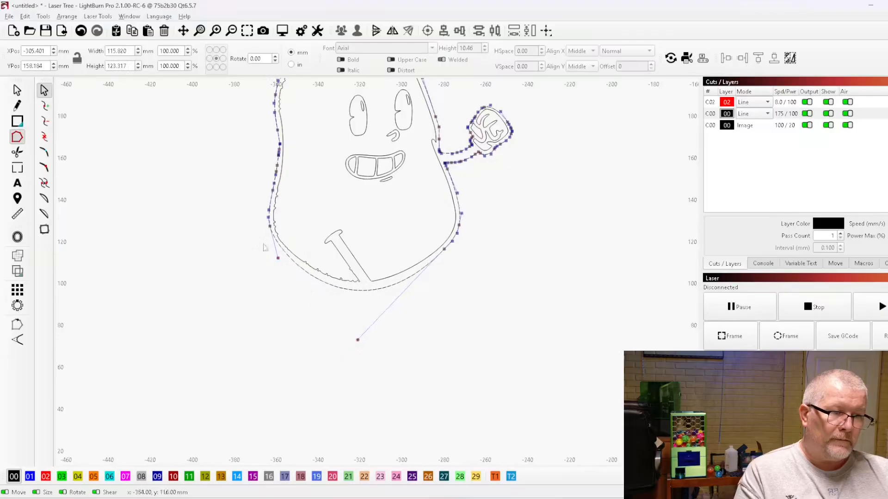
{"action": "left_click_drag", "start_coordinate": [278, 258], "coordinate": [265, 258]}
{"action": "scroll", "coordinate": [218, 283], "scroll_direction": "down", "scroll_amount": 2}
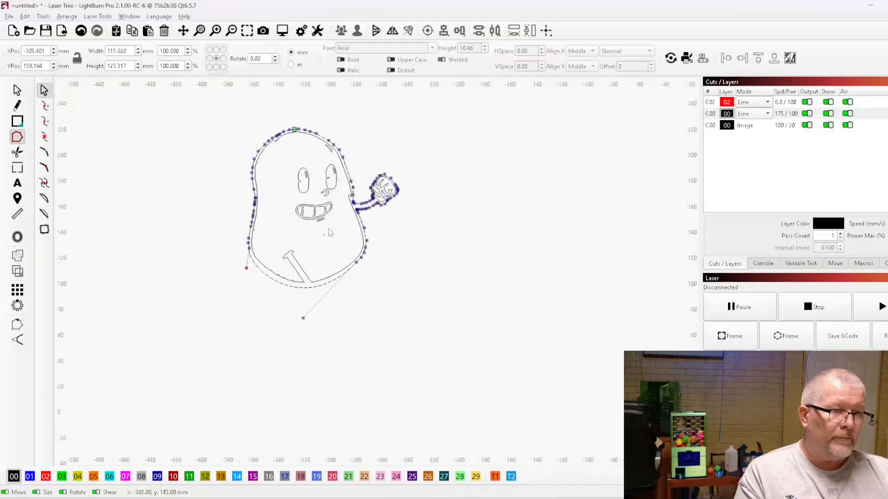
Remove the leg shape from the bottom of the potato's inner outline by deleting its nodes
{"action": "left_click", "coordinate": [360, 223]}
{"action": "left_click_drag", "start_coordinate": [281, 244], "coordinate": [332, 316]}
{"action": "key", "text": "Delete"}
{"action": "scroll", "coordinate": [303, 273], "scroll_direction": "up", "scroll_amount": 5}
{"action": "key", "text": "Delete"}
{"action": "scroll", "coordinate": [204, 351], "scroll_direction": "down", "scroll_amount": 4}
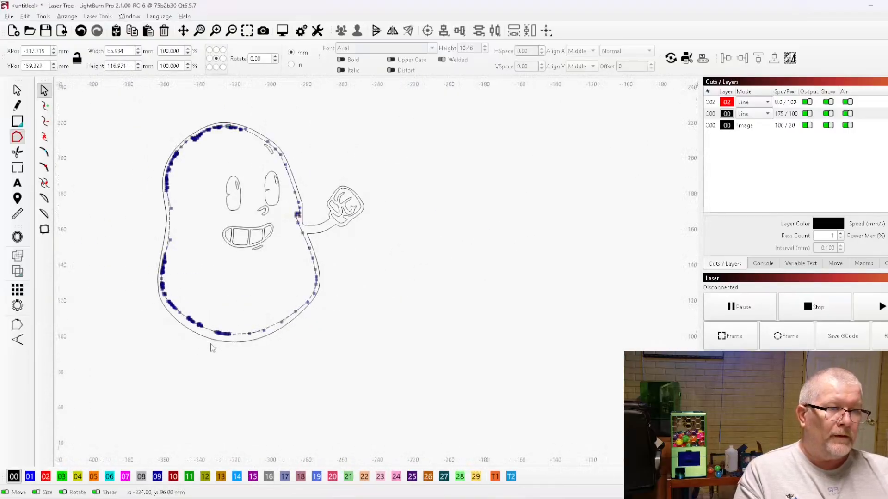
Delete the inner finger and glove lines of the raised hand
{"action": "scroll", "coordinate": [337, 196], "scroll_direction": "up", "scroll_amount": 4}
{"action": "left_click_drag", "start_coordinate": [268, 148], "coordinate": [445, 326]}
{"action": "left_click", "coordinate": [193, 249]}
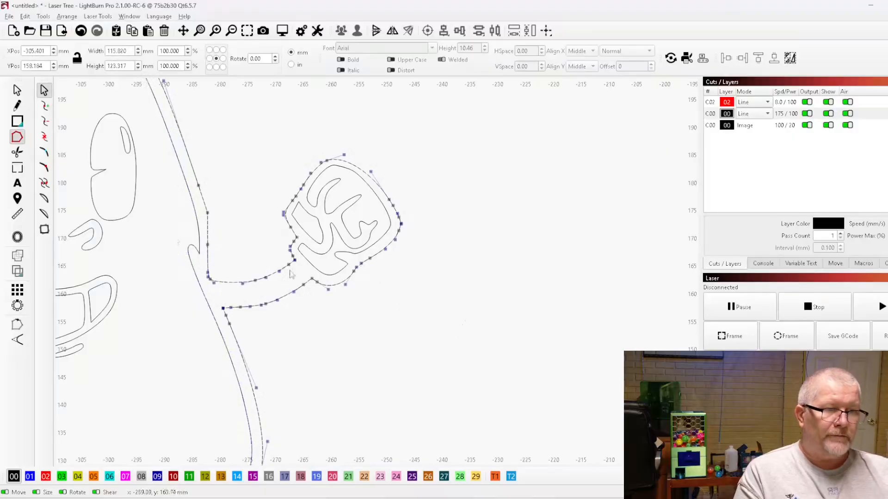
{"action": "left_click", "coordinate": [17, 90]}
{"action": "scroll", "coordinate": [491, 237], "scroll_direction": "down", "scroll_amount": 4}
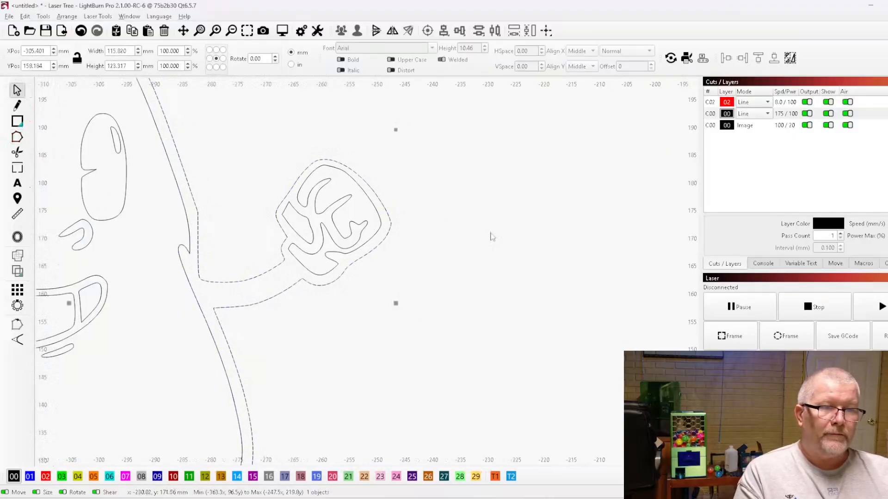
{"action": "left_click_drag", "start_coordinate": [391, 192], "coordinate": [489, 291]}
{"action": "key", "text": "Delete"}
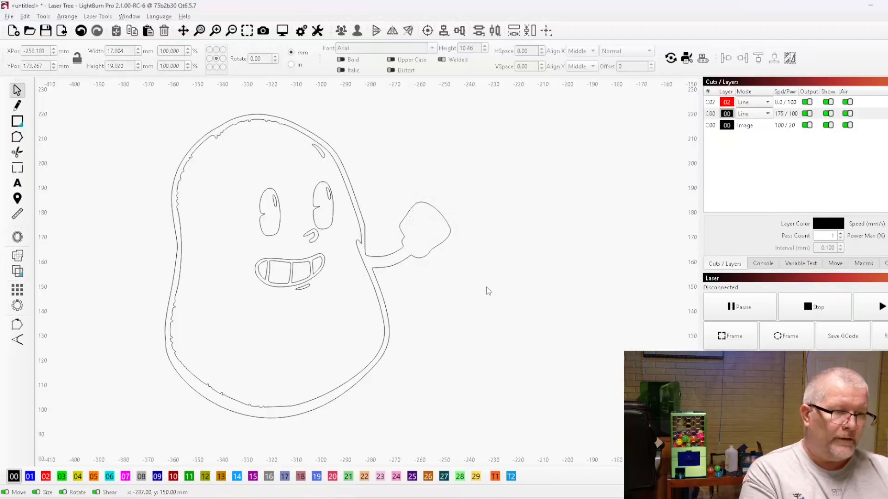
Delete the nodes that form the raised arm and hand from the potato's outer outline
{"action": "left_click", "coordinate": [410, 248]}
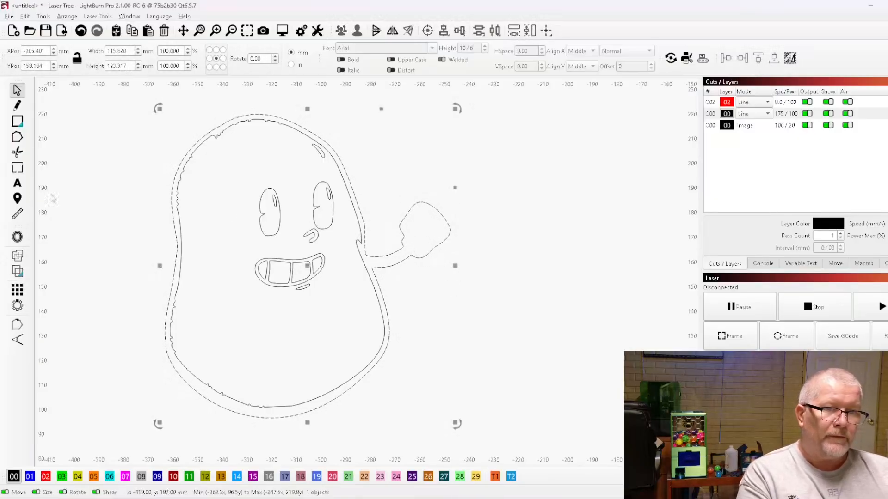
{"action": "left_click", "coordinate": [17, 137]}
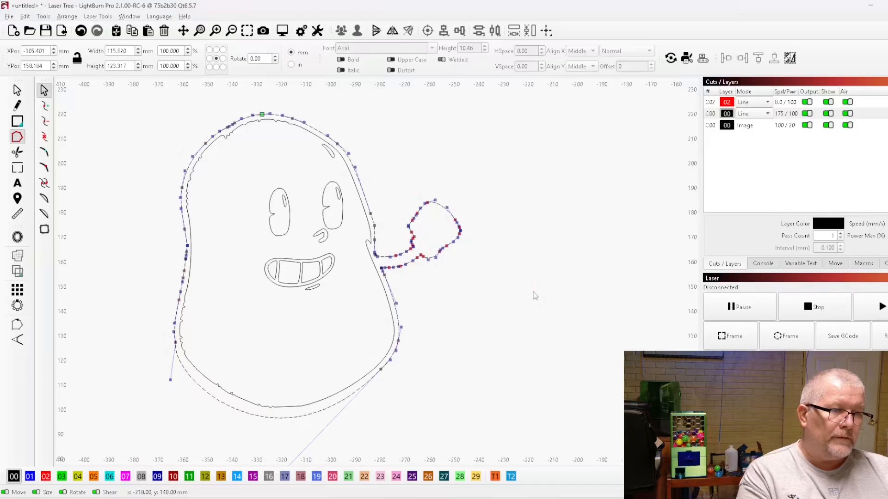
{"action": "key", "text": "Delete"}
Undo the last node deletion where the raised arm joined the outer outline
{"action": "scroll", "coordinate": [342, 240], "scroll_direction": "up", "scroll_amount": 4}
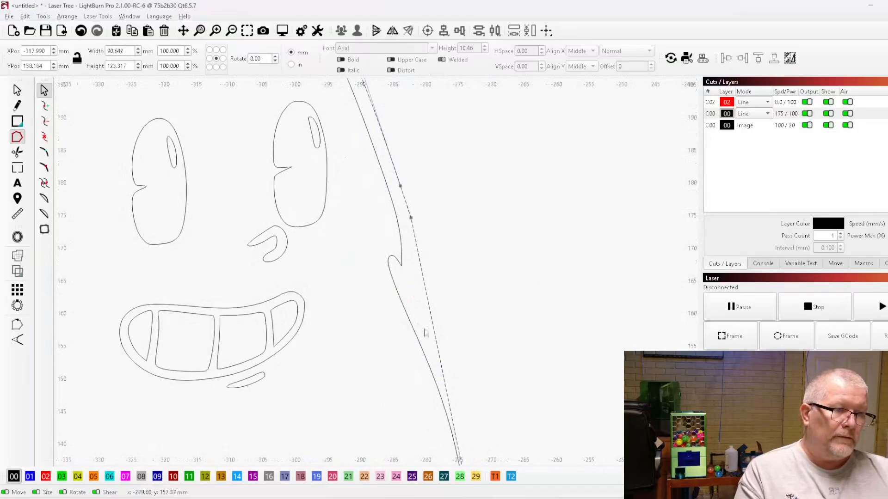
{"action": "key", "text": "ctrl+z"}
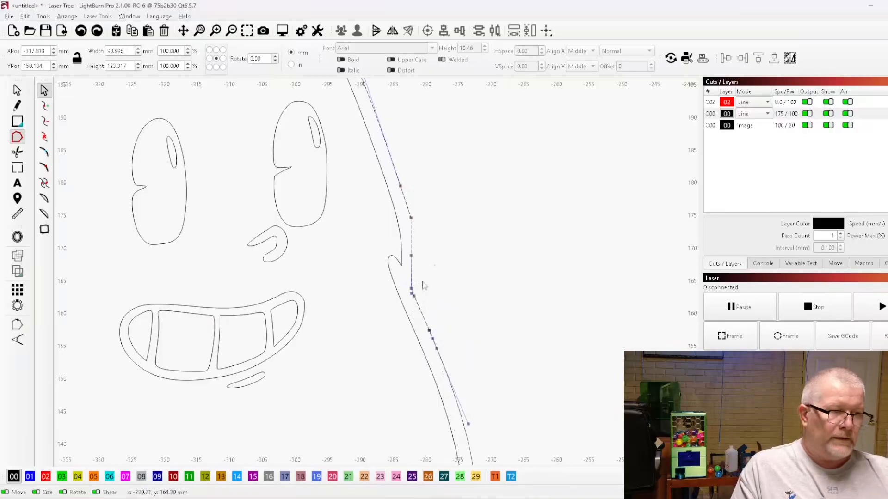
{"action": "scroll", "coordinate": [465, 248], "scroll_direction": "down", "scroll_amount": 3}
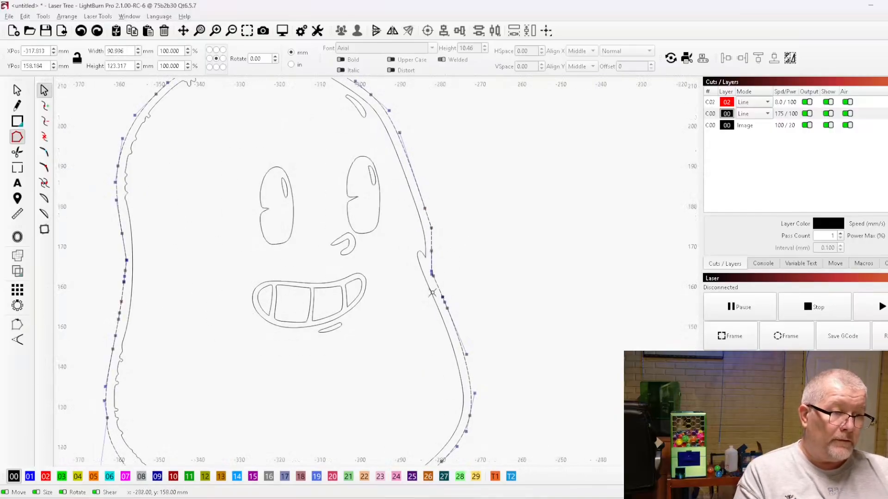
Delete the leftover arm-joint nodes on the right side of the potato's inner outline and the adjacent corner node of its outer outline
{"action": "left_click", "coordinate": [432, 293]}
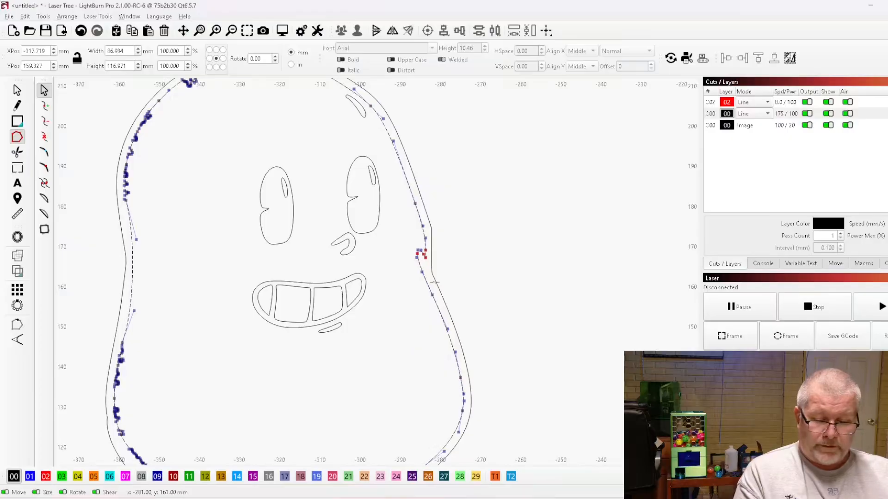
{"action": "left_click_drag", "start_coordinate": [425, 249], "coordinate": [418, 251]}
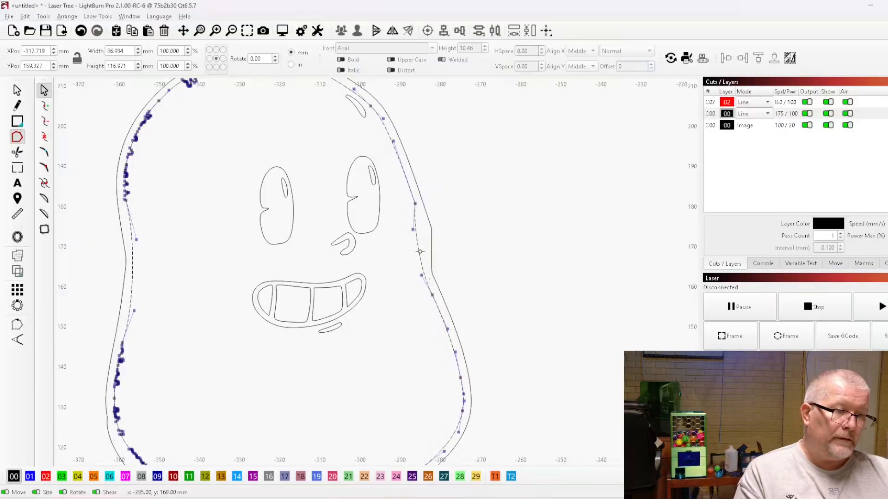
{"action": "left_click", "coordinate": [432, 227]}
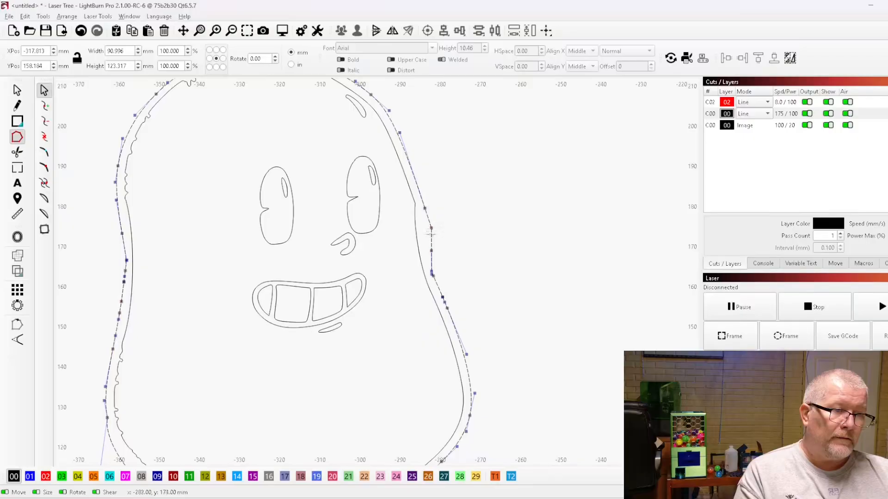
{"action": "scroll", "coordinate": [430, 227], "scroll_direction": "up", "scroll_amount": 5}
{"action": "left_click_drag", "start_coordinate": [364, 148], "coordinate": [490, 270]}
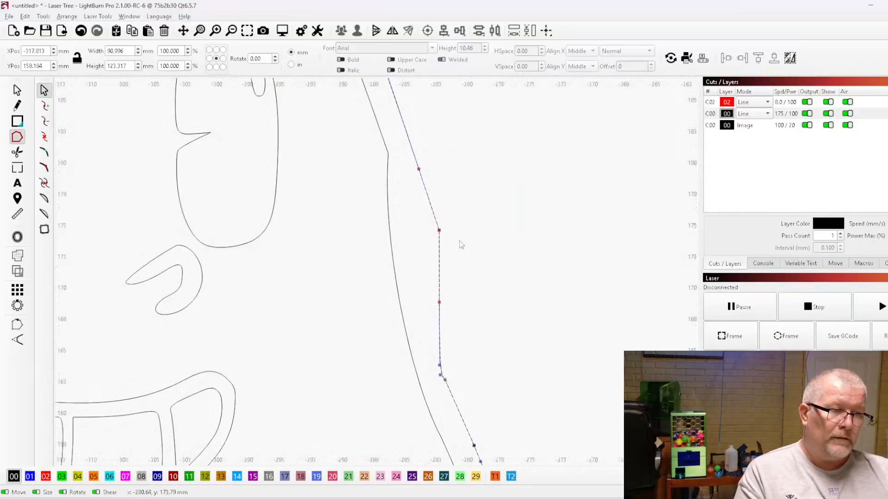
{"action": "key", "text": "Delete"}
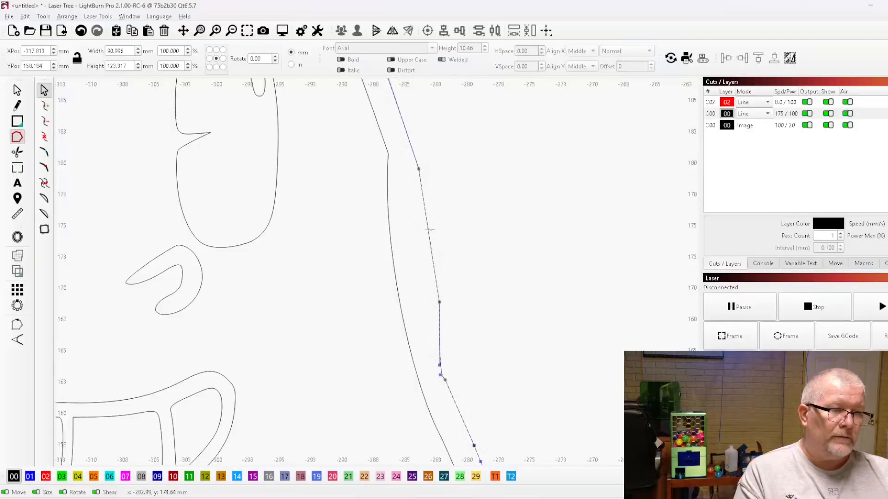
{"action": "left_click_drag", "start_coordinate": [429, 229], "coordinate": [431, 235]}
{"action": "scroll", "coordinate": [435, 213], "scroll_direction": "down", "scroll_amount": 4}
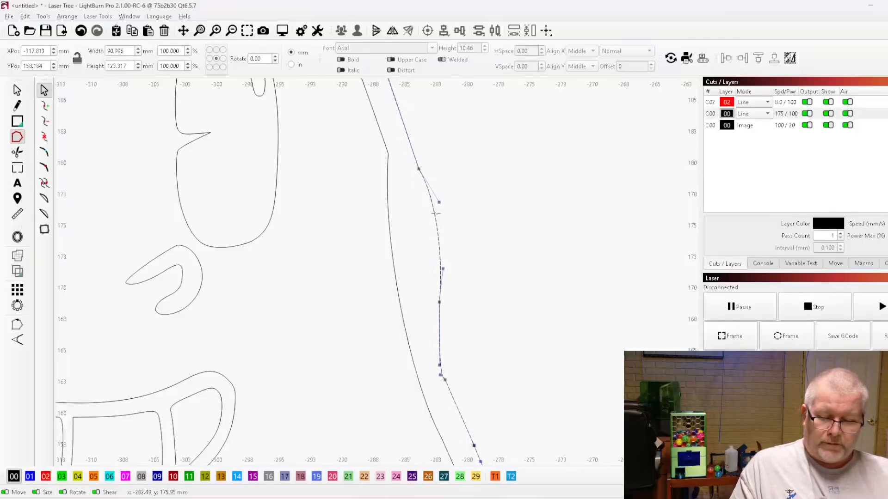
{"action": "key", "text": "ctrl+z"}
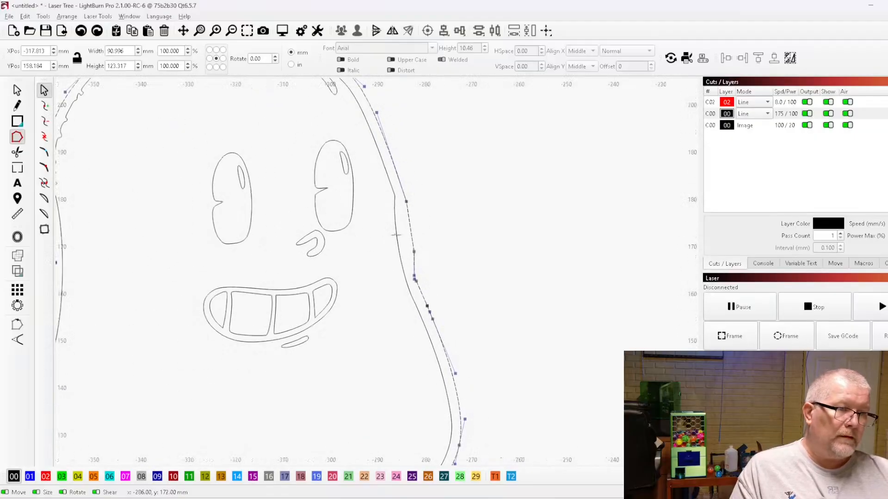
Bend the inner outline's segment at the former right arm joint outward to smooth it, and finish node editing
{"action": "key", "text": "ctrl+shift+z"}
{"action": "scroll", "coordinate": [395, 238], "scroll_direction": "up", "scroll_amount": 2}
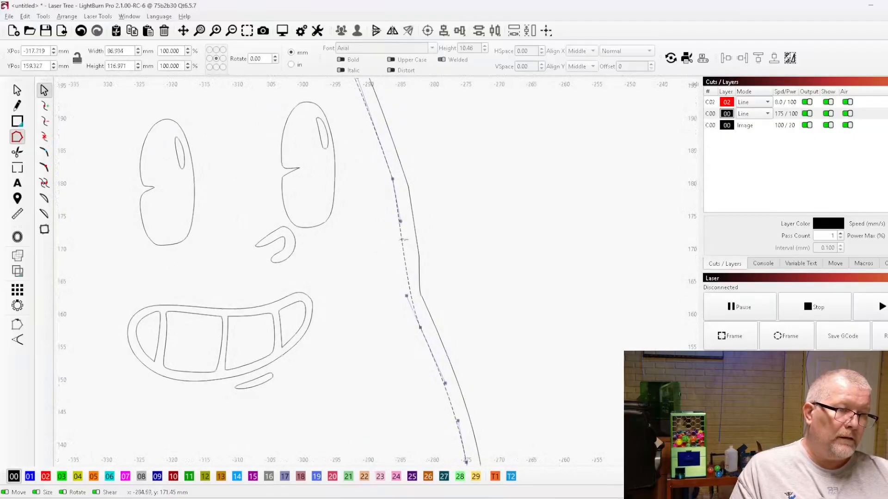
{"action": "key", "text": "Escape"}
{"action": "scroll", "coordinate": [366, 260], "scroll_direction": "down", "scroll_amount": 3}
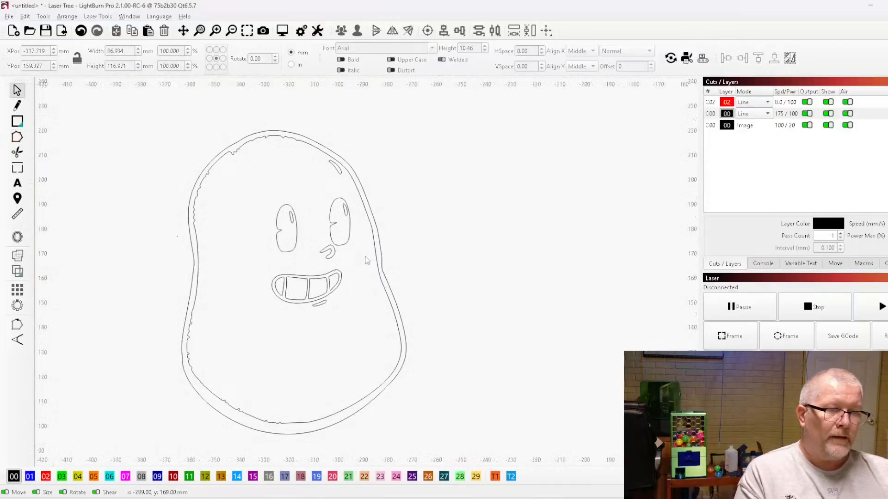
Delete the small lip line under the mouth and set the black 00 line layer to Fill mode
{"action": "scroll", "coordinate": [314, 309], "scroll_direction": "up", "scroll_amount": 3}
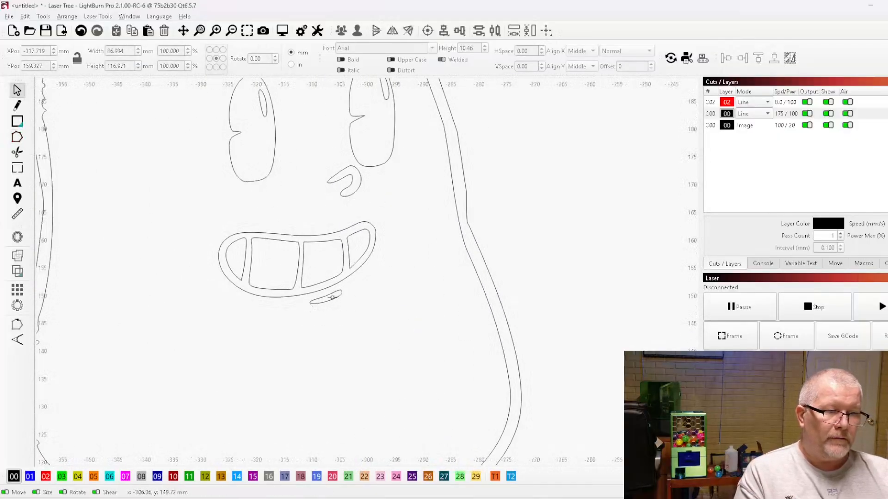
{"action": "left_click", "coordinate": [332, 297]}
{"action": "scroll", "coordinate": [331, 300], "scroll_direction": "down", "scroll_amount": 3}
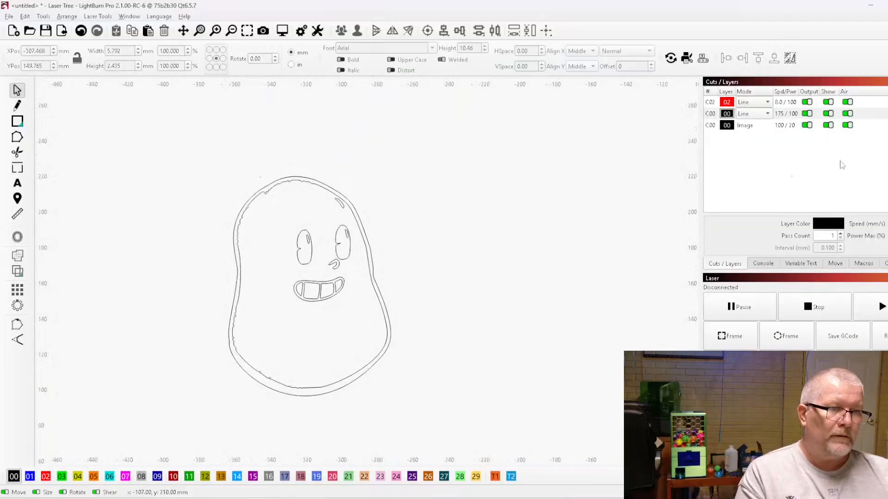
{"action": "left_click", "coordinate": [752, 113]}
{"action": "left_click", "coordinate": [752, 129]}
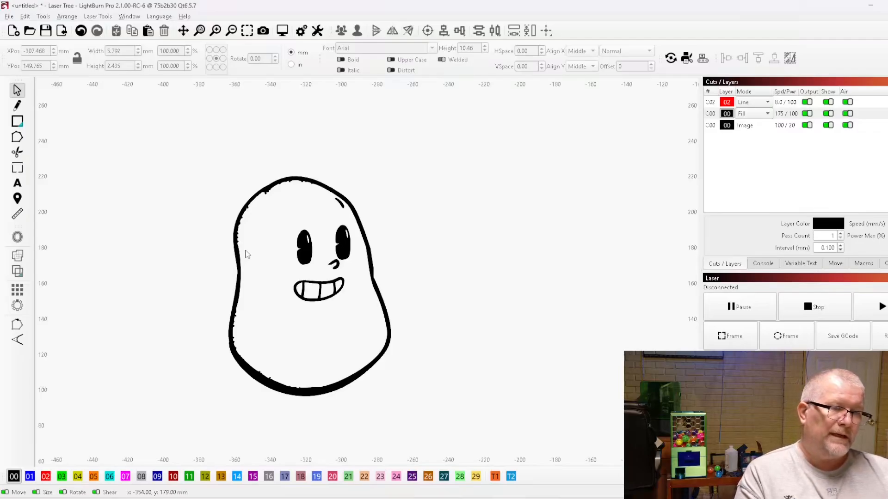
Trace the original potato image again and move the new trace beside the clean potato, to about X -148, Y 170 mm
{"action": "scroll", "coordinate": [232, 243], "scroll_direction": "down", "scroll_amount": 5}
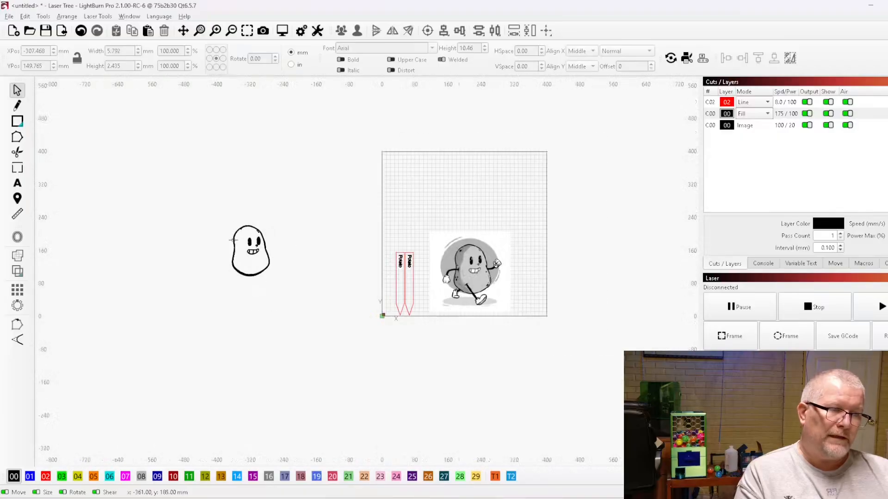
{"action": "scroll", "coordinate": [232, 241], "scroll_direction": "up", "scroll_amount": 2}
{"action": "scroll", "coordinate": [232, 241], "scroll_direction": "up", "scroll_amount": 1}
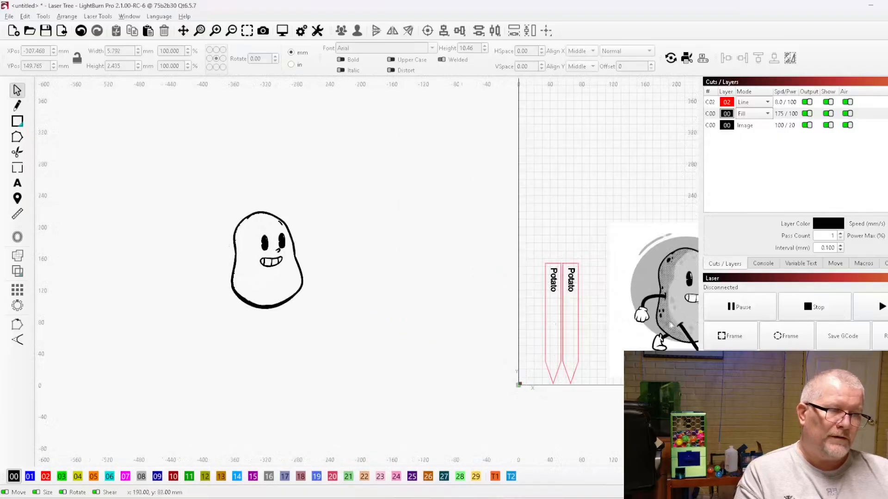
{"action": "scroll", "coordinate": [443, 303], "scroll_direction": "down", "scroll_amount": 3}
{"action": "scroll", "coordinate": [614, 318], "scroll_direction": "up", "scroll_amount": 2}
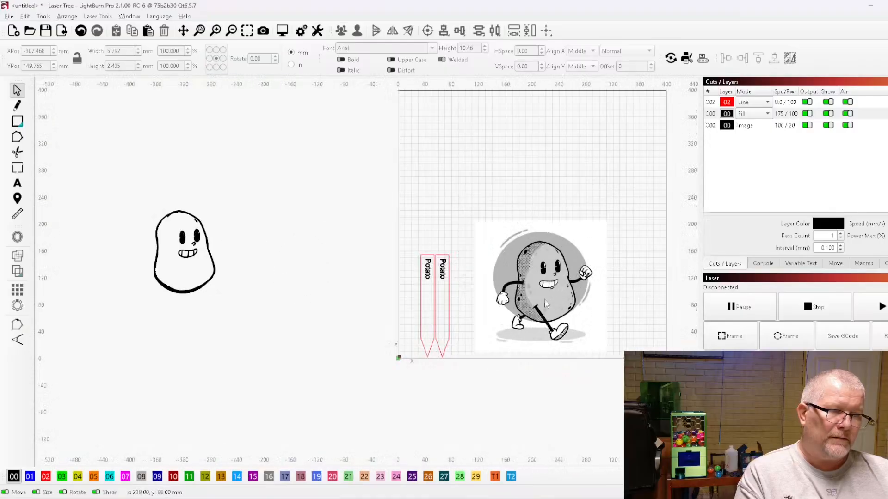
{"action": "right_click", "coordinate": [545, 303]}
{"action": "left_click", "coordinate": [571, 257]}
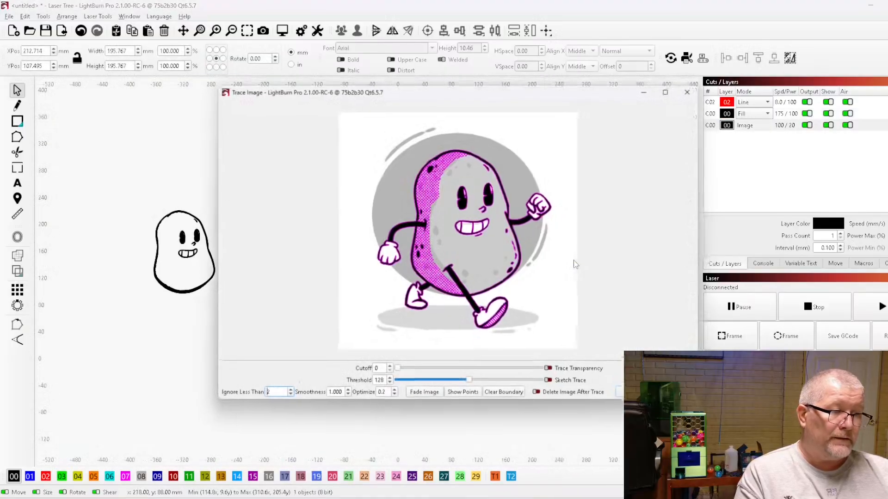
{"action": "left_click", "coordinate": [622, 396]}
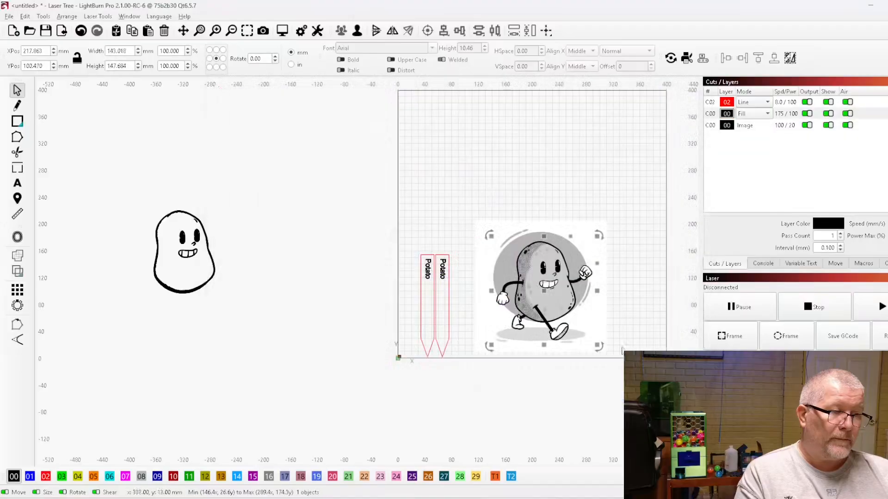
{"action": "left_click_drag", "start_coordinate": [550, 301], "coordinate": [298, 244]}
{"action": "scroll", "coordinate": [245, 220], "scroll_direction": "up", "scroll_amount": 3}
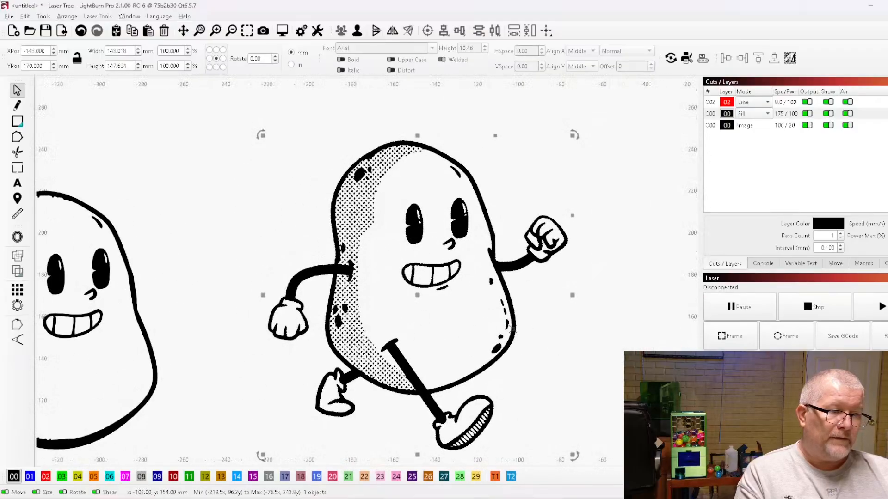
{"action": "left_click", "coordinate": [564, 351]}
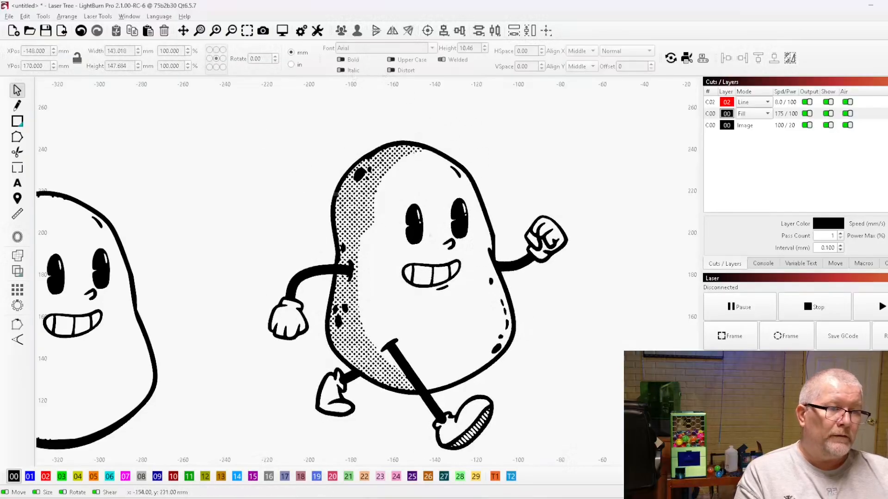
Pull the outer and inner body outlines off the new trace and delete them
{"action": "left_click_drag", "start_coordinate": [478, 278], "coordinate": [537, 353]}
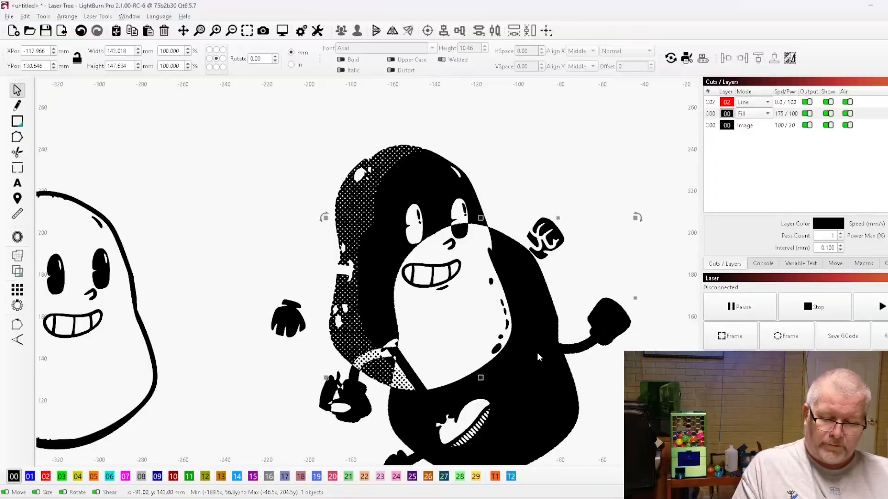
{"action": "key", "text": "Delete"}
{"action": "left_click_drag", "start_coordinate": [471, 265], "coordinate": [580, 371]}
{"action": "key", "text": "Delete"}
Move the six right-side spots and the three lower-left patches from the new trace to the matching places on the clean potato
{"action": "left_click_drag", "start_coordinate": [474, 271], "coordinate": [370, 373]}
{"action": "scroll", "coordinate": [610, 369], "scroll_direction": "down", "scroll_amount": 3}
{"action": "scroll", "coordinate": [476, 357], "scroll_direction": "up", "scroll_amount": 8}
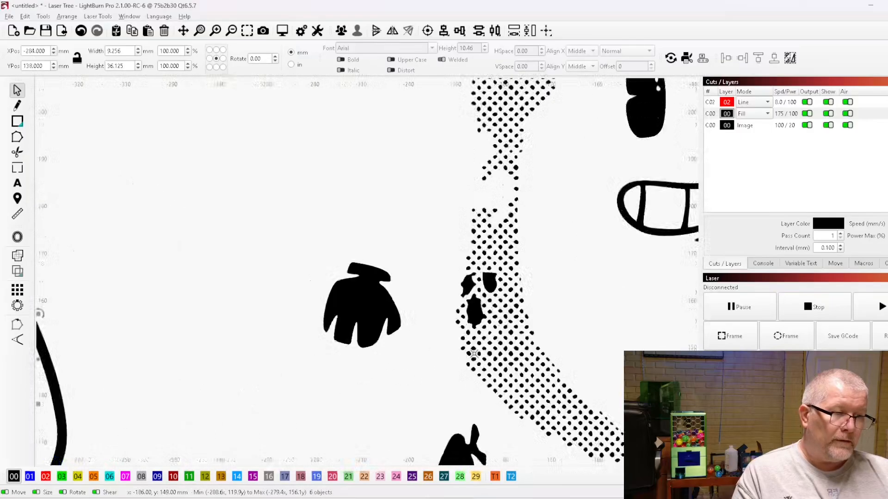
{"action": "left_click", "coordinate": [475, 340]}
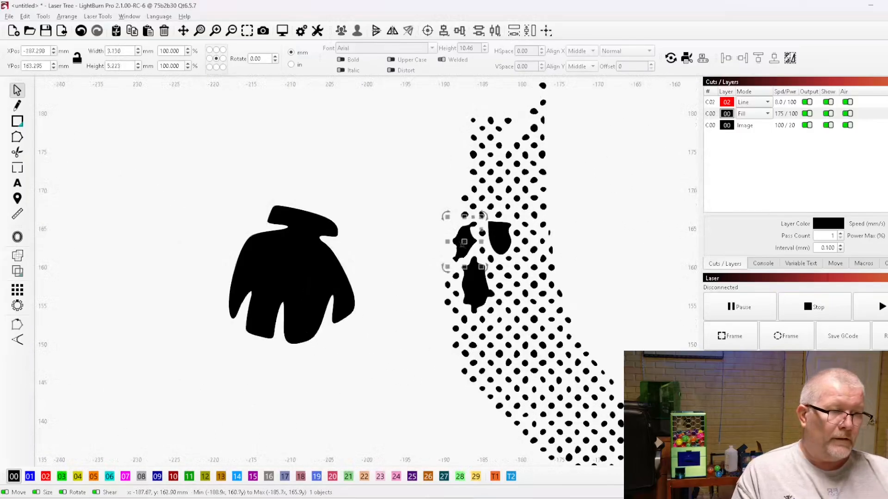
{"action": "left_click", "coordinate": [499, 237], "text": "shift"}
{"action": "left_click", "coordinate": [477, 286], "text": "shift"}
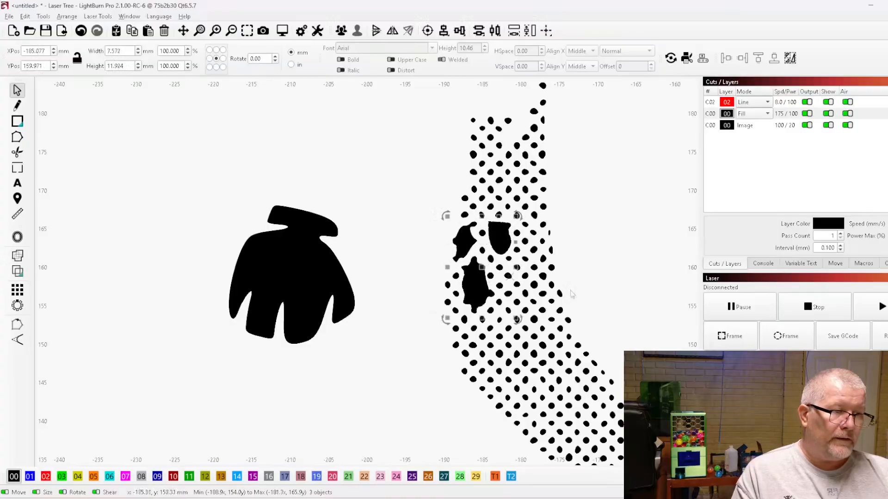
{"action": "scroll", "coordinate": [657, 304], "scroll_direction": "down", "scroll_amount": 5}
{"action": "left_click_drag", "start_coordinate": [586, 289], "coordinate": [111, 385]}
{"action": "scroll", "coordinate": [111, 386], "scroll_direction": "down", "scroll_amount": 5}
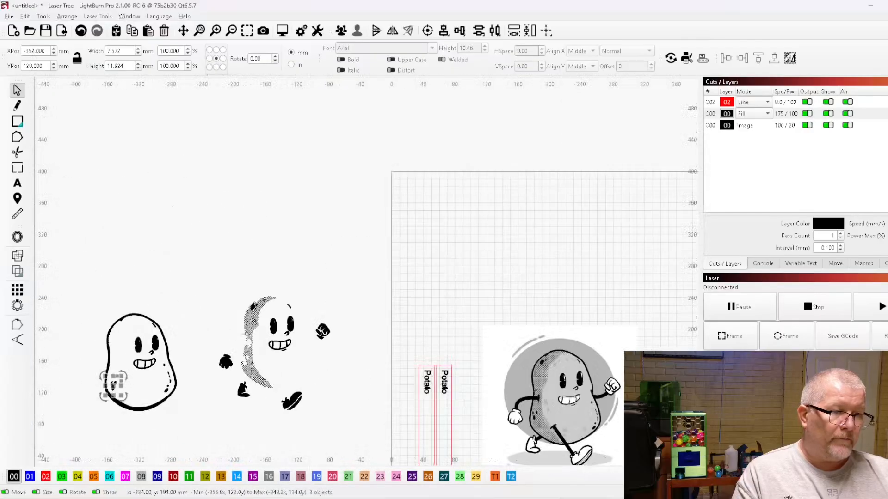
Move the three upper-left patches from the new trace onto the clean potato's upper-left side, at about X -342, Y 198 mm
{"action": "scroll", "coordinate": [284, 268], "scroll_direction": "up", "scroll_amount": 8}
{"action": "left_click", "coordinate": [283, 269]}
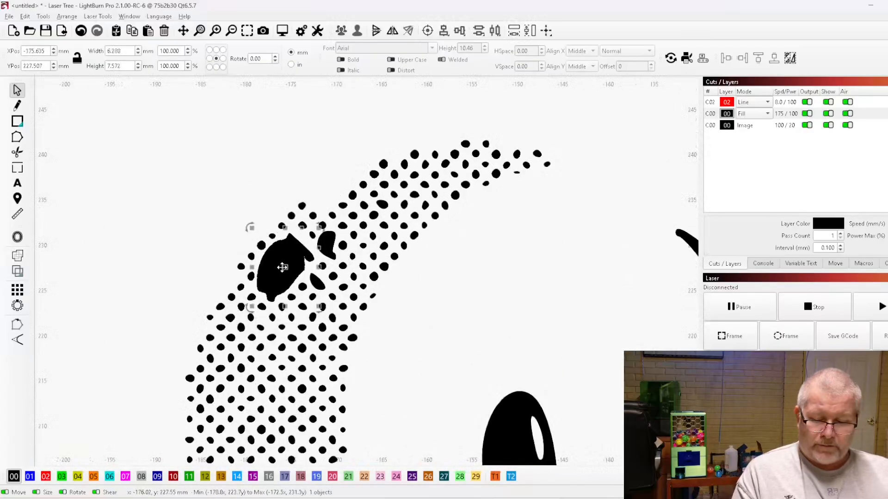
{"action": "left_click", "coordinate": [328, 240], "text": "shift"}
{"action": "left_click", "coordinate": [318, 283], "text": "shift"}
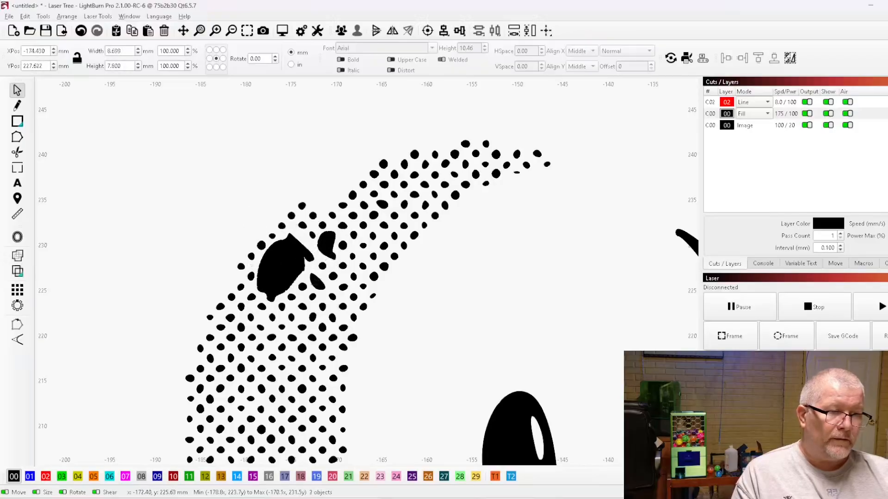
{"action": "scroll", "coordinate": [495, 289], "scroll_direction": "down", "scroll_amount": 3}
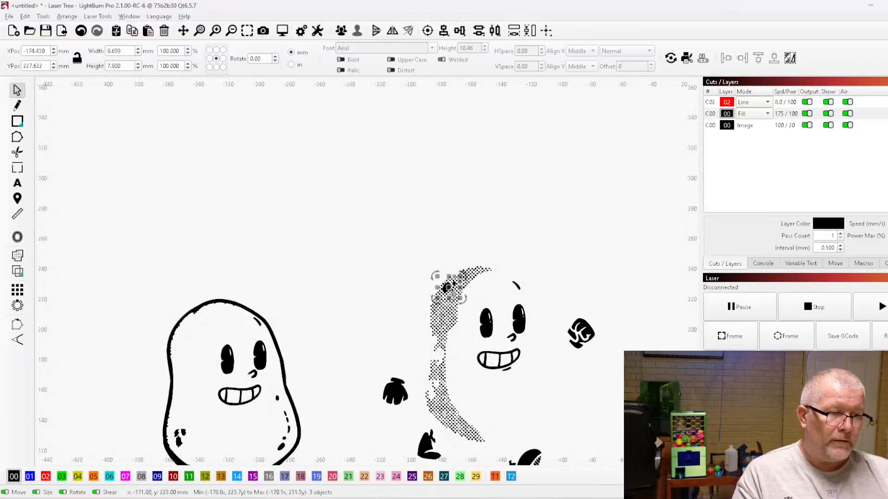
{"action": "left_click_drag", "start_coordinate": [453, 290], "coordinate": [161, 336]}
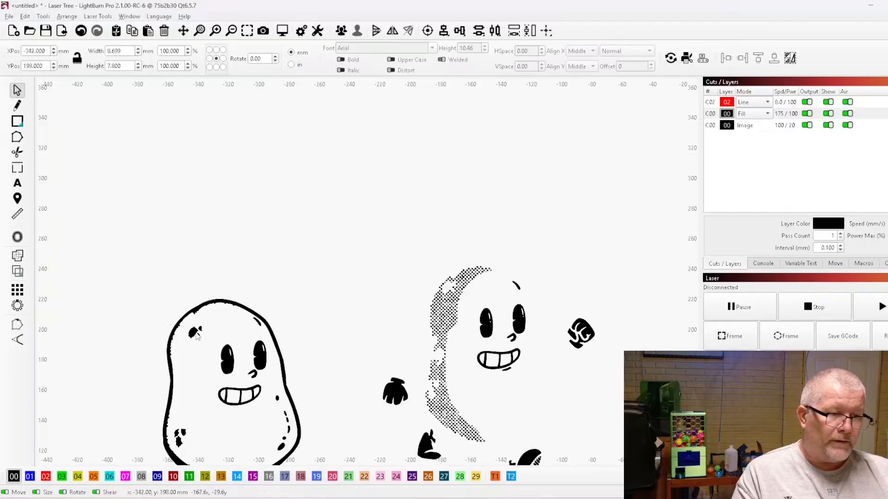
{"action": "left_click", "coordinate": [196, 337]}
Move the new trace's small curved highlight line up and away from the face, to about X -111, Y 251 mm
{"action": "left_click", "coordinate": [519, 287]}
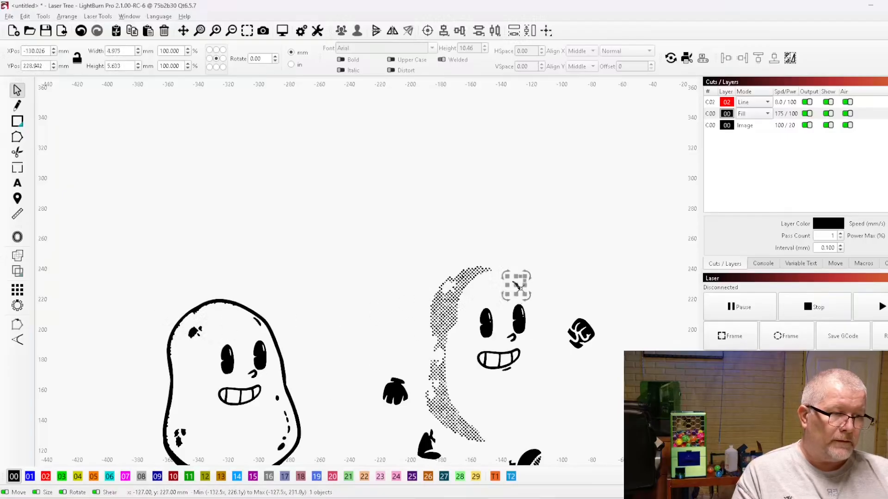
{"action": "left_click_drag", "start_coordinate": [518, 285], "coordinate": [544, 252]}
{"action": "scroll", "coordinate": [195, 286], "scroll_direction": "down", "scroll_amount": 3}
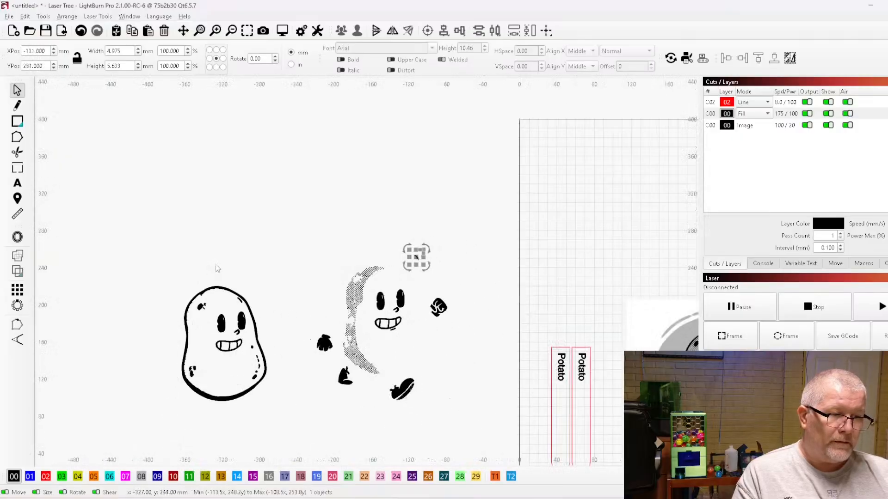
{"action": "scroll", "coordinate": [272, 358], "scroll_direction": "up", "scroll_amount": 3}
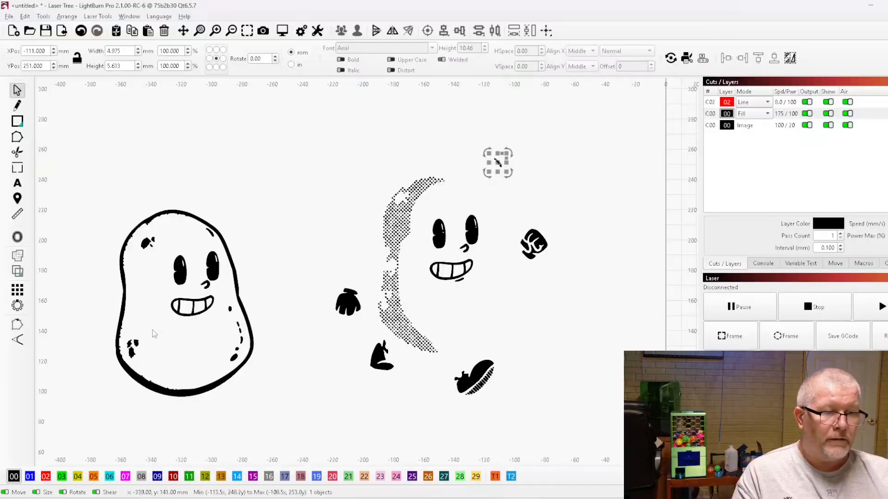
{"action": "scroll", "coordinate": [238, 346], "scroll_direction": "up", "scroll_amount": 2}
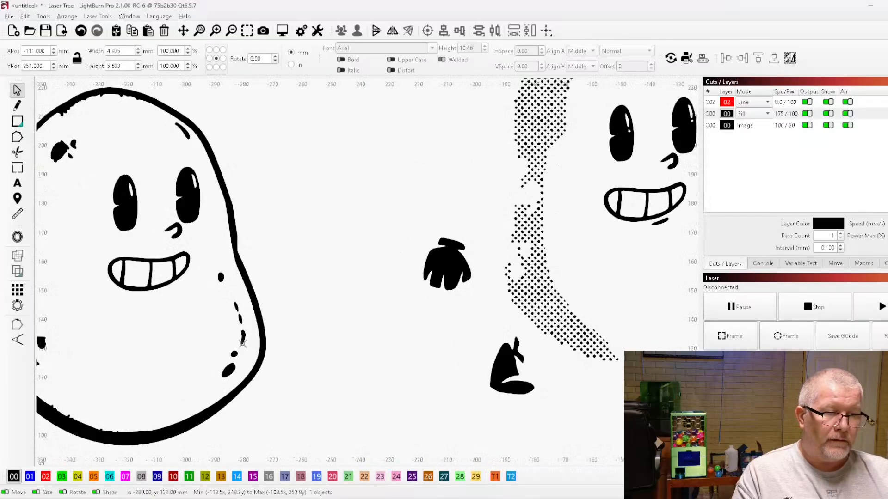
{"action": "scroll", "coordinate": [257, 353], "scroll_direction": "down", "scroll_amount": 3}
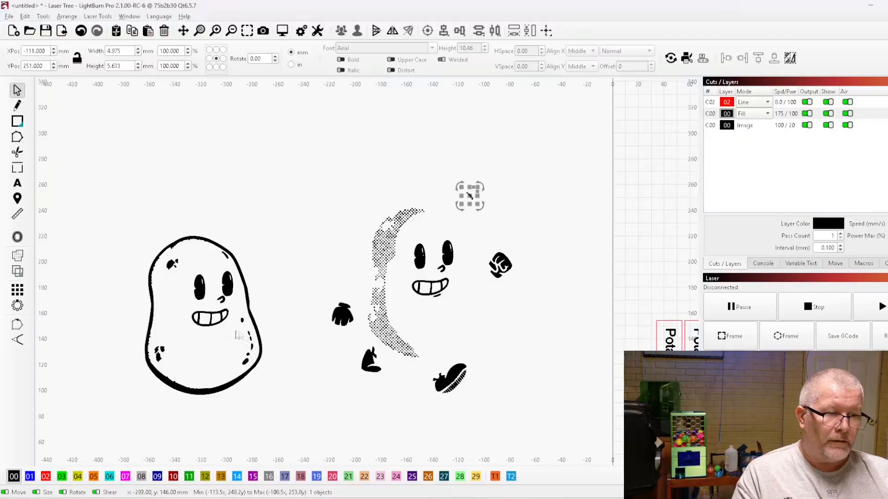
{"action": "left_click_drag", "start_coordinate": [238, 336], "coordinate": [262, 371]}
{"action": "key", "text": "ctrl+z"}
{"action": "left_click", "coordinate": [285, 357]}
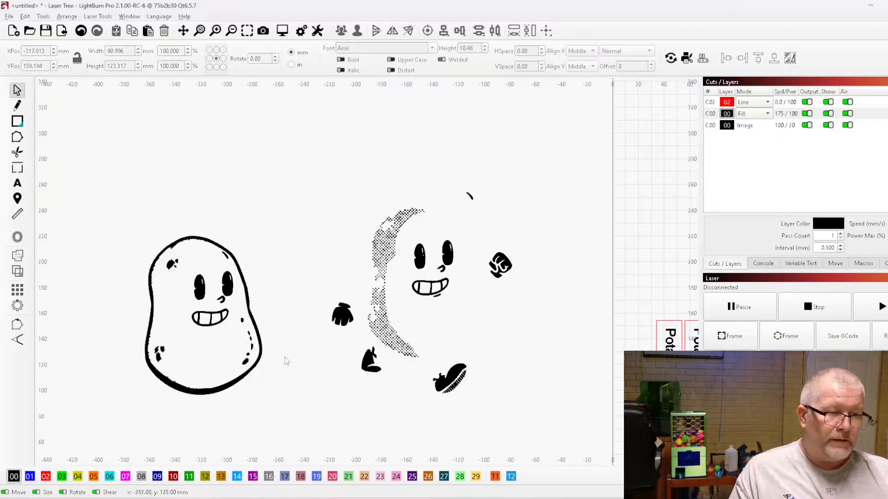
{"action": "scroll", "coordinate": [245, 351], "scroll_direction": "up", "scroll_amount": 3}
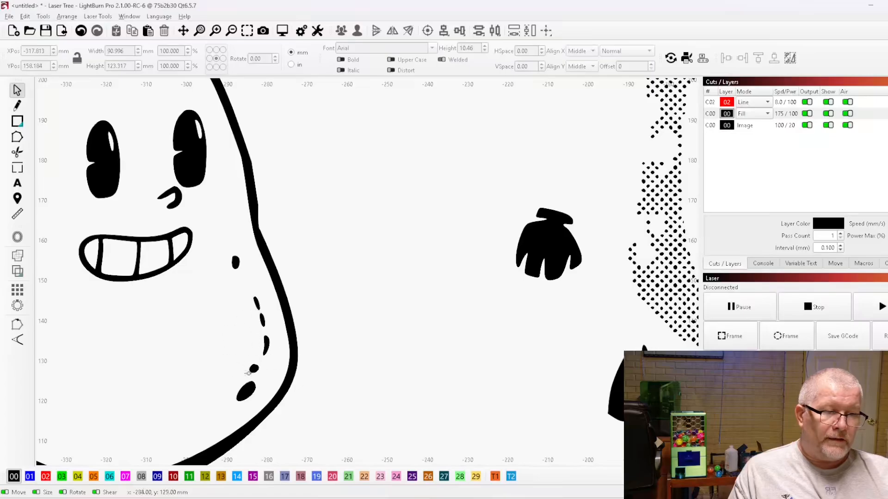
View the potato artwork in Line mode and return the black layer to Fill
{"action": "scroll", "coordinate": [248, 373], "scroll_direction": "down", "scroll_amount": 2}
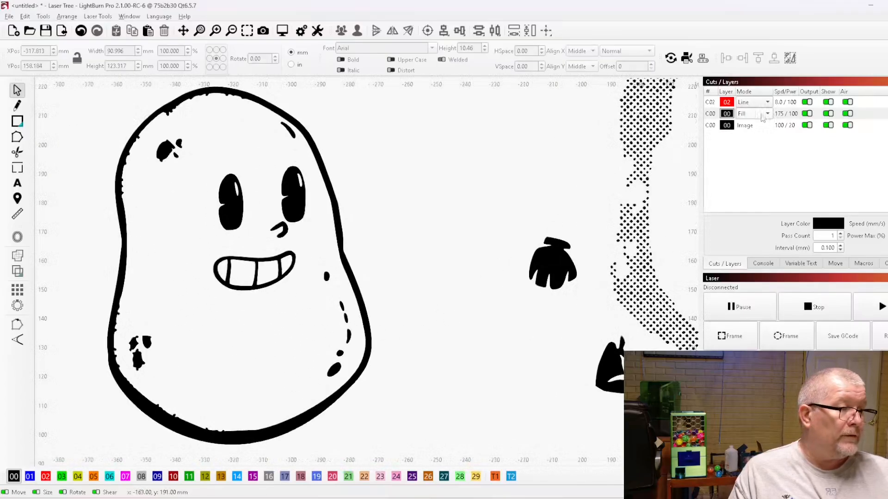
{"action": "left_click", "coordinate": [763, 113]}
{"action": "left_click", "coordinate": [747, 102]}
{"action": "left_click", "coordinate": [753, 113]}
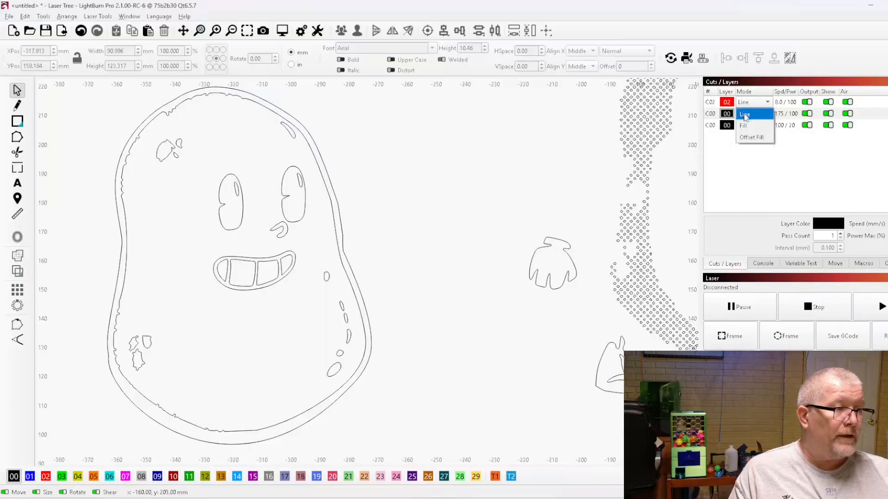
{"action": "left_click", "coordinate": [750, 131]}
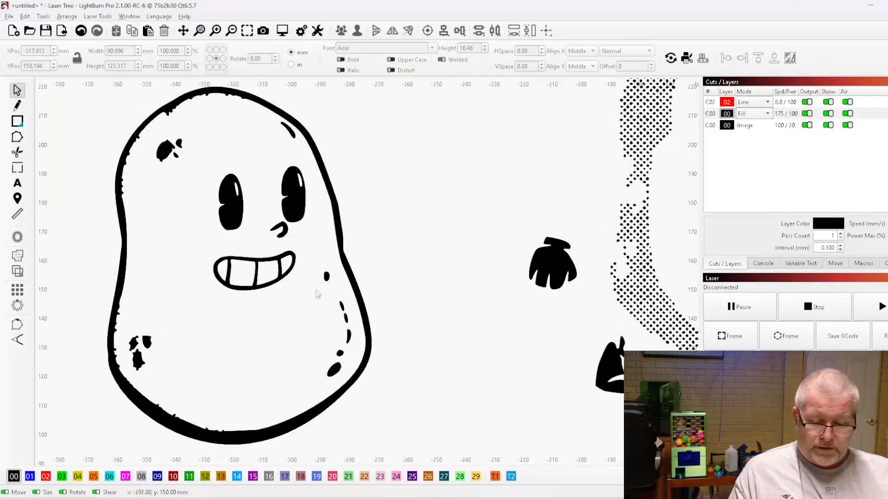
Place a copy of the five lower-right spots along the potato's bottom edge, rotated to follow the curve, at about X -323, Y 114 mm
{"action": "left_click_drag", "start_coordinate": [322, 320], "coordinate": [374, 400]}
{"action": "scroll", "coordinate": [455, 326], "scroll_direction": "down", "scroll_amount": 2}
{"action": "left_click_drag", "start_coordinate": [408, 334], "coordinate": [375, 350]}
{"action": "key", "text": "ctrl+z"}
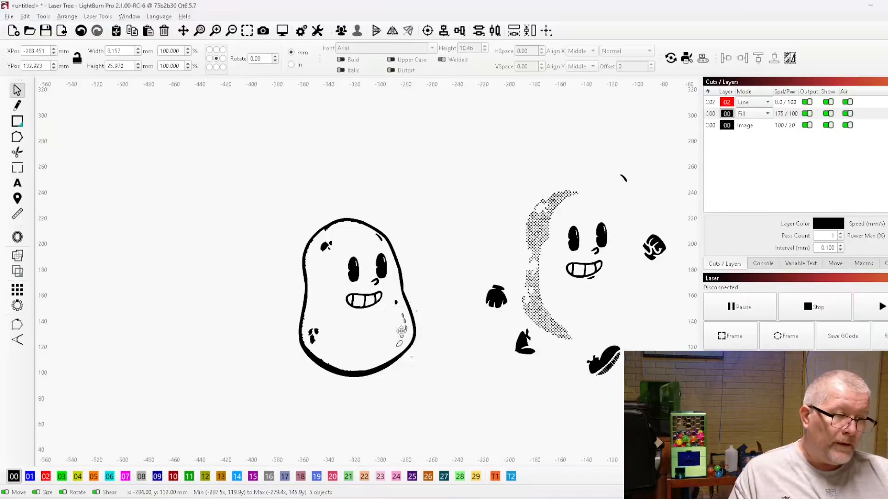
{"action": "left_click_drag", "start_coordinate": [401, 332], "coordinate": [352, 356]}
{"action": "left_click", "coordinate": [279, 326]}
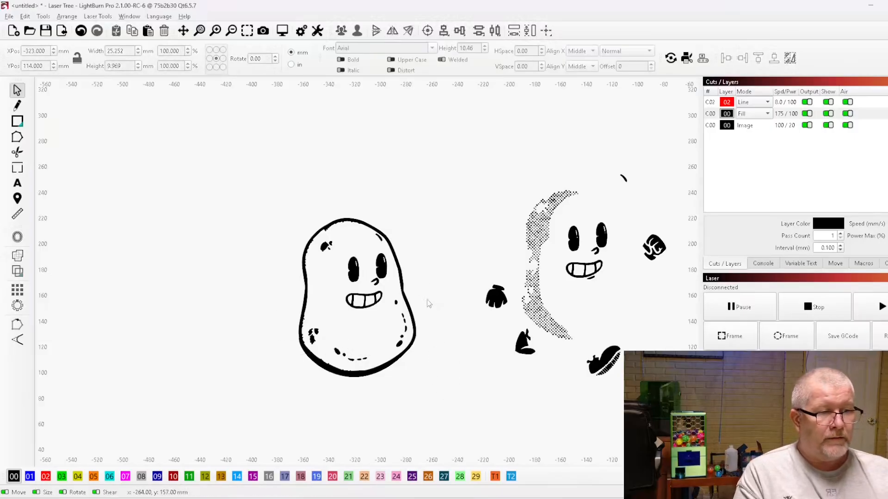
Delete the leftover face, limbs, shading and highlight line of the second trace beside the clean potato
{"action": "scroll", "coordinate": [395, 247], "scroll_direction": "up", "scroll_amount": 4}
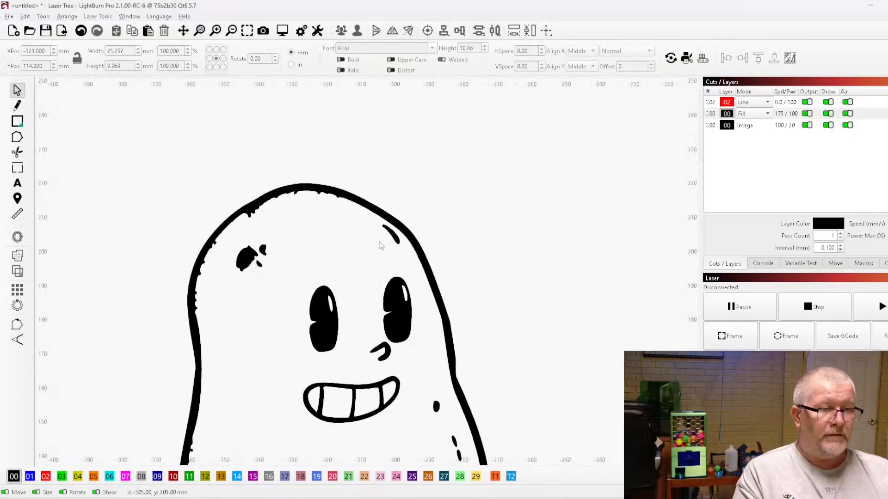
{"action": "scroll", "coordinate": [334, 223], "scroll_direction": "down", "scroll_amount": 7}
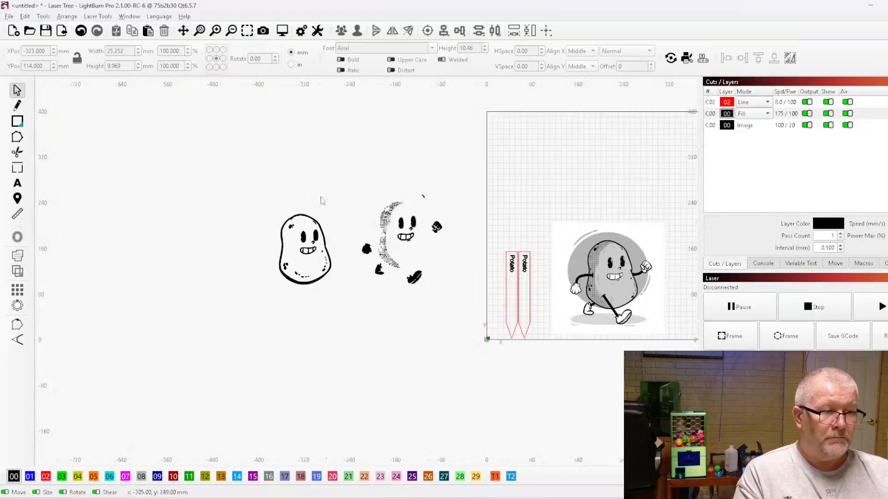
{"action": "left_click_drag", "start_coordinate": [335, 173], "coordinate": [462, 324]}
{"action": "key", "text": "Delete"}
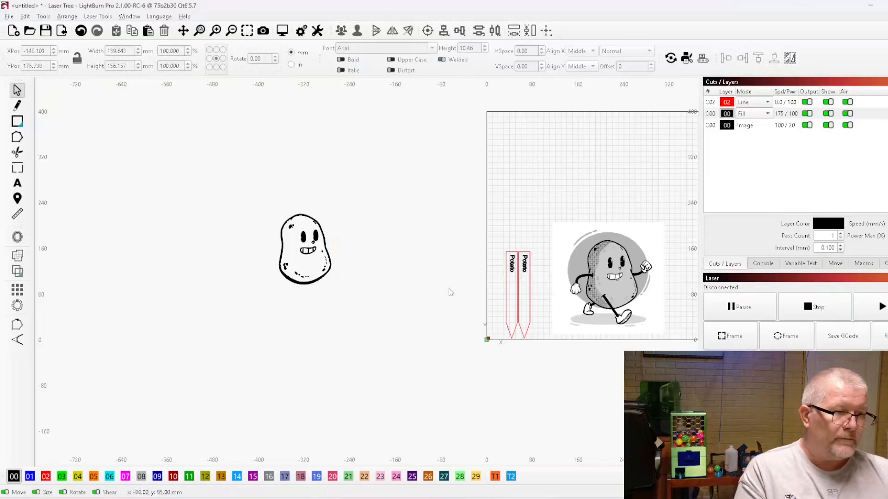
Inspect the finished potato up close and set the black layer 00 to Line mode
{"action": "scroll", "coordinate": [330, 235], "scroll_direction": "up", "scroll_amount": 3}
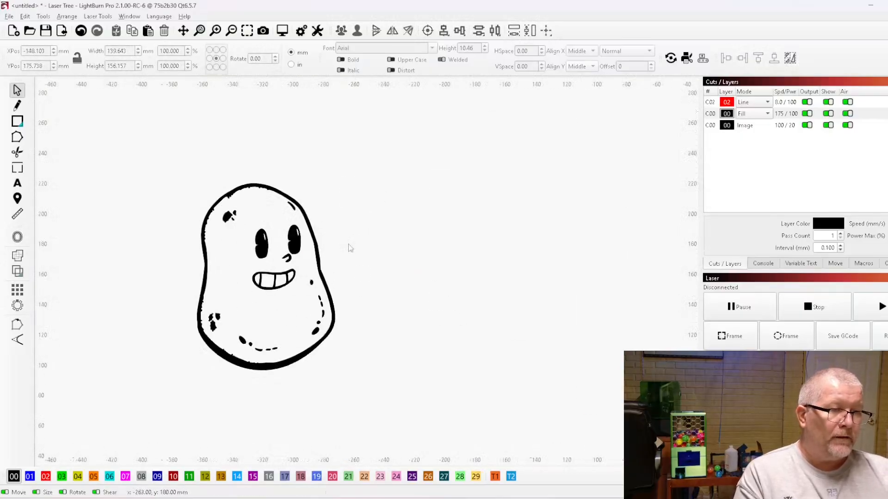
{"action": "scroll", "coordinate": [350, 248], "scroll_direction": "up", "scroll_amount": 4}
{"action": "left_click", "coordinate": [289, 253]}
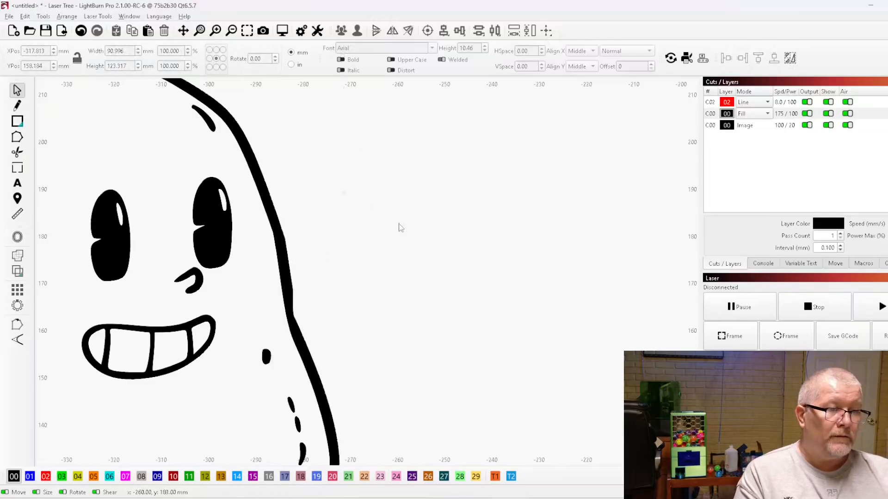
{"action": "scroll", "coordinate": [399, 225], "scroll_direction": "down", "scroll_amount": 3}
{"action": "left_click", "coordinate": [751, 102]}
{"action": "left_click", "coordinate": [744, 104]}
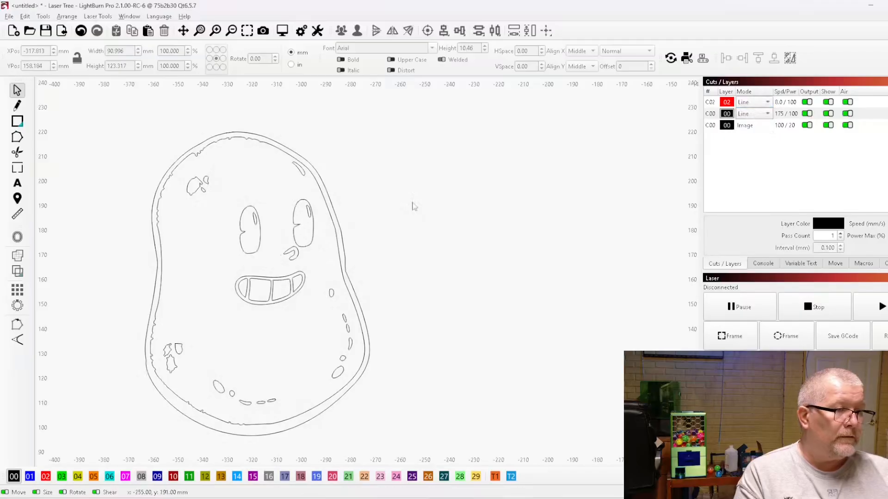
Offset the potato's outer outline outward by 2.54 mm with Corner style and Outer Shapes Only, and assign the new outline to red layer 02
{"action": "scroll", "coordinate": [333, 215], "scroll_direction": "up", "scroll_amount": 3}
{"action": "scroll", "coordinate": [338, 215], "scroll_direction": "down", "scroll_amount": 4}
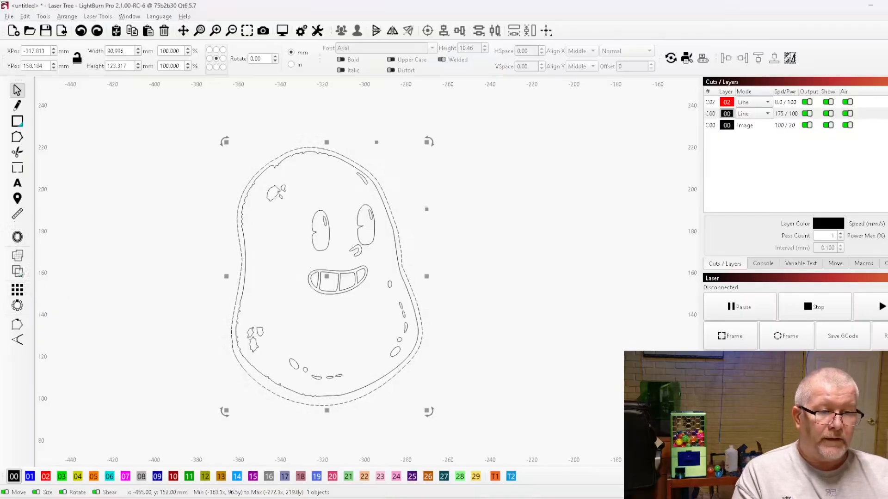
{"action": "left_click", "coordinate": [18, 238]}
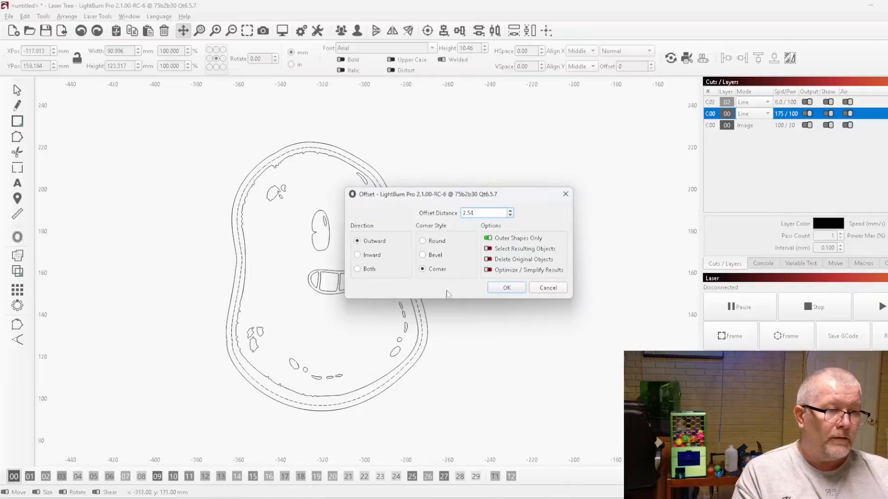
{"action": "left_click", "coordinate": [507, 288]}
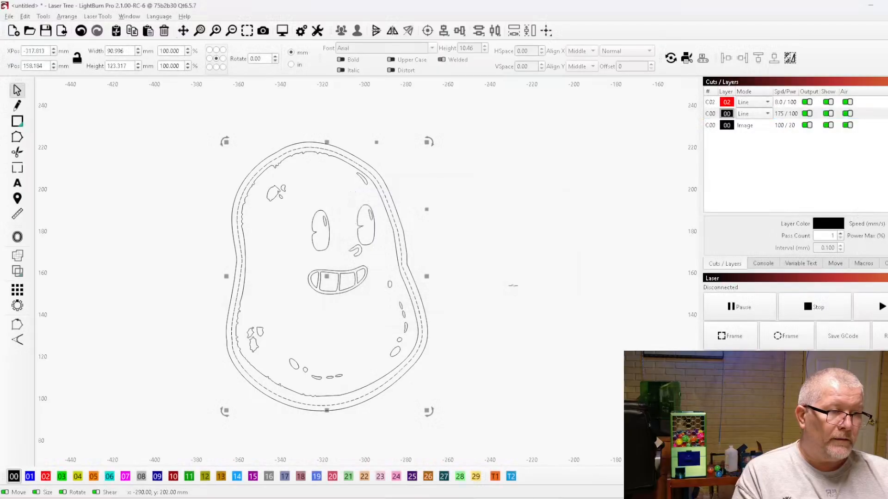
{"action": "left_click", "coordinate": [479, 221]}
{"action": "left_click", "coordinate": [392, 201]}
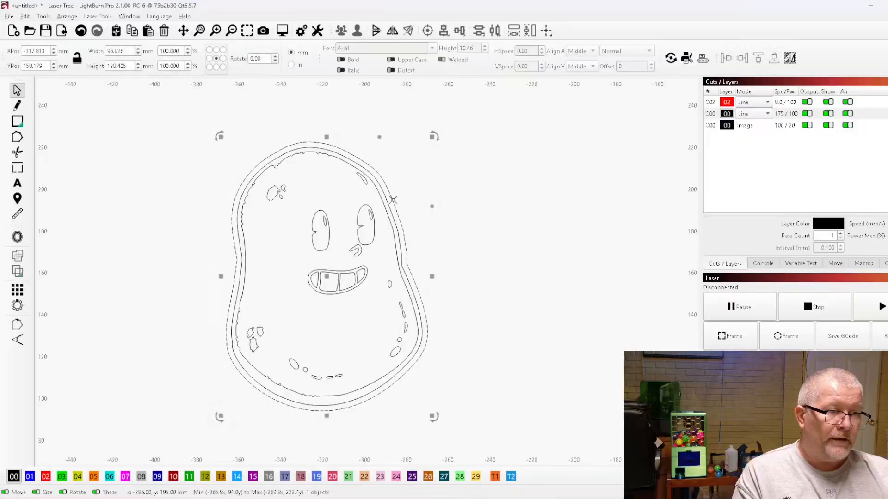
{"action": "left_click", "coordinate": [45, 476]}
Scale the whole potato down to about 60.6 × 81 mm and move it near the stakes, at about X -24, Y 222 mm
{"action": "scroll", "coordinate": [292, 277], "scroll_direction": "down", "scroll_amount": 5}
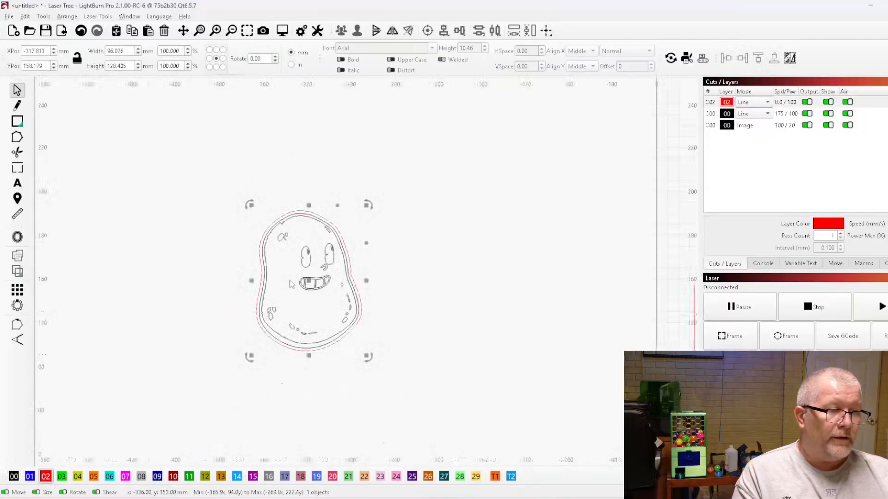
{"action": "mouse_move", "coordinate": [215, 219]}
{"action": "left_mouse_down"}
{"action": "mouse_move", "coordinate": [354, 345]}
{"action": "mouse_move", "coordinate": [301, 294]}
{"action": "mouse_move", "coordinate": [315, 268]}
{"action": "mouse_move", "coordinate": [552, 272]}
{"action": "mouse_move", "coordinate": [501, 241]}
{"action": "left_mouse_up"}
{"action": "scroll", "coordinate": [585, 293], "scroll_direction": "up", "scroll_amount": 7}
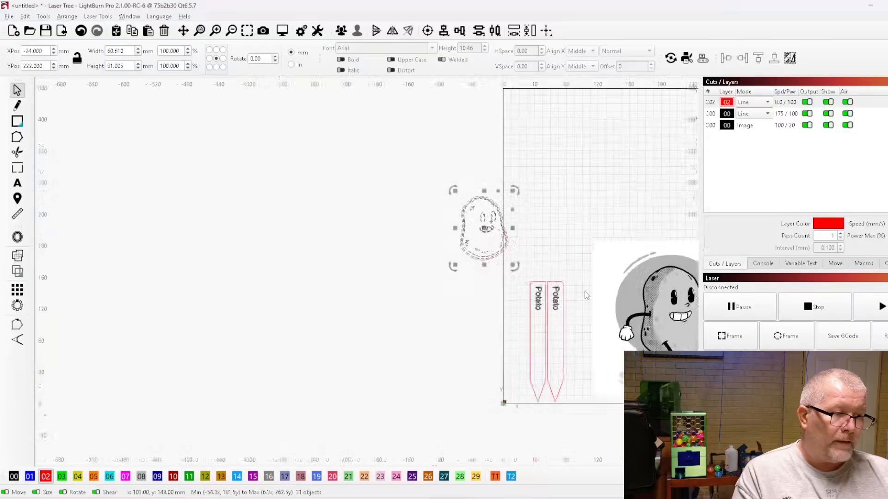
Move the left stake's Potato text down to about X 45, Y 100 mm
{"action": "left_click_drag", "start_coordinate": [394, 246], "coordinate": [459, 350]}
{"action": "scroll", "coordinate": [458, 357], "scroll_direction": "down", "scroll_amount": 4}
Delete the right stake's Potato text and move the blank stake off the bed to about X -223, Y 124 mm
{"action": "left_click_drag", "start_coordinate": [473, 260], "coordinate": [514, 344]}
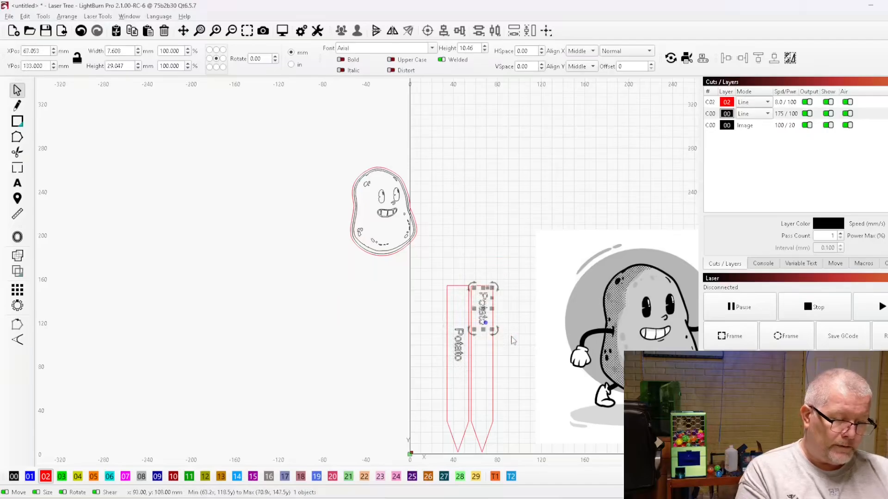
{"action": "key", "text": "Delete"}
{"action": "left_click", "coordinate": [492, 337]}
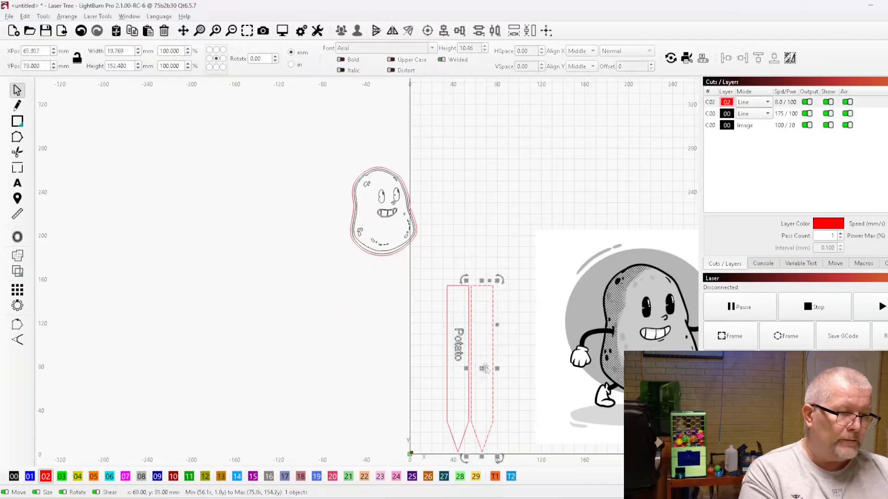
{"action": "mouse_move", "coordinate": [484, 370]}
{"action": "left_mouse_down"}
{"action": "mouse_move", "coordinate": [199, 342]}
{"action": "mouse_move", "coordinate": [167, 319]}
{"action": "left_mouse_up"}
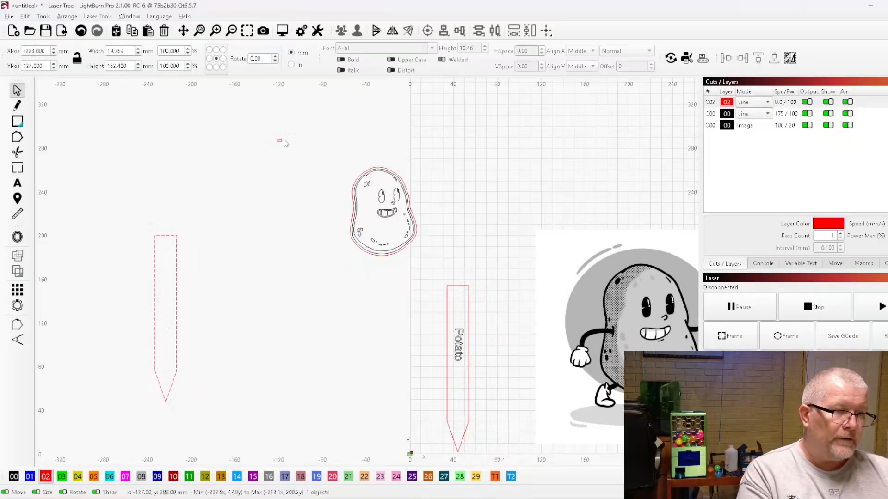
Move the complete potato onto the top of the labelled stake, overlapping it, at about X 47, Y 157 mm
{"action": "left_click_drag", "start_coordinate": [283, 143], "coordinate": [432, 273]}
{"action": "left_click_drag", "start_coordinate": [384, 211], "coordinate": [460, 260]}
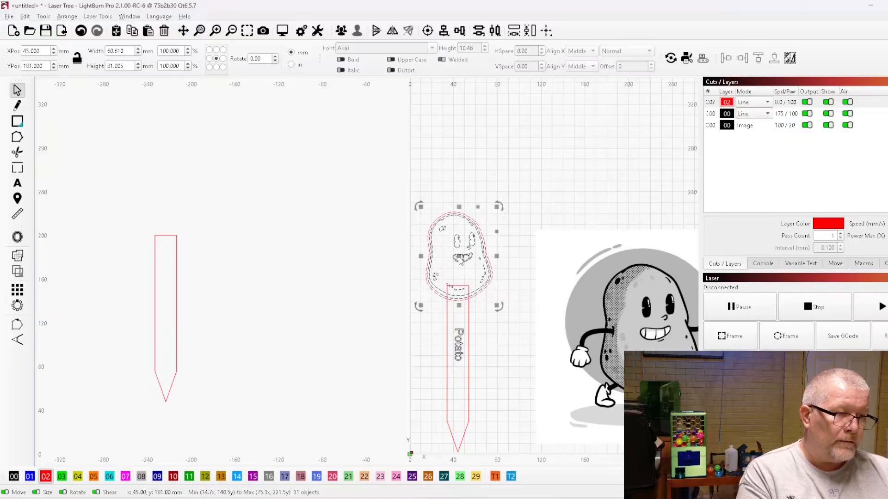
{"action": "scroll", "coordinate": [478, 331], "scroll_direction": "up", "scroll_amount": 4}
{"action": "scroll", "coordinate": [464, 311], "scroll_direction": "down", "scroll_amount": 4}
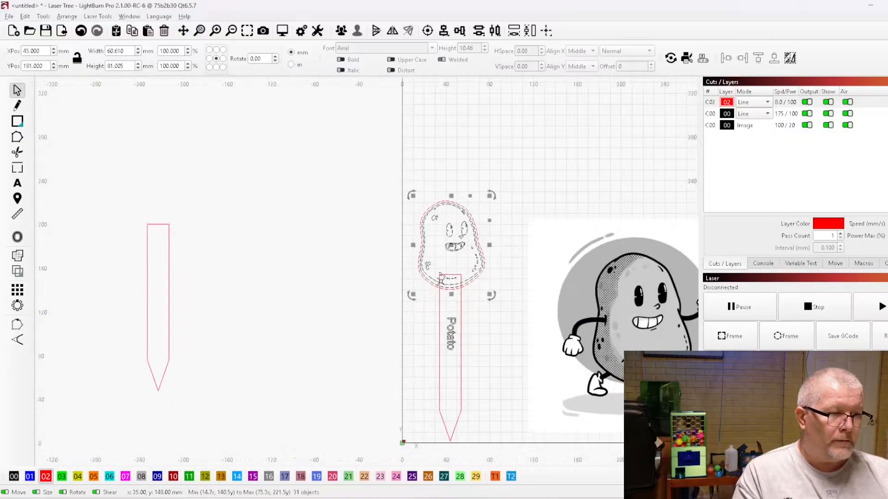
{"action": "left_click_drag", "start_coordinate": [454, 245], "coordinate": [452, 275]}
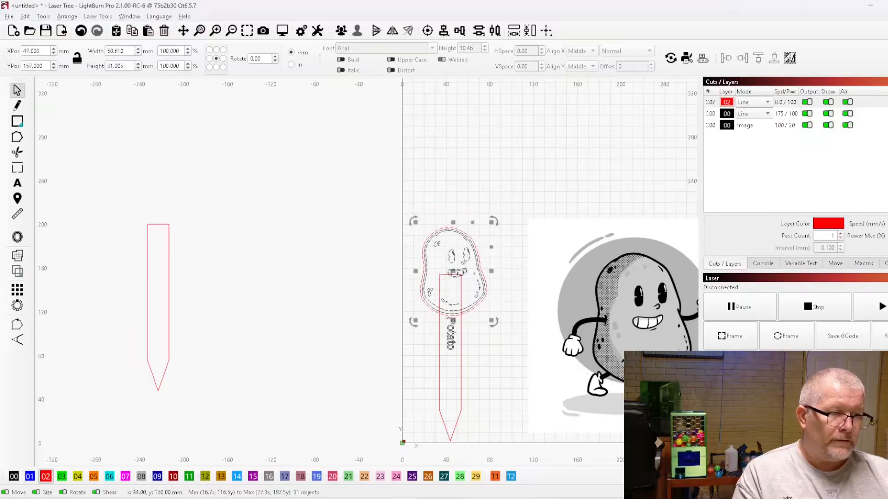
Shift the Potato text further down the stake, clear of the potato's lower edge, to about Y 92 mm
{"action": "scroll", "coordinate": [456, 342], "scroll_direction": "up", "scroll_amount": 5}
{"action": "left_click", "coordinate": [448, 343]}
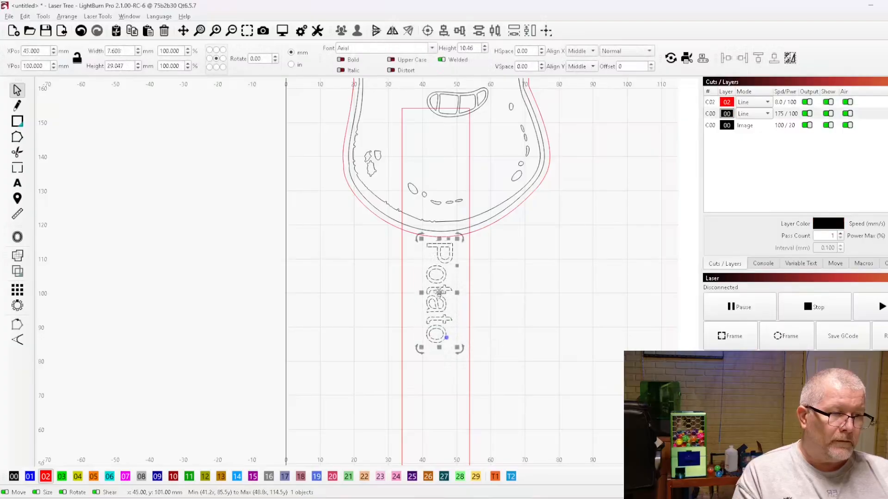
{"action": "left_click_drag", "start_coordinate": [440, 292], "coordinate": [424, 328]}
{"action": "scroll", "coordinate": [410, 335], "scroll_direction": "down", "scroll_amount": 3}
{"action": "scroll", "coordinate": [419, 341], "scroll_direction": "up", "scroll_amount": 3}
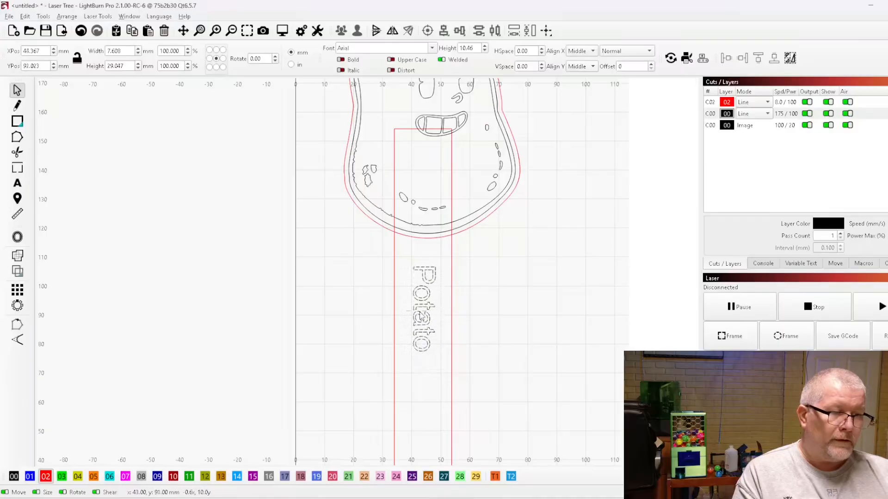
{"action": "scroll", "coordinate": [421, 316], "scroll_direction": "down", "scroll_amount": 5}
Select the potato together with its red outline and lower it on the stake to about X 46, Y 152 mm
{"action": "left_click_drag", "start_coordinate": [402, 169], "coordinate": [550, 296]}
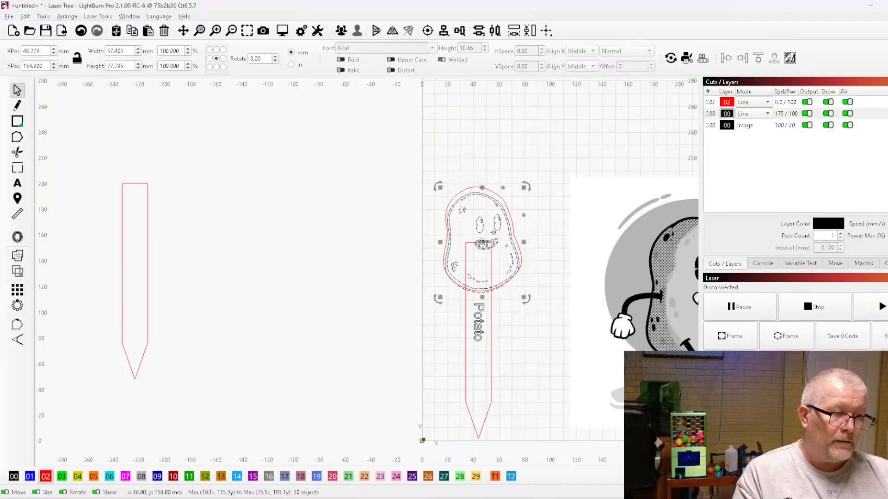
{"action": "left_click_drag", "start_coordinate": [362, 163], "coordinate": [555, 308]}
{"action": "scroll", "coordinate": [496, 253], "scroll_direction": "up", "scroll_amount": 3}
{"action": "left_click_drag", "start_coordinate": [469, 227], "coordinate": [467, 239]}
{"action": "left_click", "coordinate": [561, 410]}
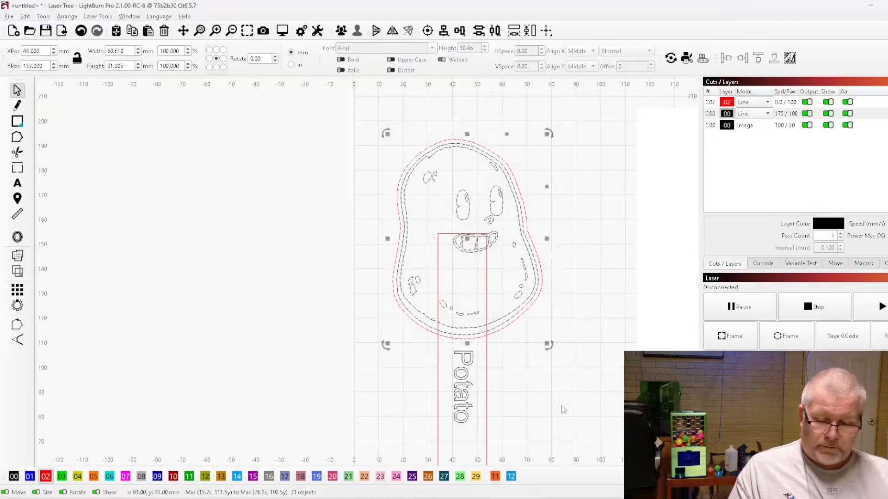
Merge the potato's red offset outline and the stake into a single cut shape with Boolean Union
{"action": "scroll", "coordinate": [500, 361], "scroll_direction": "up", "scroll_amount": 4}
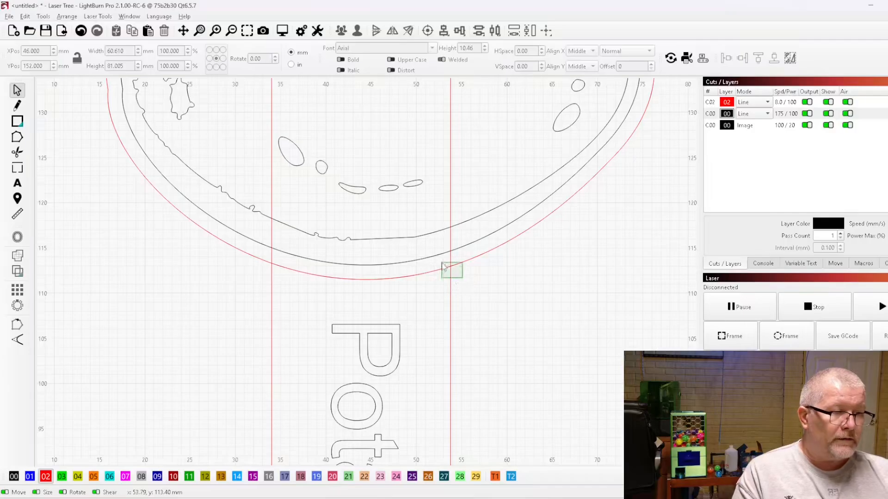
{"action": "left_click_drag", "start_coordinate": [443, 267], "coordinate": [442, 265]}
{"action": "left_click", "coordinate": [18, 256]}
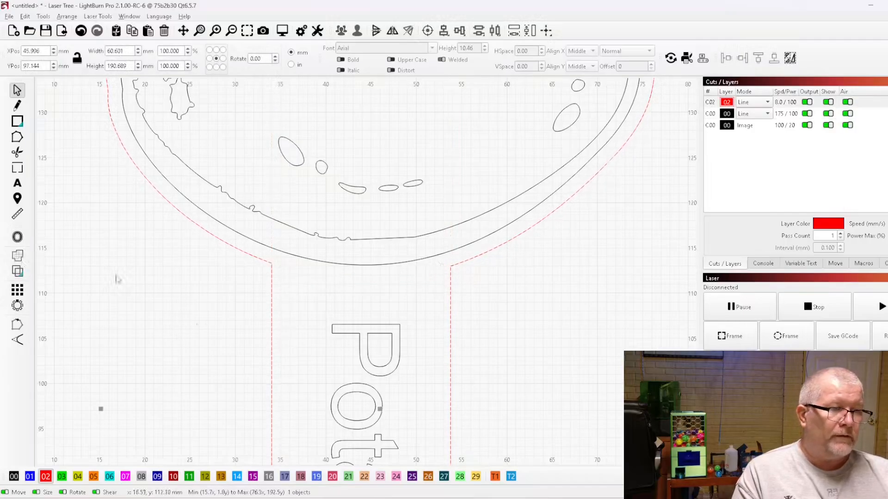
{"action": "scroll", "coordinate": [319, 267], "scroll_direction": "down", "scroll_amount": 5}
{"action": "left_click", "coordinate": [387, 340]}
Set the black layer 00 holding the potato artwork and text to Fill mode
{"action": "scroll", "coordinate": [277, 253], "scroll_direction": "down", "scroll_amount": 3}
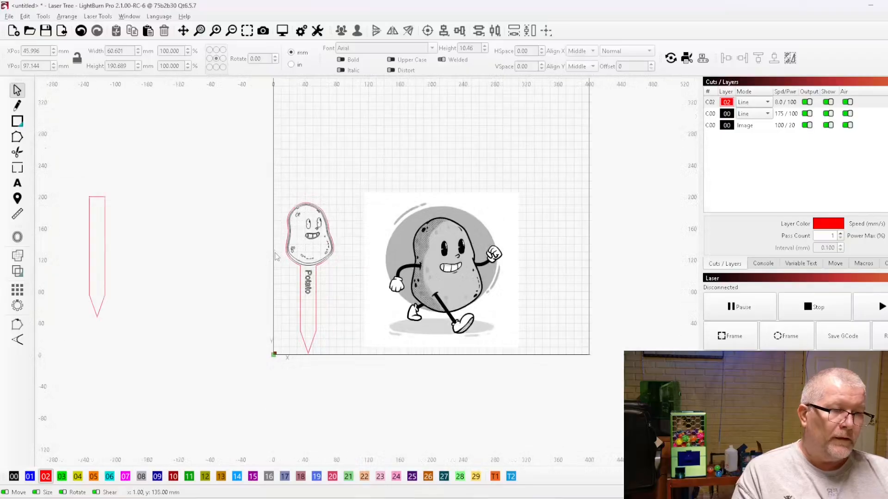
{"action": "left_click", "coordinate": [742, 113]}
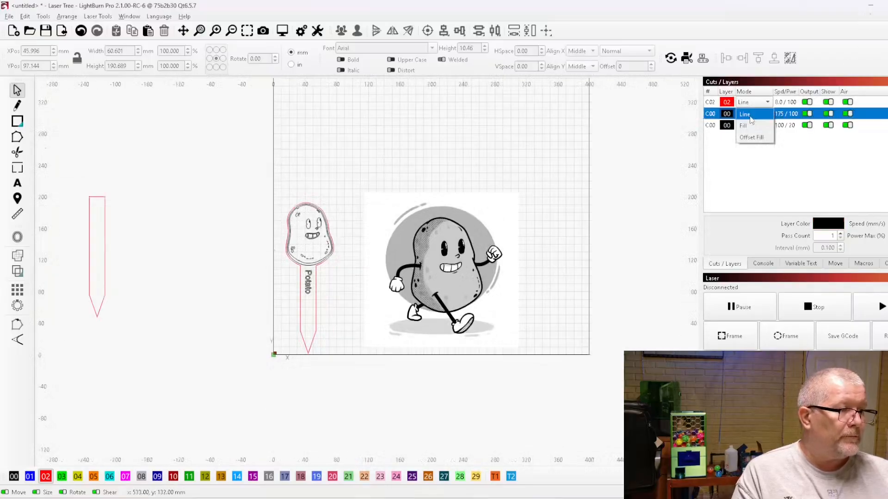
{"action": "left_click", "coordinate": [746, 129]}
Place the smiling cabbage image outside the bed's right edge at about X 530, Y 229 mm
{"action": "scroll", "coordinate": [273, 231], "scroll_direction": "up", "scroll_amount": 3}
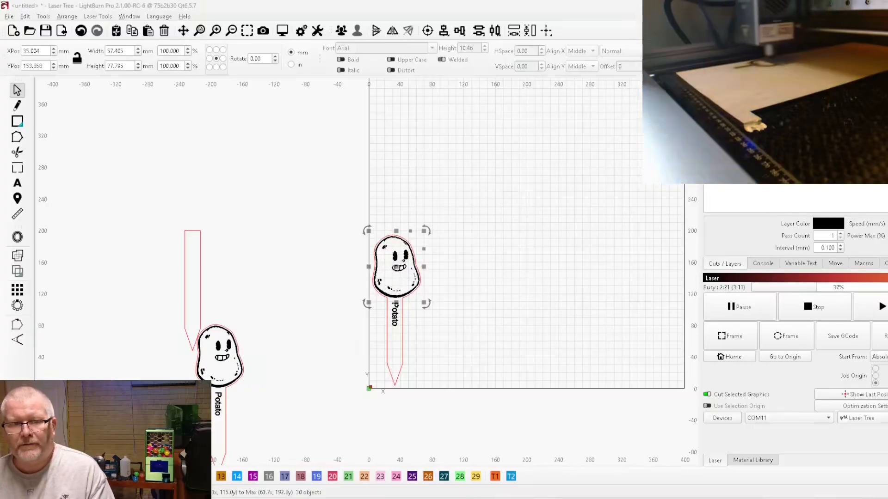
{"action": "scroll", "coordinate": [202, 248], "scroll_direction": "down", "scroll_amount": 3}
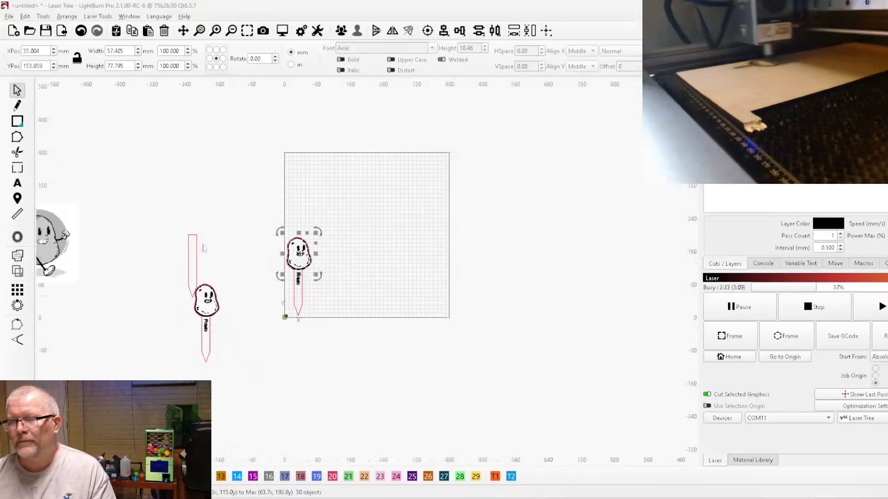
{"action": "left_click", "coordinate": [433, 257]}
{"action": "left_click", "coordinate": [433, 258]}
{"action": "left_click_drag", "start_coordinate": [441, 252], "coordinate": [503, 233]}
Trace the cabbage image into vector outlines with Trace Image
{"action": "right_click", "coordinate": [501, 234]}
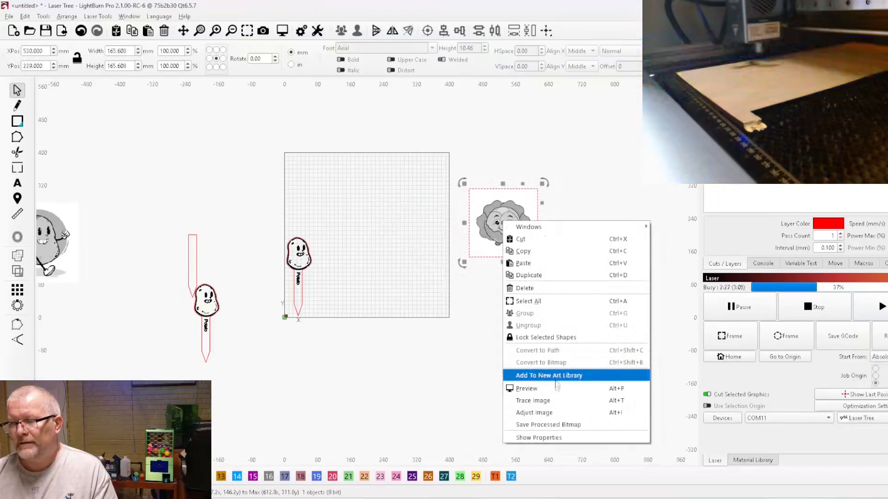
{"action": "left_click", "coordinate": [553, 401]}
{"action": "left_click", "coordinate": [621, 397]}
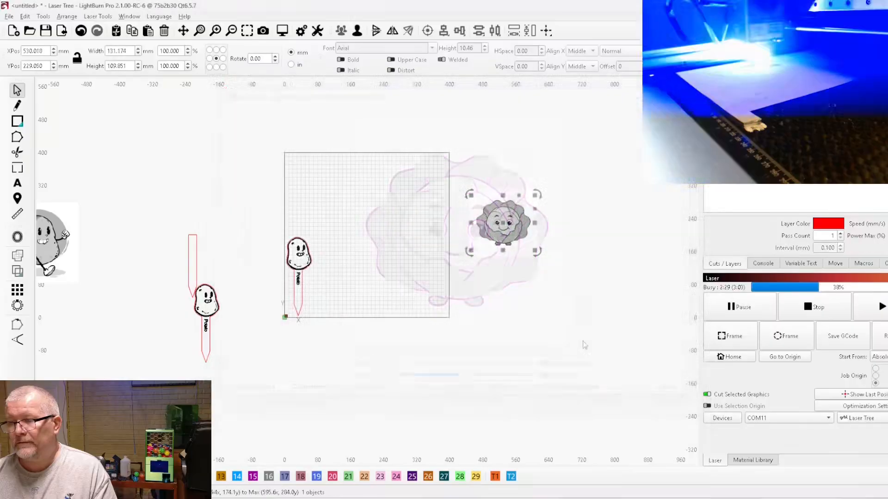
Move the traced cabbage outlines off the source image onto the bed at about X 293, Y 223 mm and assign them to black layer 00
{"action": "left_click_drag", "start_coordinate": [505, 226], "coordinate": [406, 228]}
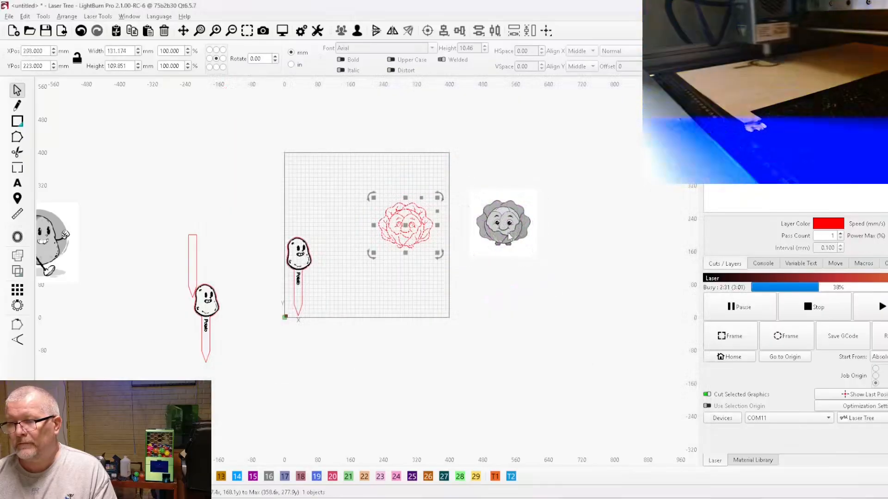
{"action": "left_click", "coordinate": [15, 476]}
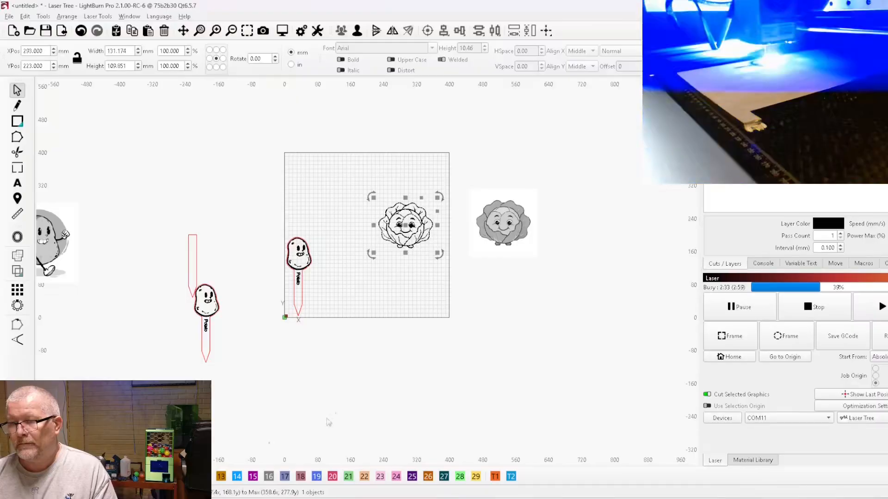
{"action": "left_click", "coordinate": [514, 274]}
Scale the cabbage trace down to about 75 mm wide and move it to about X 170, Y 150 mm
{"action": "scroll", "coordinate": [372, 221], "scroll_direction": "up", "scroll_amount": 1}
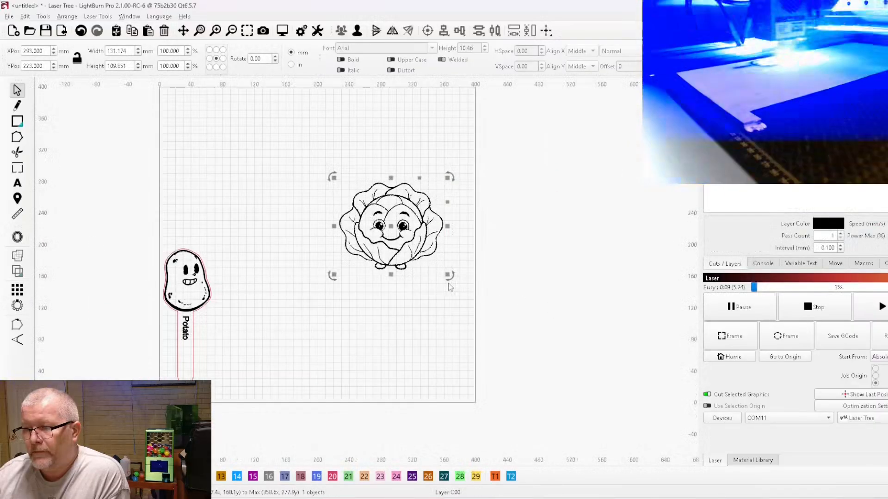
{"action": "left_click_drag", "start_coordinate": [447, 276], "coordinate": [398, 244]}
{"action": "left_click_drag", "start_coordinate": [368, 207], "coordinate": [295, 280]}
{"action": "scroll", "coordinate": [296, 281], "scroll_direction": "up", "scroll_amount": 5}
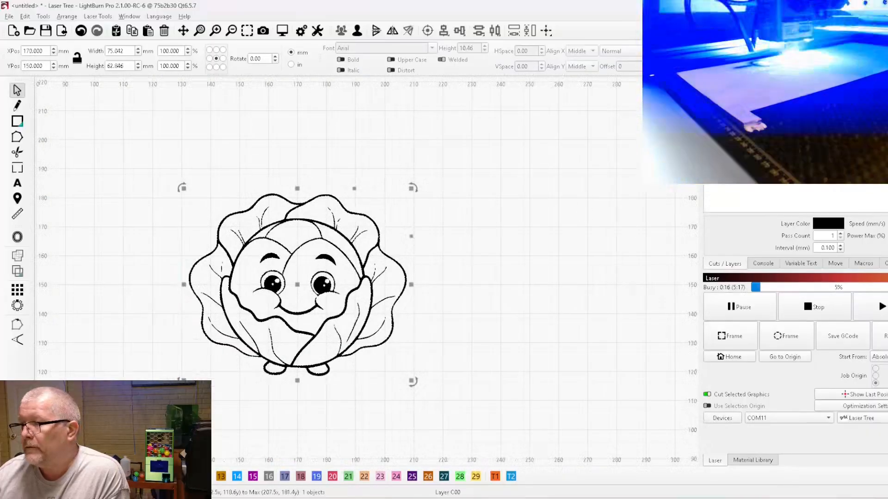
Show the black layer 00 artwork as lines and ungroup the cabbage trace into separate shapes
{"action": "scroll", "coordinate": [399, 168], "scroll_direction": "up", "scroll_amount": 3}
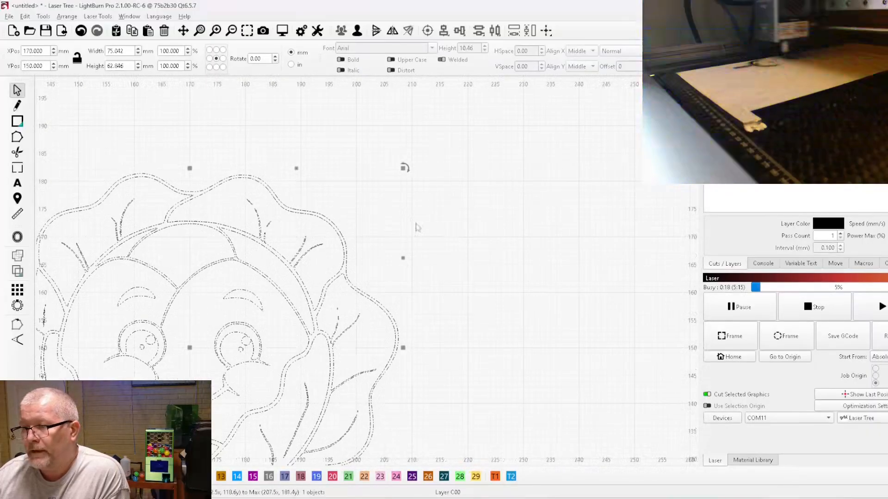
{"action": "key", "text": "ctrl+u"}
{"action": "left_click", "coordinate": [326, 175]}
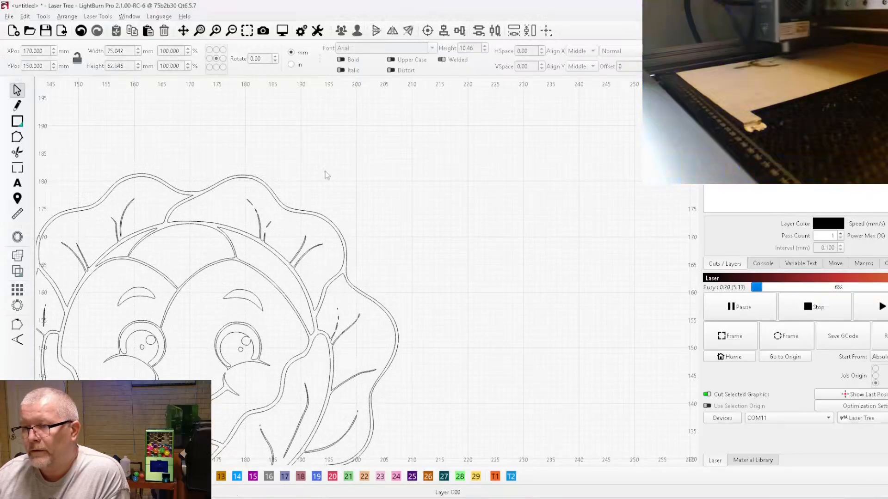
Offset the cabbage's outer outline outward by 1.54 mm with corner style, outer shapes only, and put the new outline on the red layer
{"action": "left_click", "coordinate": [311, 211]}
{"action": "scroll", "coordinate": [369, 226], "scroll_direction": "down", "scroll_amount": 2}
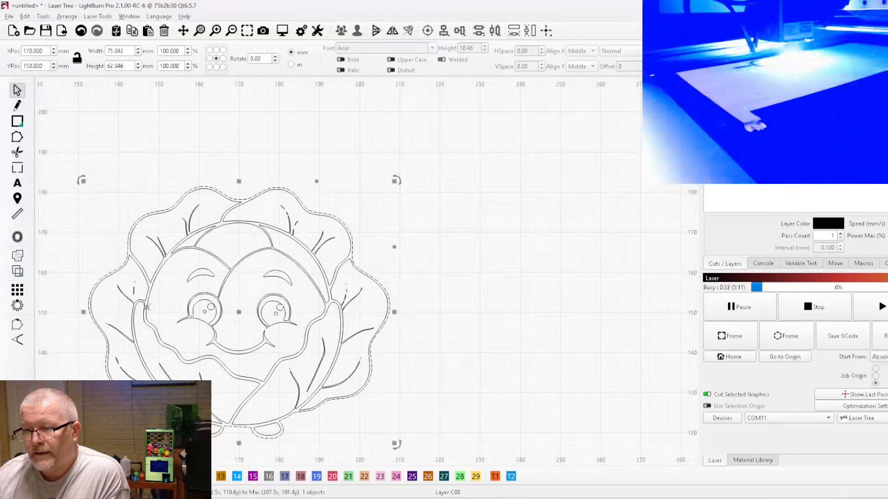
{"action": "left_click", "coordinate": [24, 238]}
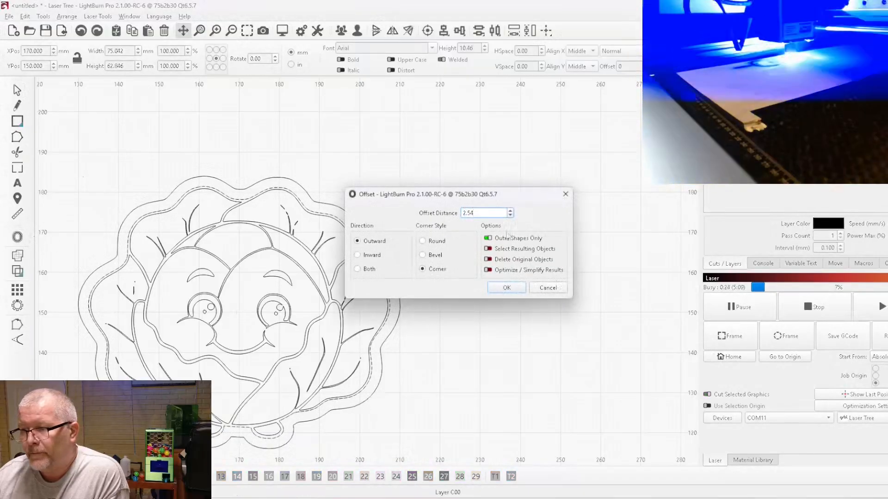
{"action": "double_click", "coordinate": [480, 214]}
{"action": "type", "text": "1.54"}
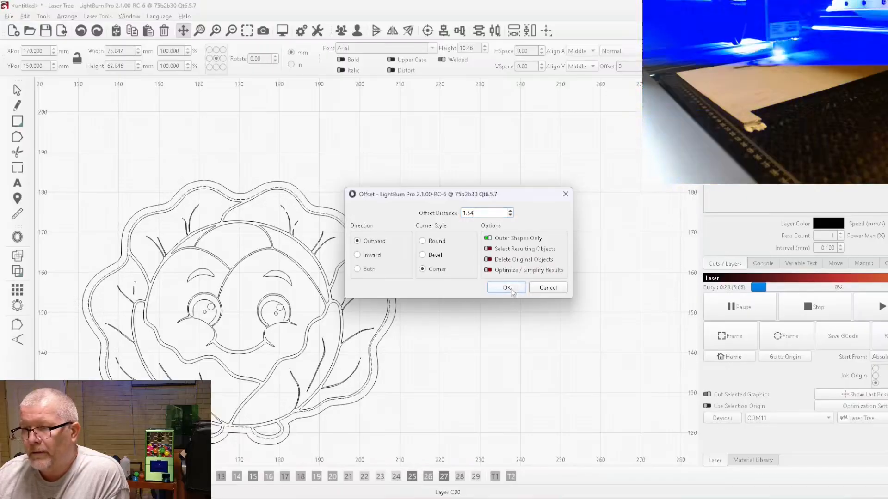
{"action": "left_click", "coordinate": [508, 288]}
{"action": "left_click", "coordinate": [350, 221]}
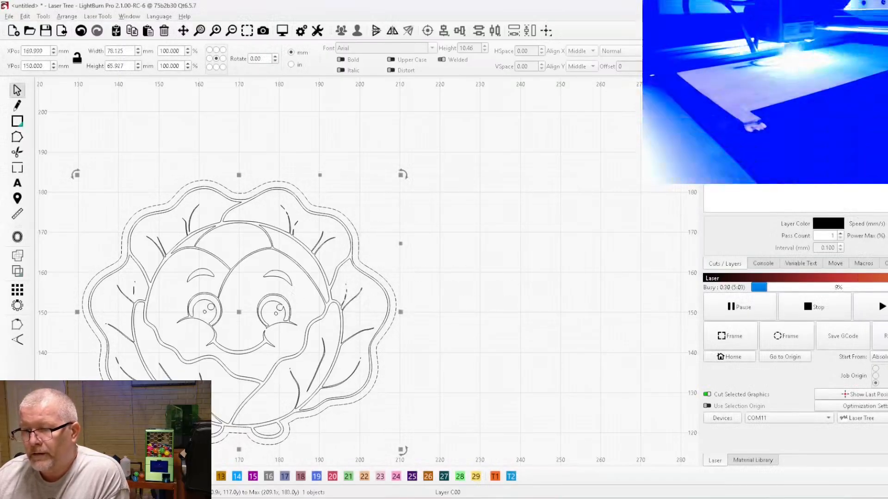
{"action": "scroll", "coordinate": [321, 236], "scroll_direction": "down", "scroll_amount": 10}
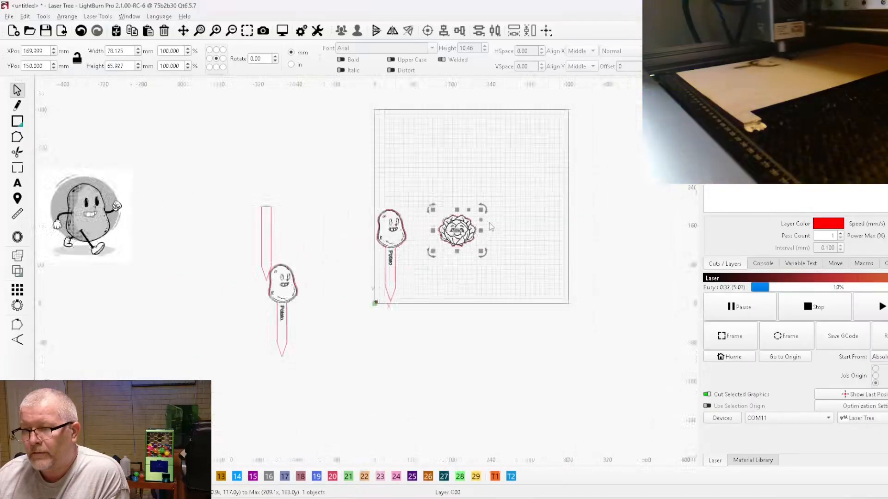
Move the spare red stake onto the bed beneath the cabbage, overlapping its outline, at about X 169, Y 79 mm
{"action": "left_click", "coordinate": [308, 241]}
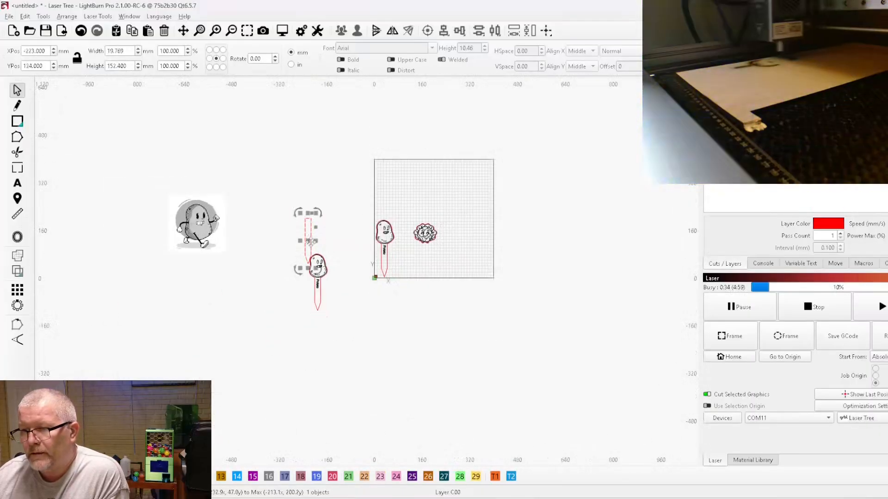
{"action": "left_click_drag", "start_coordinate": [309, 240], "coordinate": [407, 245]}
{"action": "scroll", "coordinate": [432, 266], "scroll_direction": "up", "scroll_amount": 6}
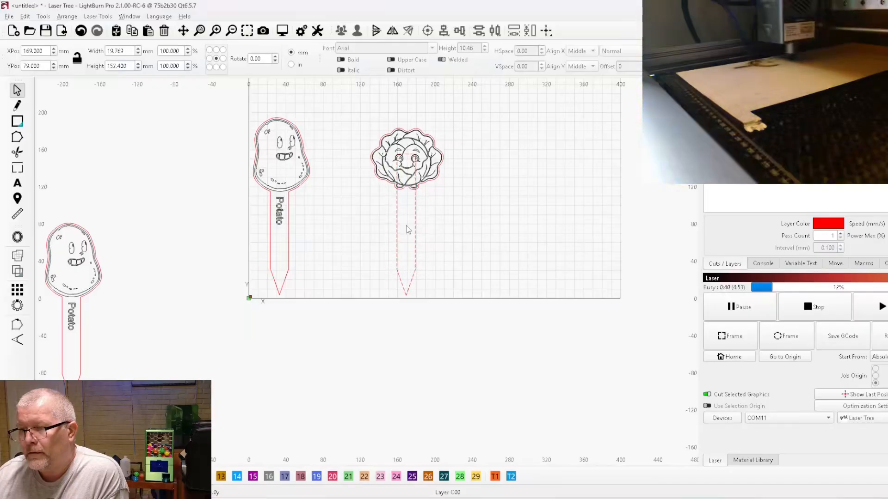
Merge the cabbage's red offset outline and the stake into a single cut shape with Boolean Union
{"action": "scroll", "coordinate": [415, 189], "scroll_direction": "up", "scroll_amount": 15}
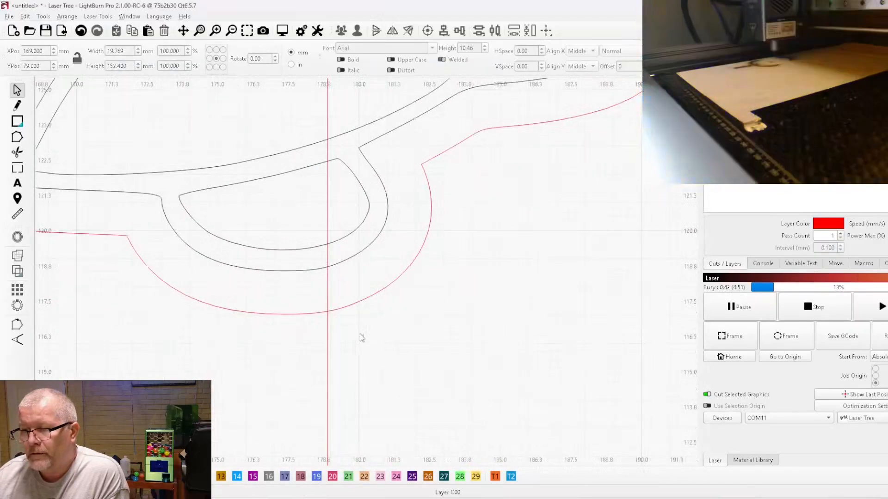
{"action": "left_click_drag", "start_coordinate": [359, 334], "coordinate": [318, 298]}
{"action": "left_click", "coordinate": [17, 256]}
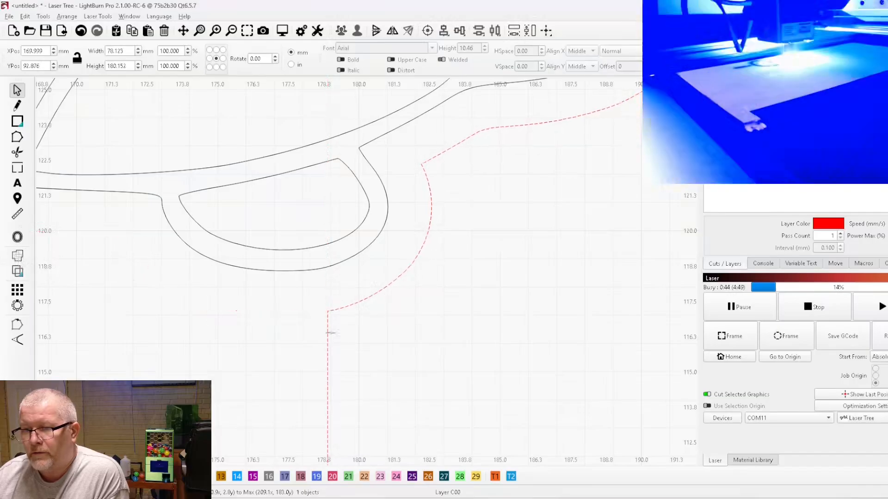
{"action": "scroll", "coordinate": [350, 327], "scroll_direction": "down", "scroll_amount": 10}
{"action": "scroll", "coordinate": [367, 263], "scroll_direction": "down", "scroll_amount": 5}
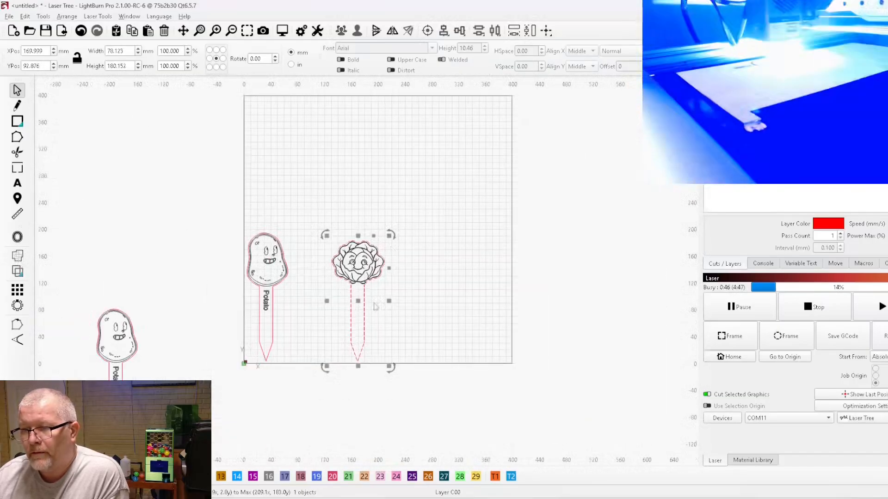
Group the cabbage artwork with its cut outline and move the stake beside the potato one at about X 111, Y 94 mm
{"action": "left_click_drag", "start_coordinate": [356, 301], "coordinate": [317, 301]}
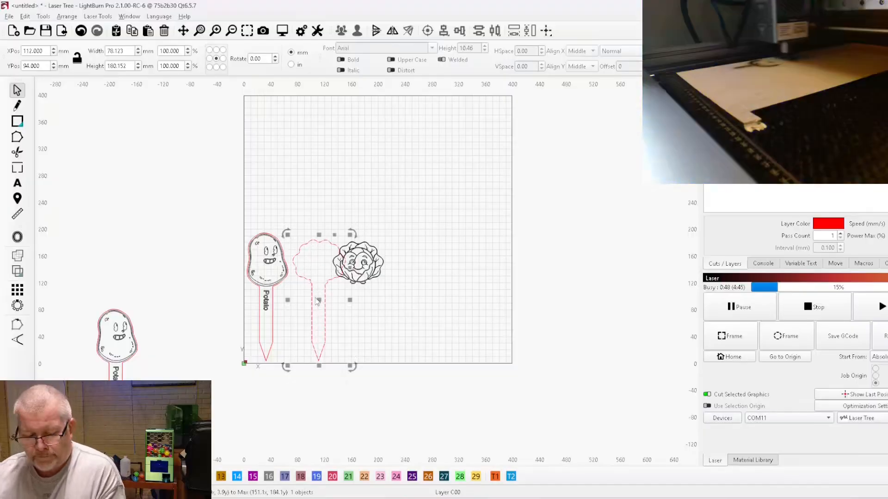
{"action": "key", "text": "ctrl+z"}
{"action": "left_click_drag", "start_coordinate": [303, 207], "coordinate": [454, 420]}
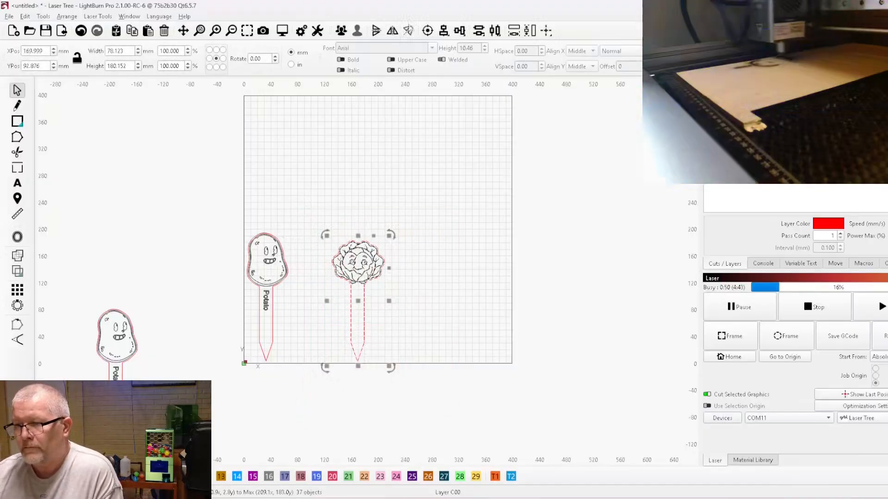
{"action": "left_click", "coordinate": [345, 32]}
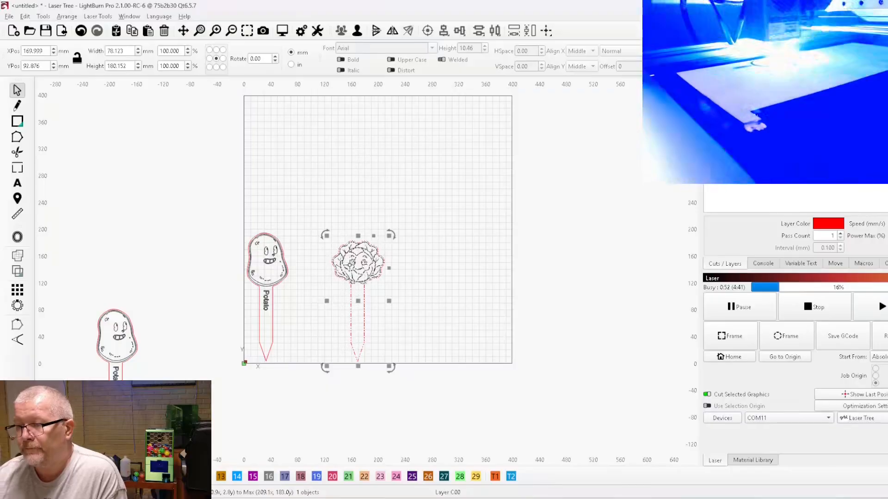
{"action": "left_click_drag", "start_coordinate": [357, 303], "coordinate": [318, 301]}
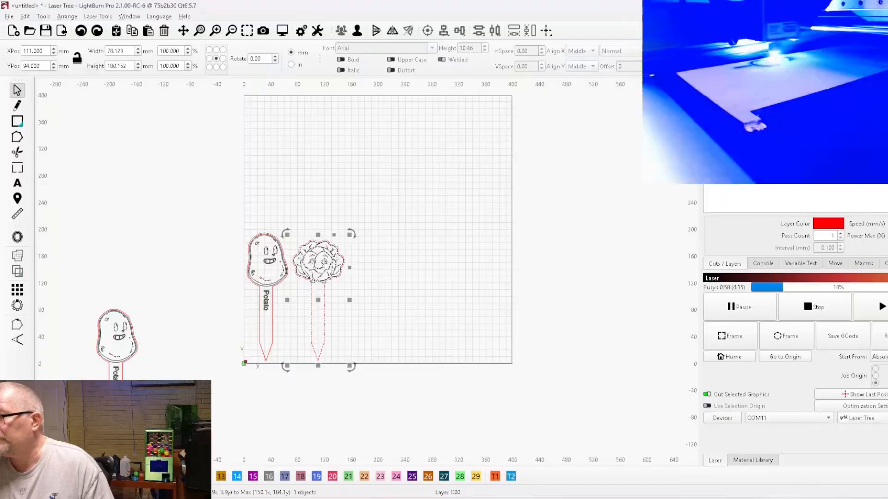
Set the black layer 00 artwork back to Fill mode and deselect the grouped cabbage stake
{"action": "left_click", "coordinate": [481, 214]}
{"action": "scroll", "coordinate": [347, 266], "scroll_direction": "up", "scroll_amount": 5}
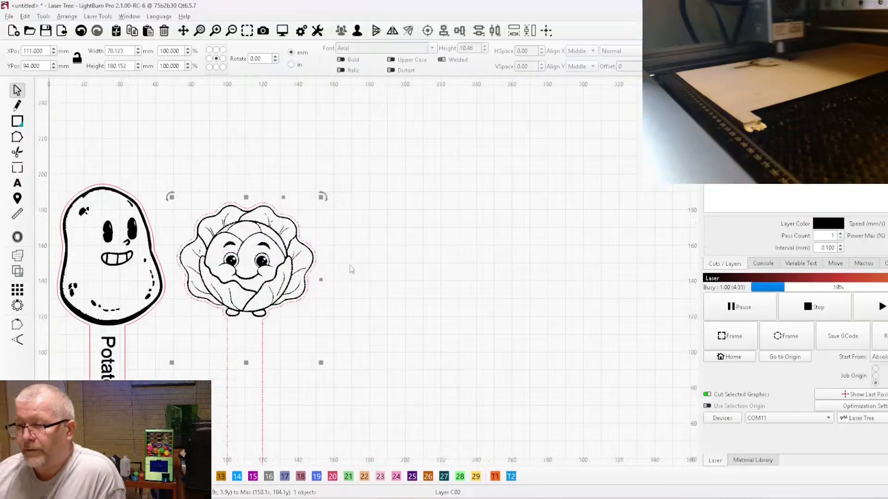
{"action": "scroll", "coordinate": [395, 253], "scroll_direction": "down", "scroll_amount": 4}
{"action": "scroll", "coordinate": [273, 279], "scroll_direction": "up", "scroll_amount": 3}
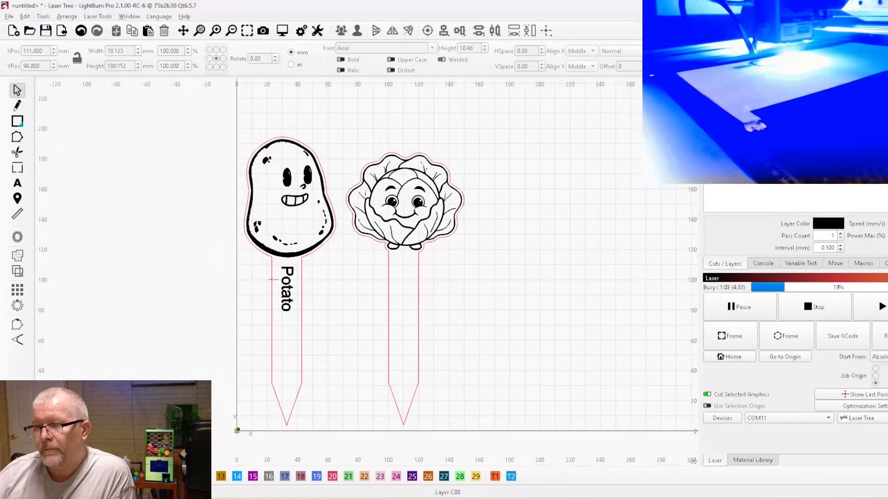